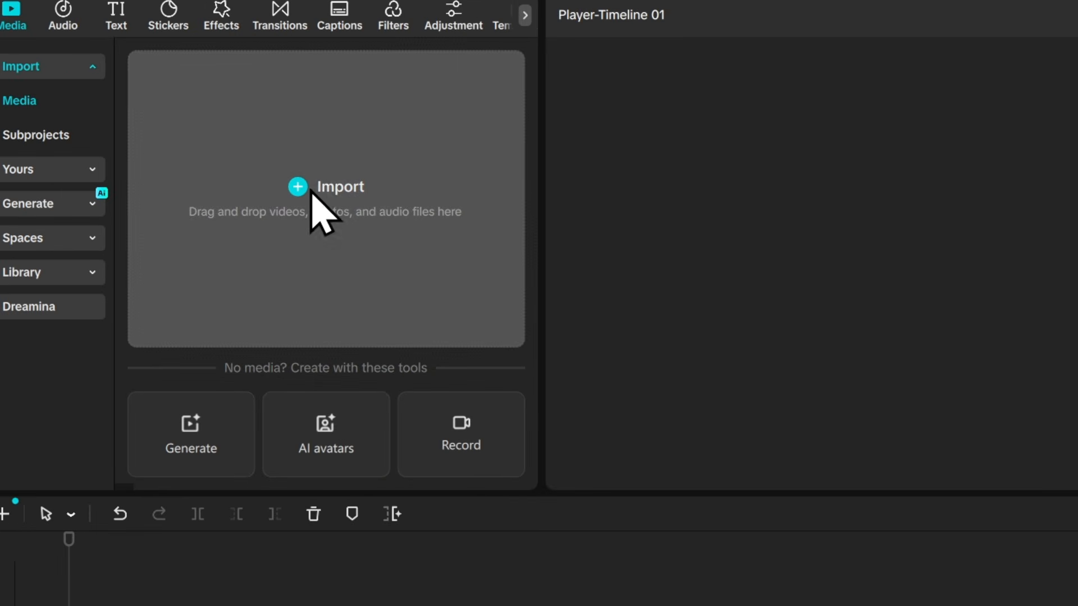
Import Video 1.mp4, Video 2.mp4 and Video 3.mp4 from the Video 2 folder into the project media.
left_click(314, 174)
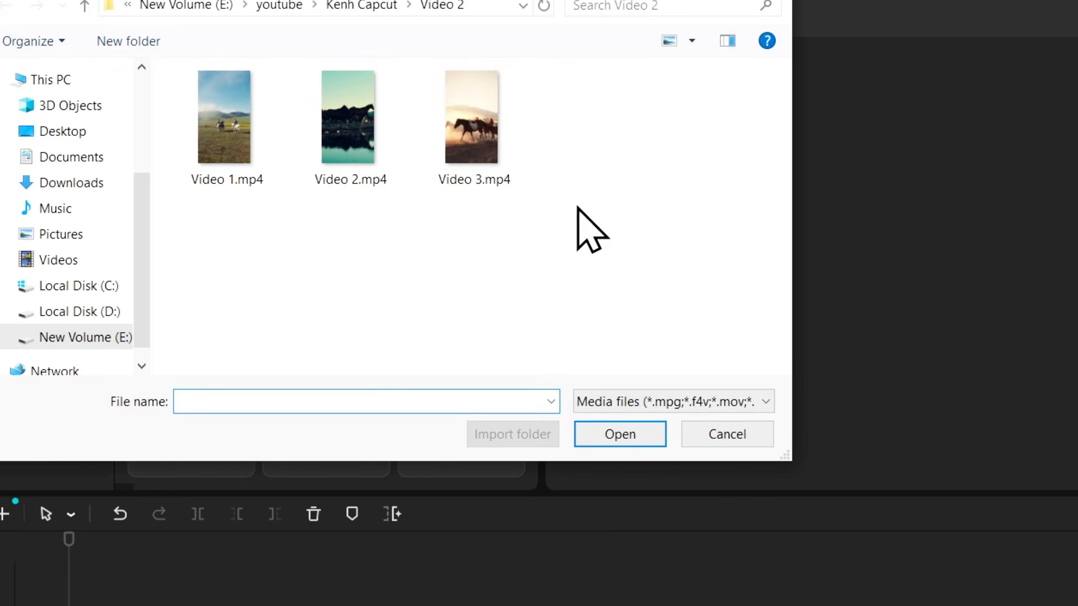
left_click_drag(592, 163, 231, 203)
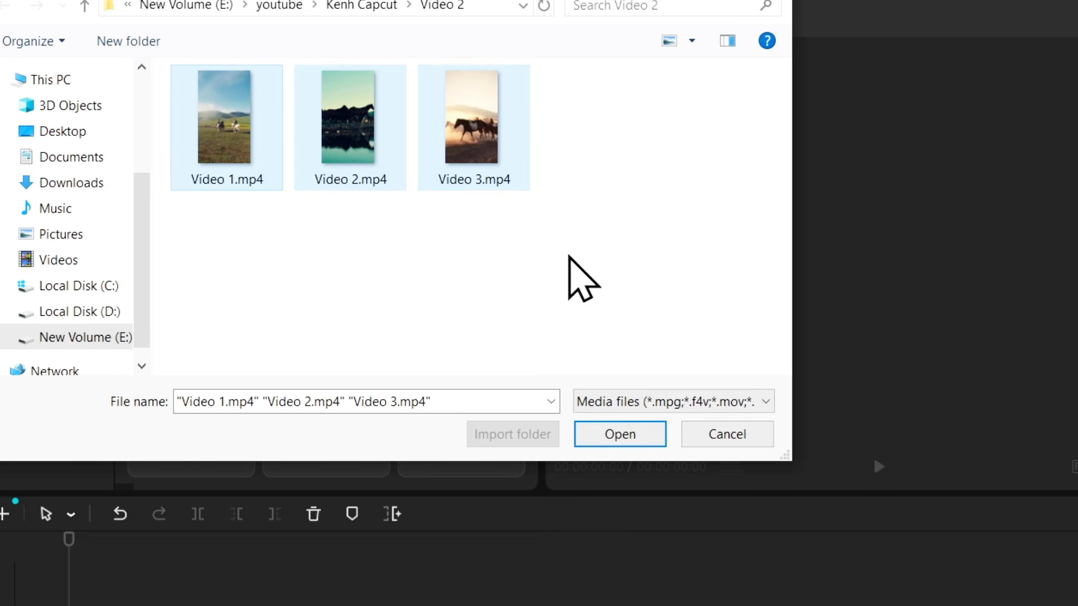
left_click(599, 440)
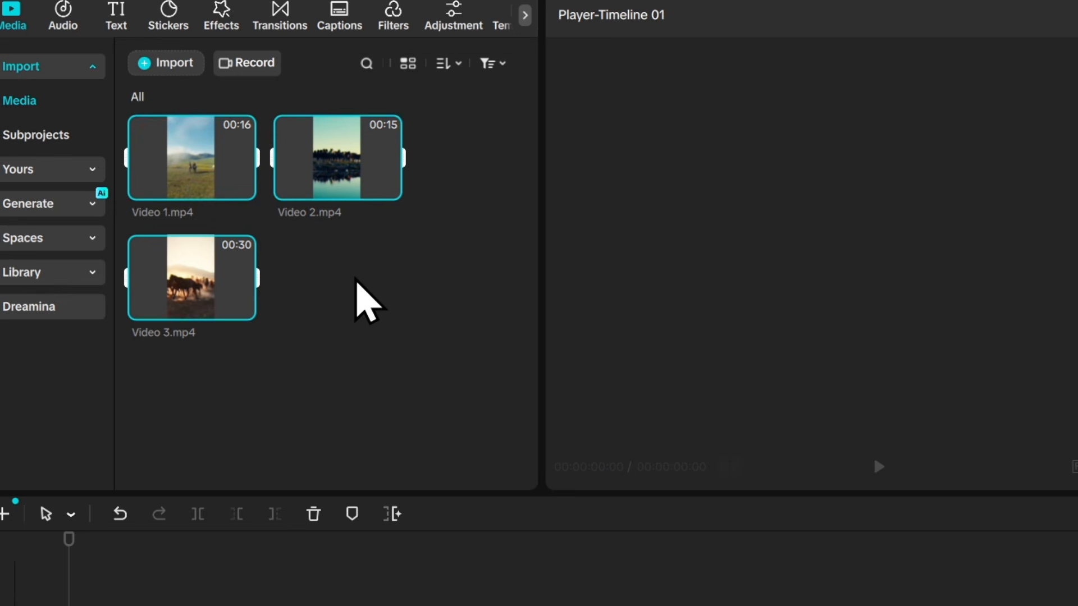
left_click(356, 280)
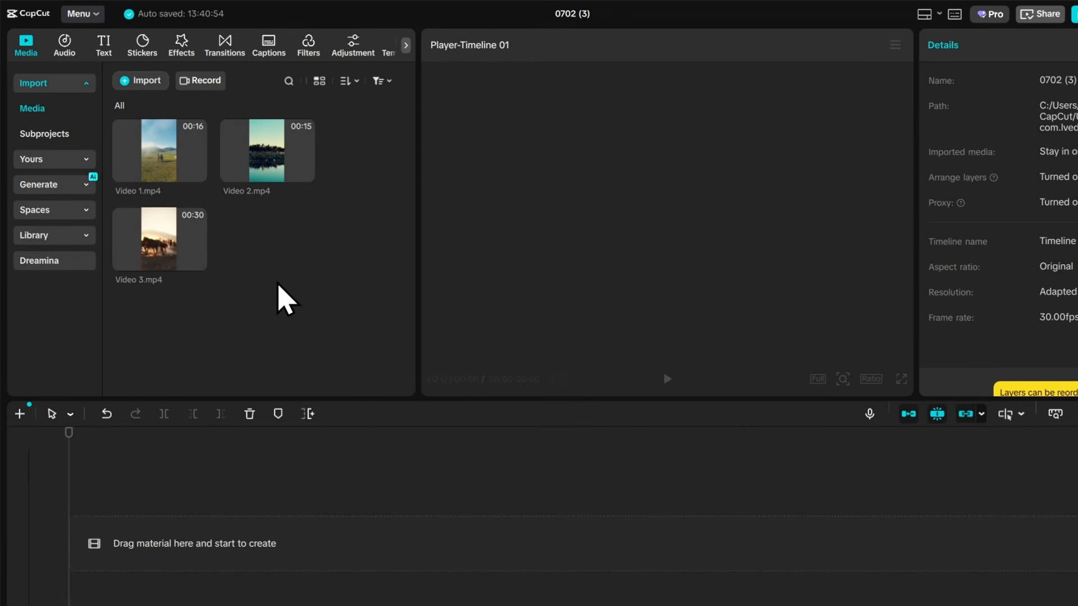
Place the three clips end to end on the main track in the order Video 2, Video 1, Video 3.
mouse_move(263, 175)
left_click_drag(263, 176, 151, 530)
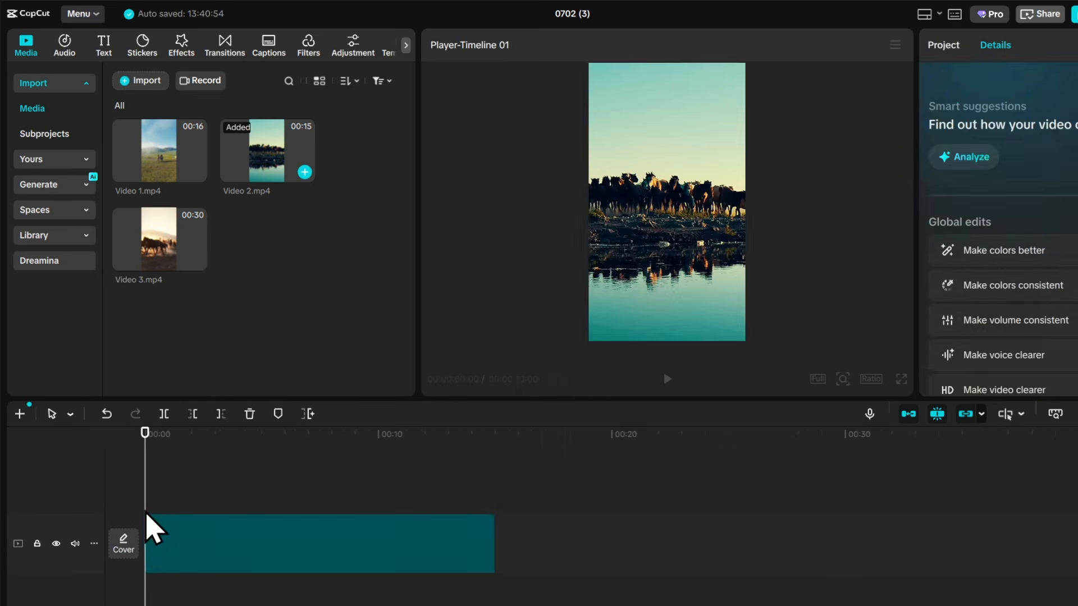
mouse_move(142, 147)
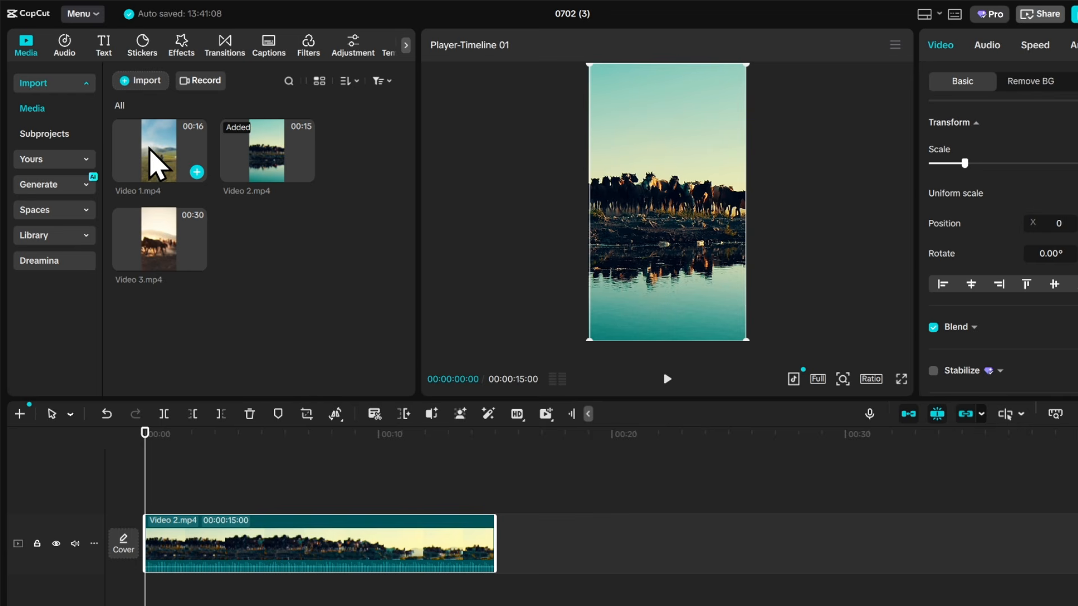
left_click_drag(149, 149, 492, 556)
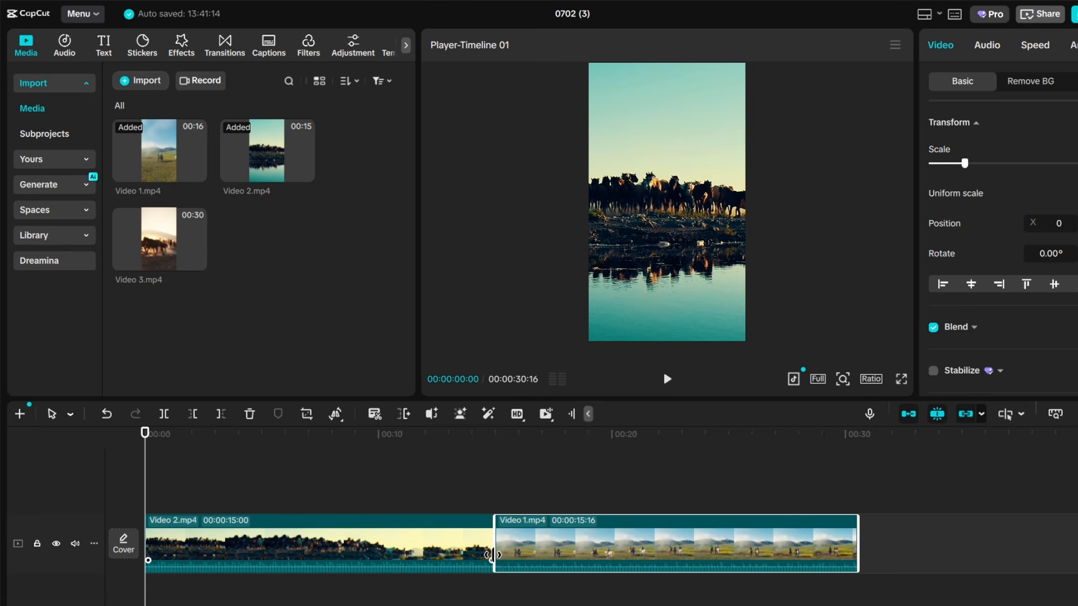
left_click_drag(151, 247, 857, 550)
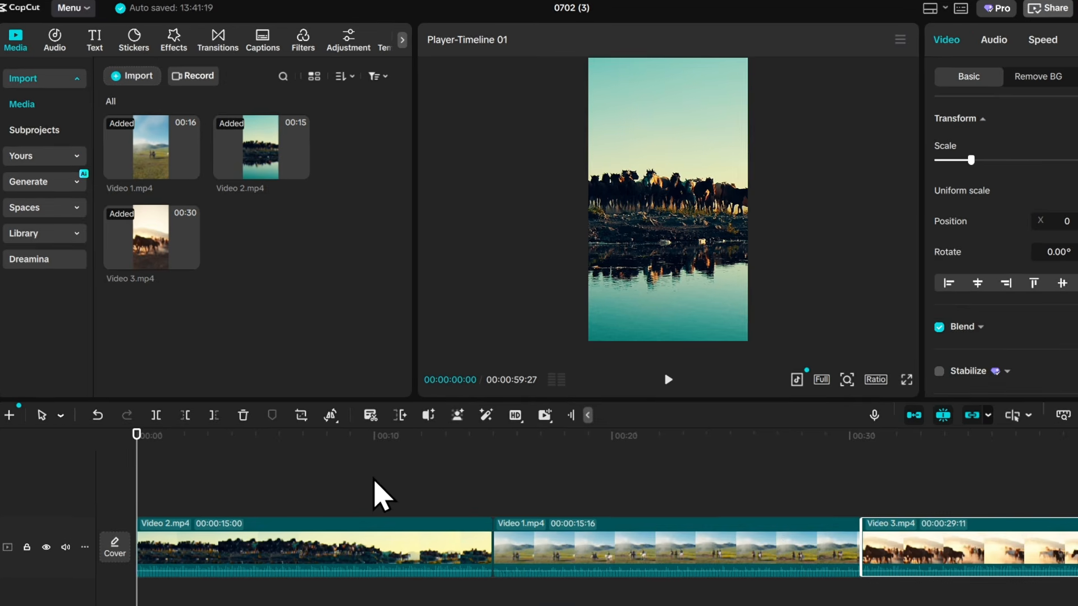
Preview frames from each of the three clips by moving the playhead to different points along the timeline.
left_click(355, 482)
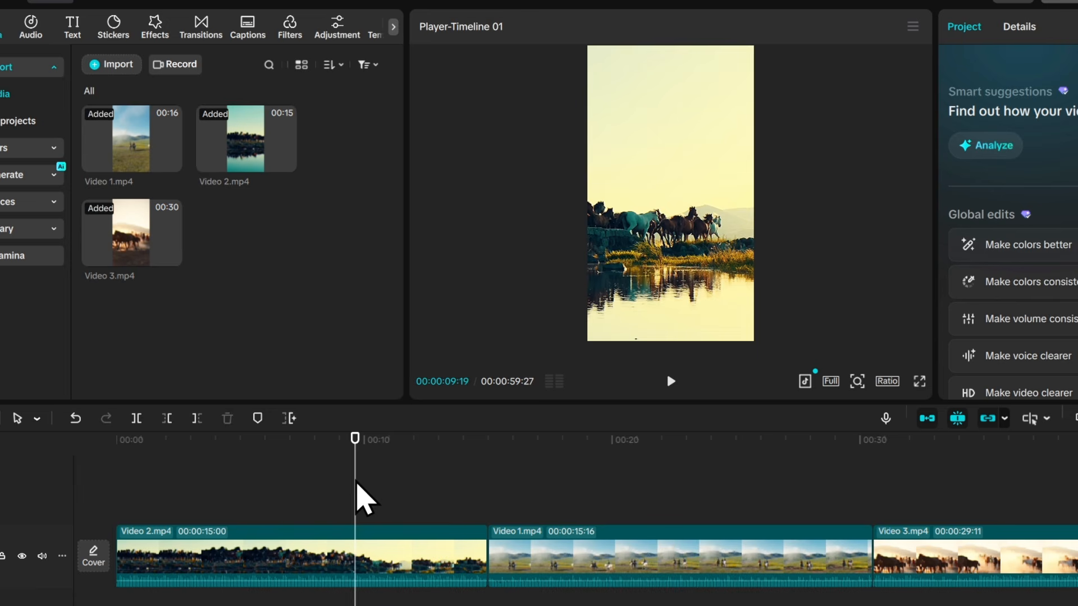
left_click(642, 497)
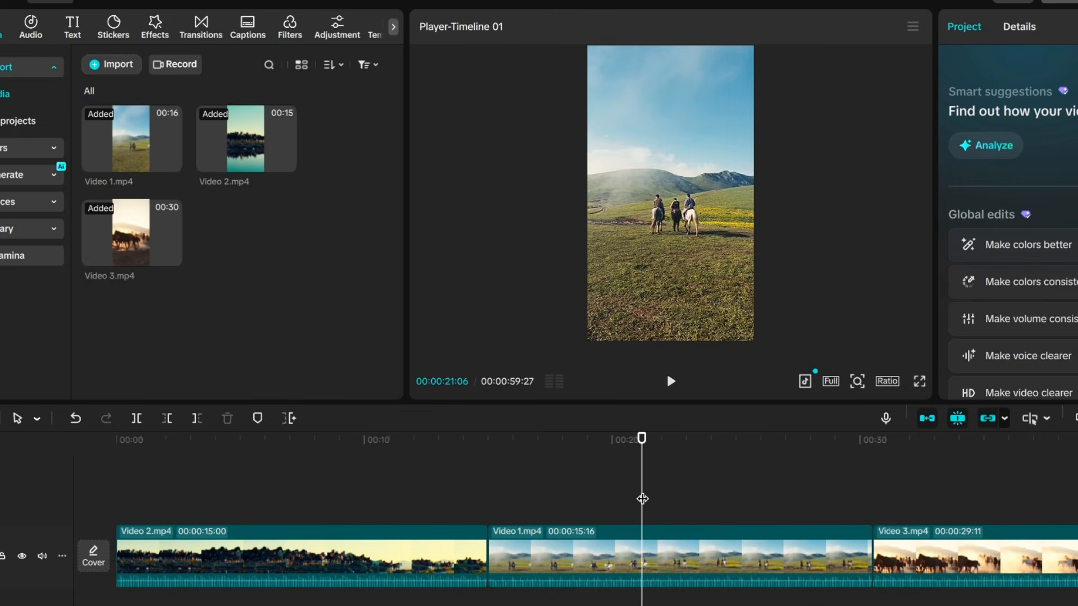
left_click(1052, 500)
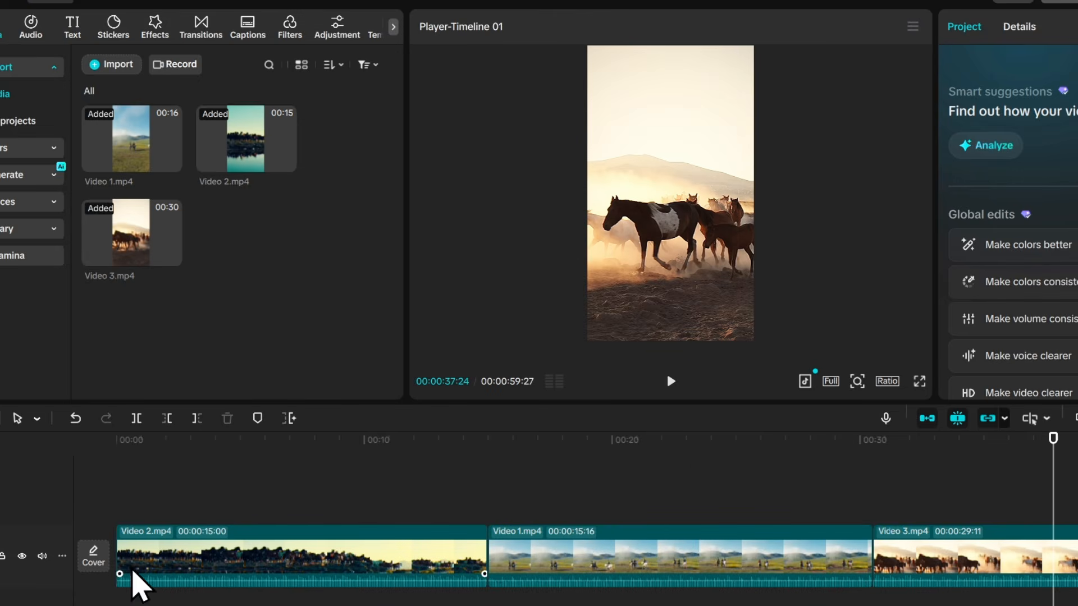
left_click(533, 494)
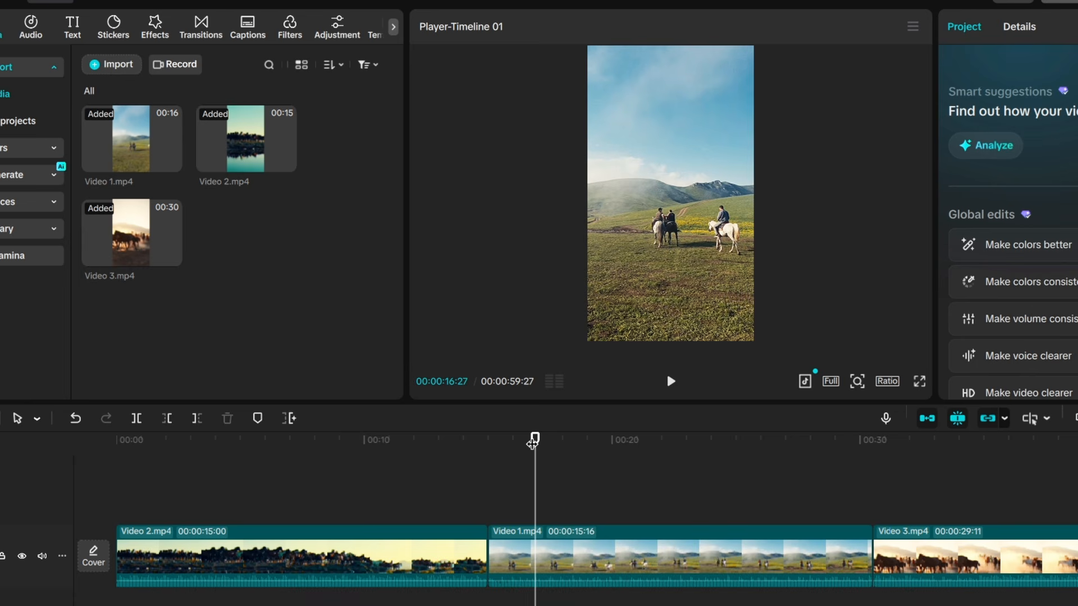
left_click_drag(533, 443, 565, 565)
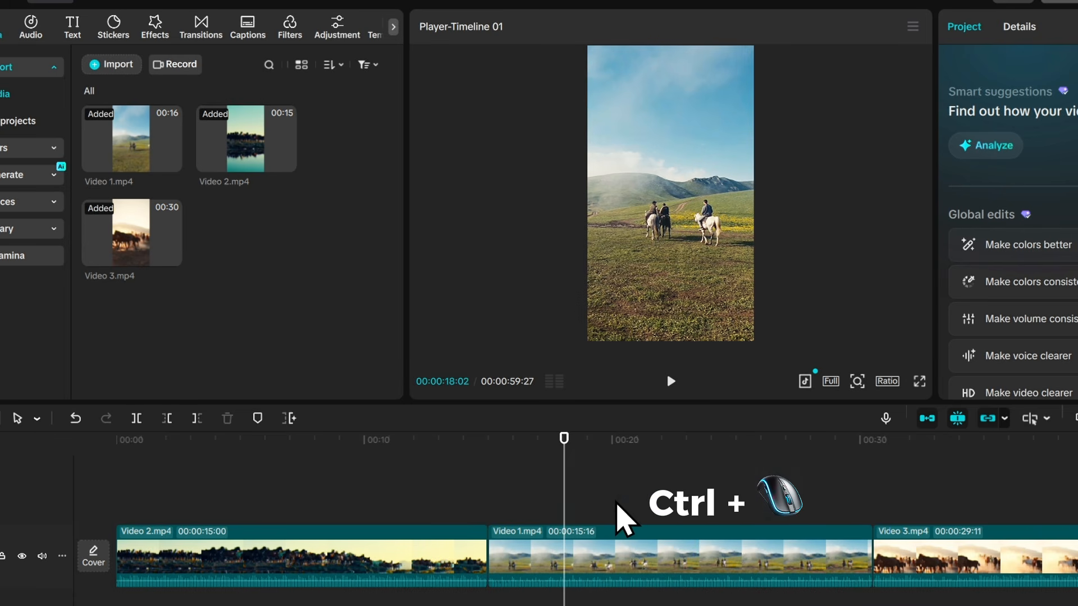
Examine the clip sequence around 00:00:20:04 at closer and wider timeline zoom levels.
left_click(616, 503)
scroll(617, 503, "up", 3)
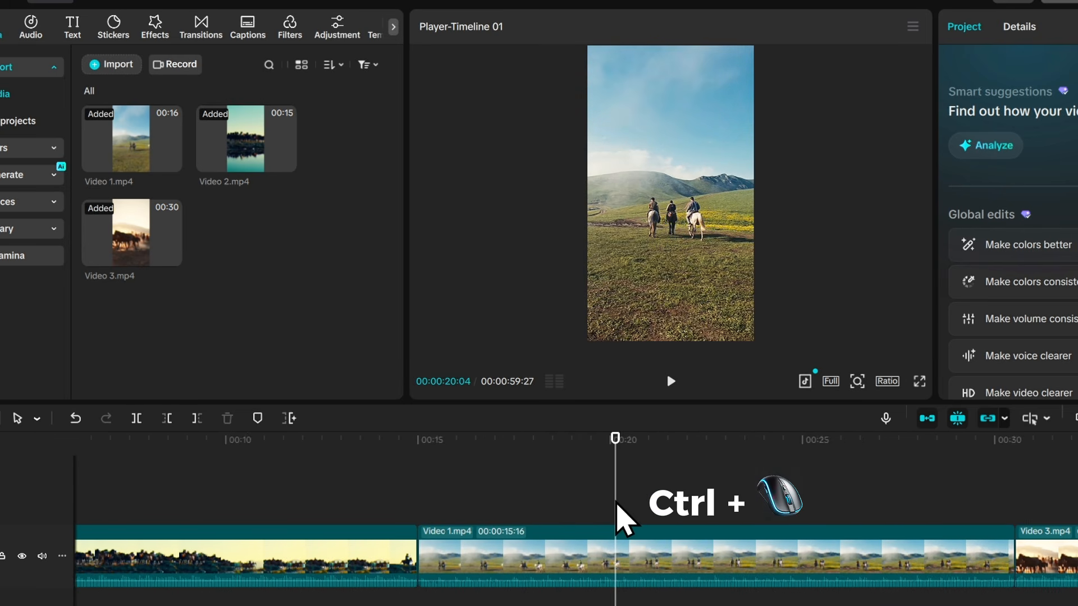
scroll(616, 503, "up", 4)
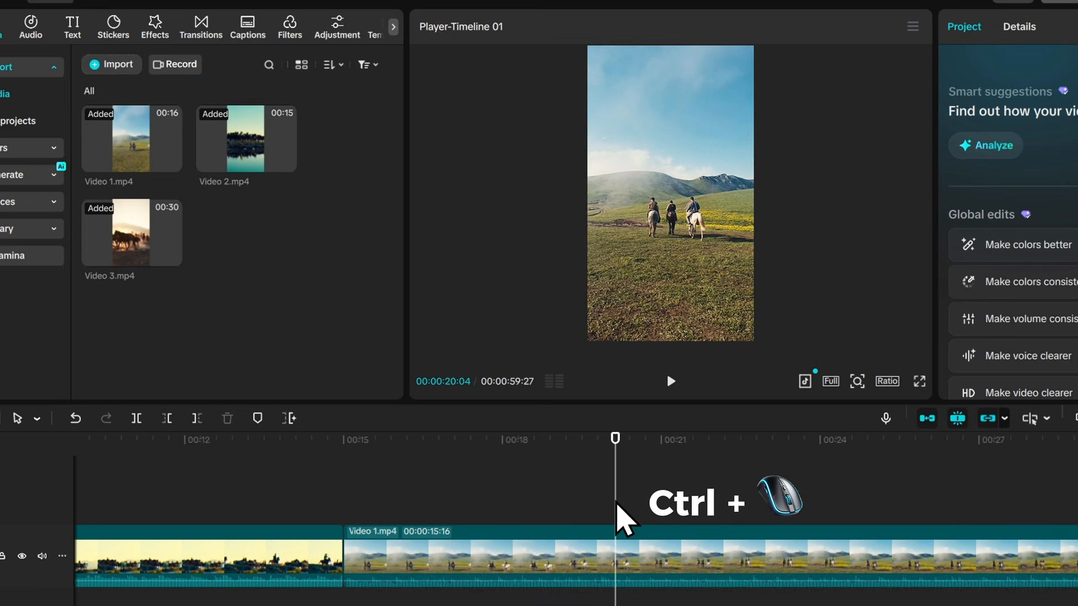
scroll(617, 503, "down", 8)
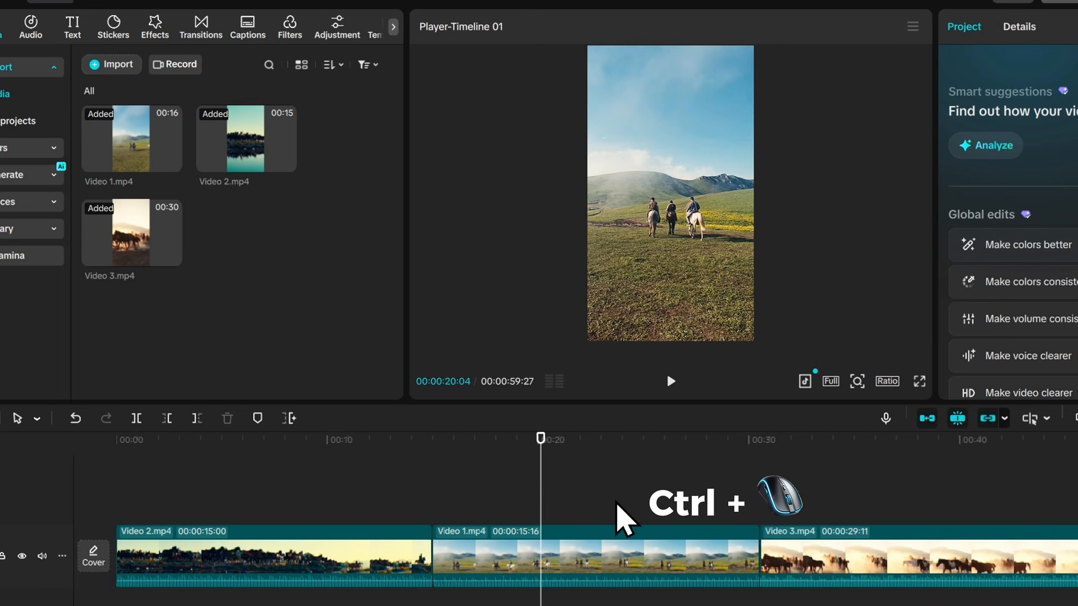
scroll(616, 503, "down", 4)
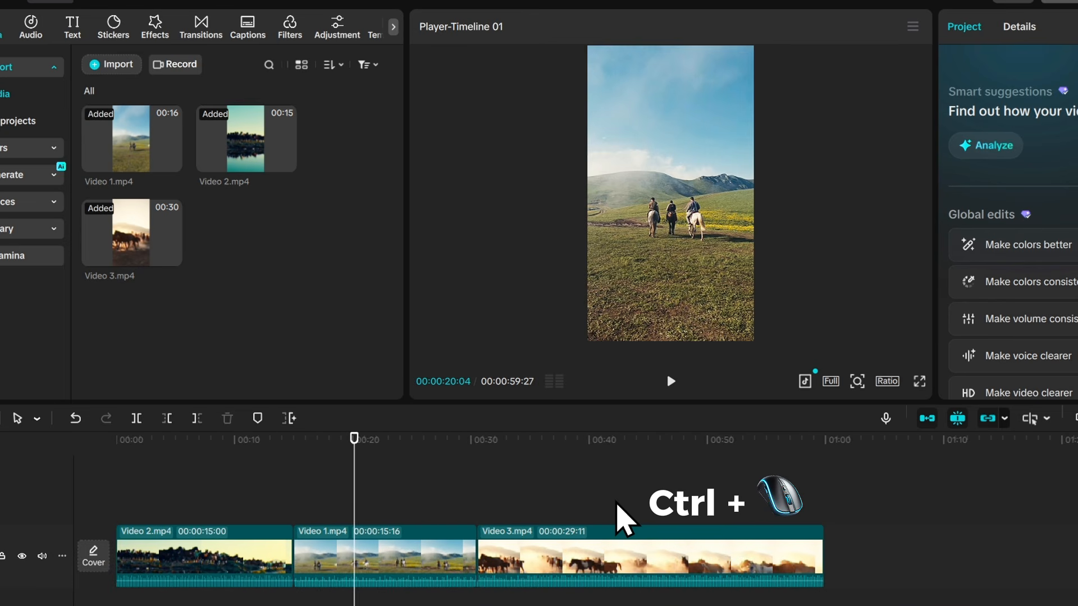
scroll(624, 518, "down", 2)
scroll(618, 504, "down", 1)
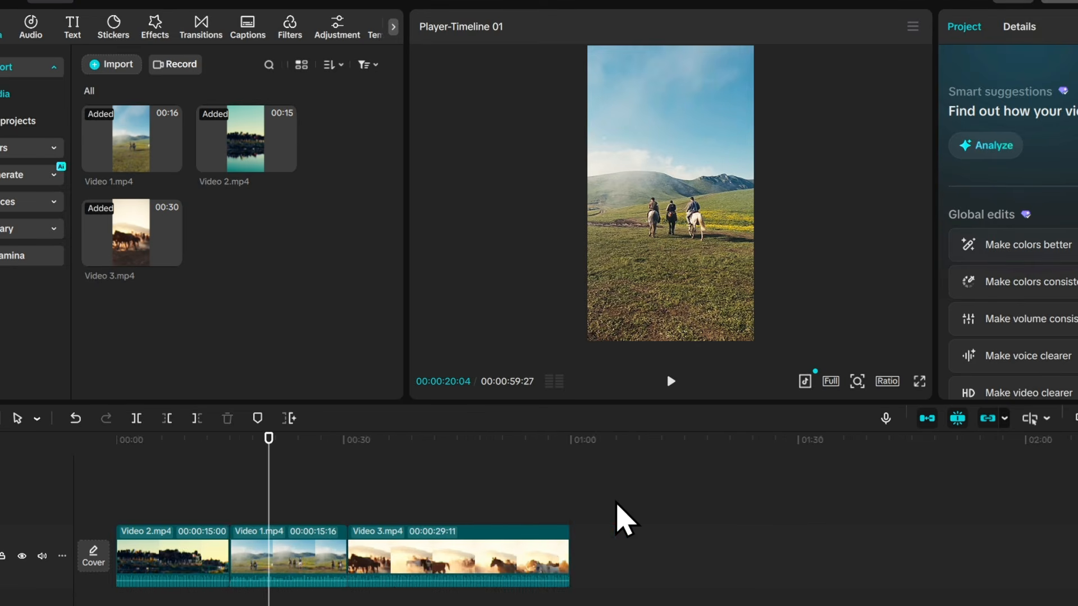
scroll(617, 505, "up", 4)
scroll(616, 503, "up", 3)
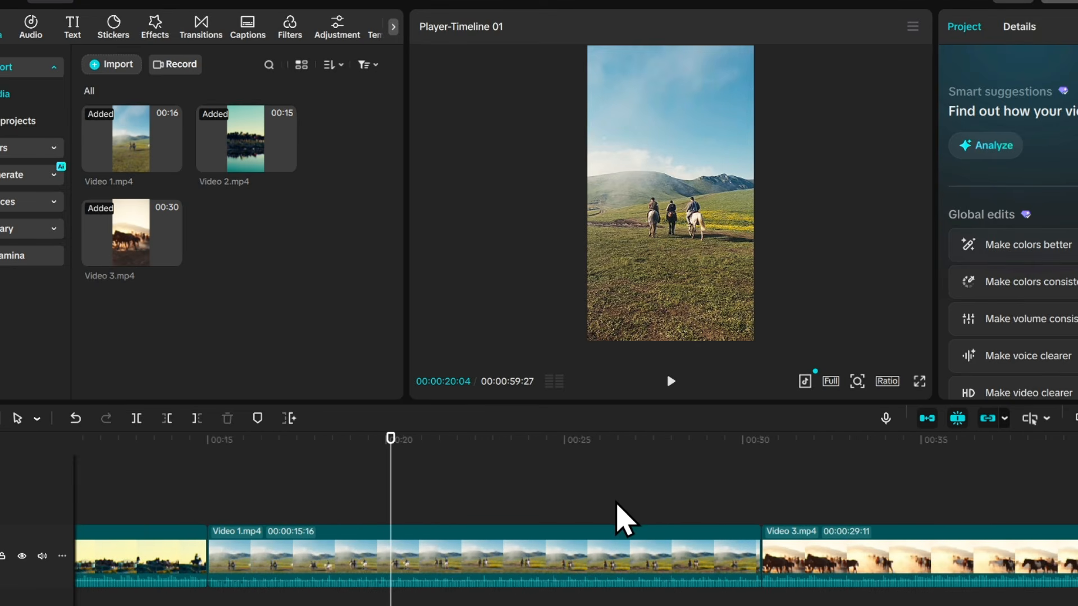
scroll(432, 517, "up", 1)
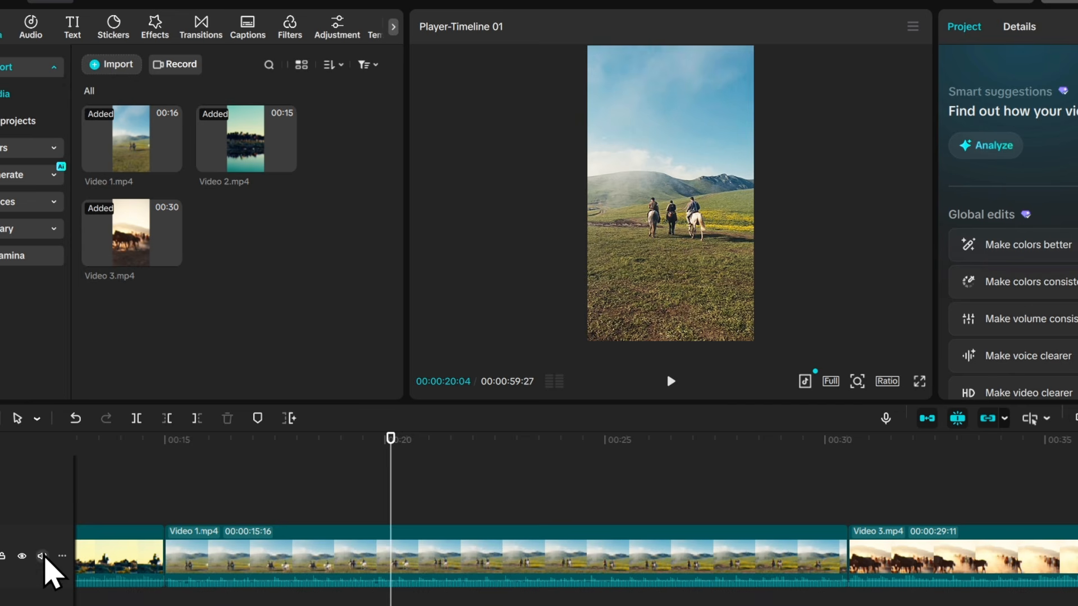
Mute the main video track and play a short part of Video 1 to check the sound.
left_click(42, 556)
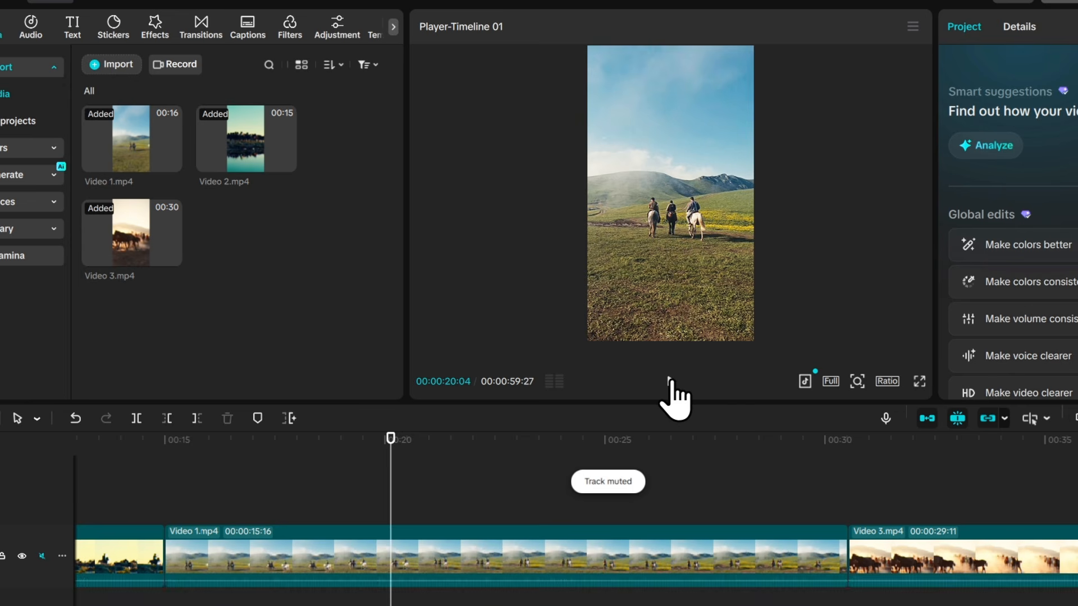
left_click(671, 381)
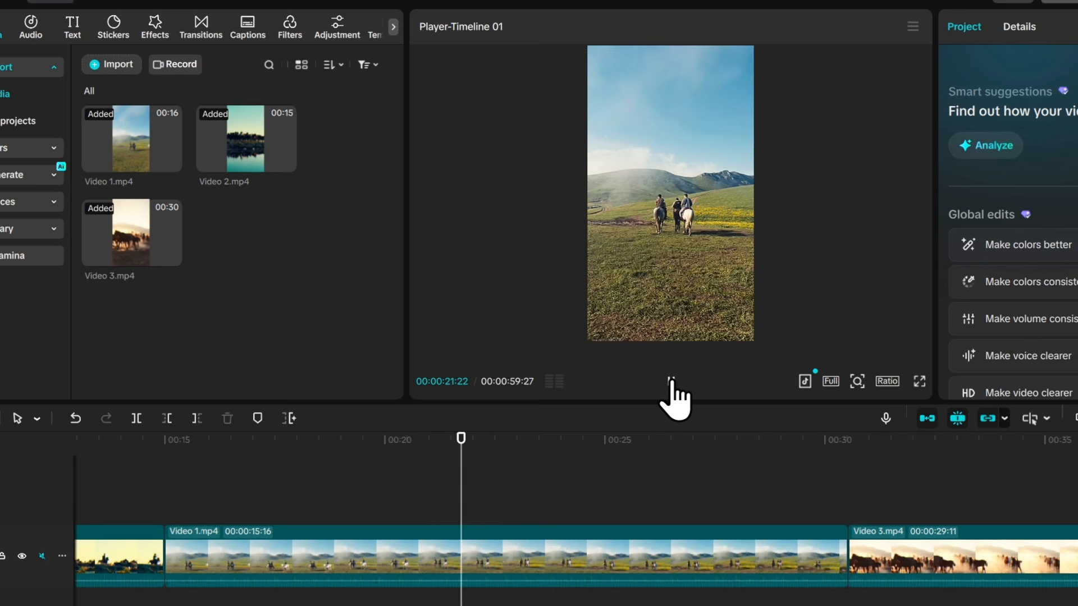
left_click(671, 382)
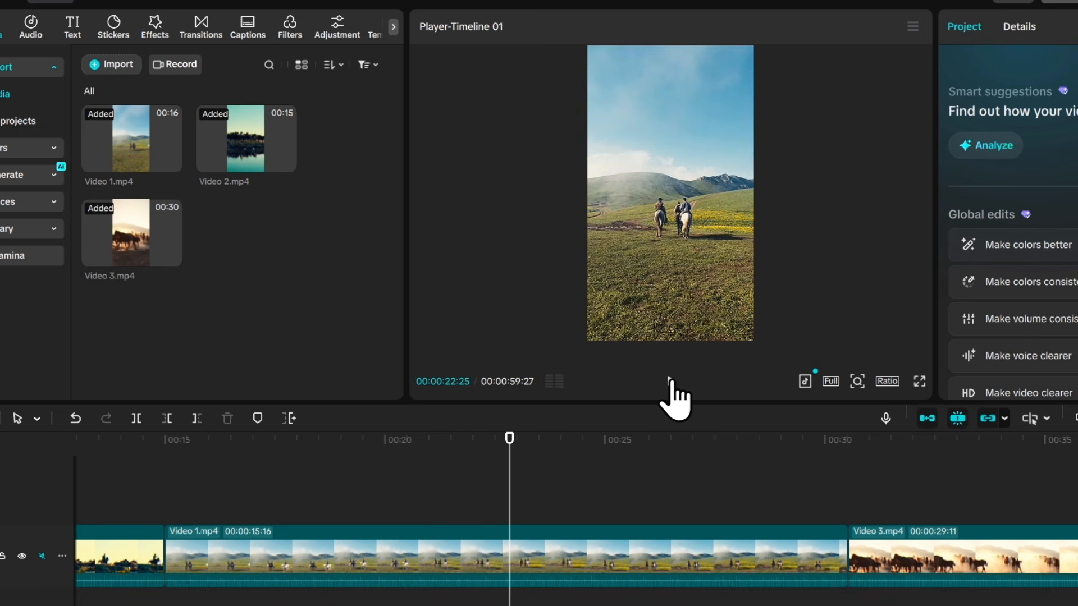
left_click(671, 382)
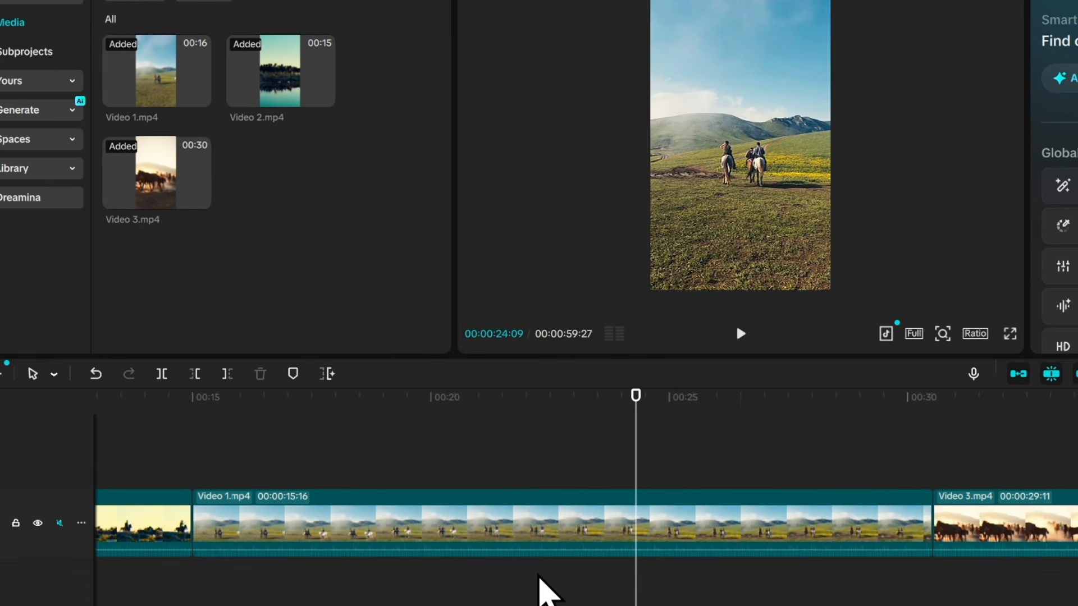
Return the playhead to the start of the timeline and play the opening second or so of Video 2.
left_click(483, 602)
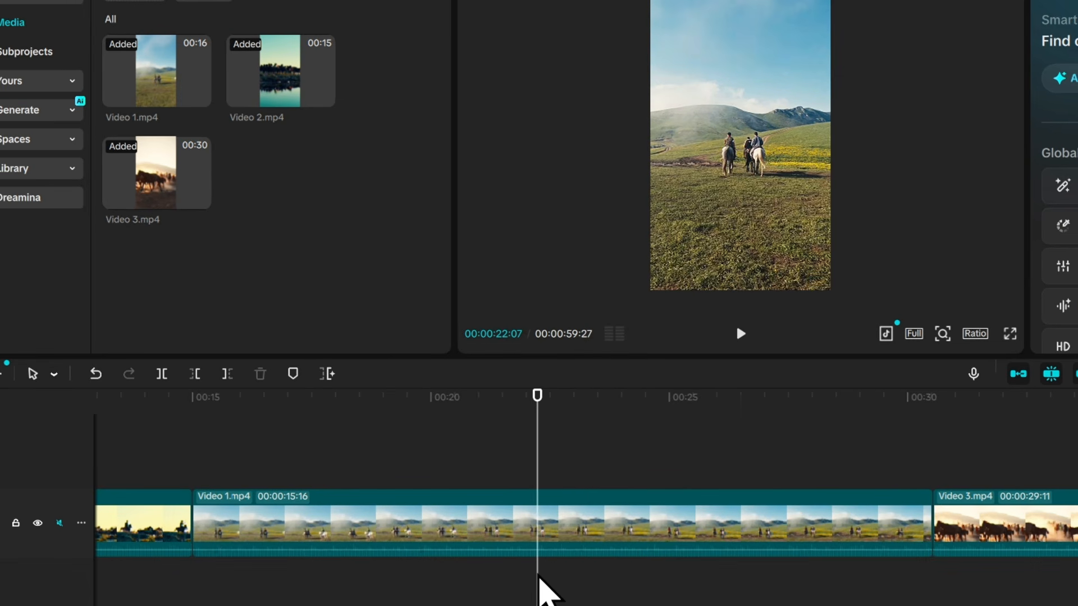
scroll(539, 589, "down", 3)
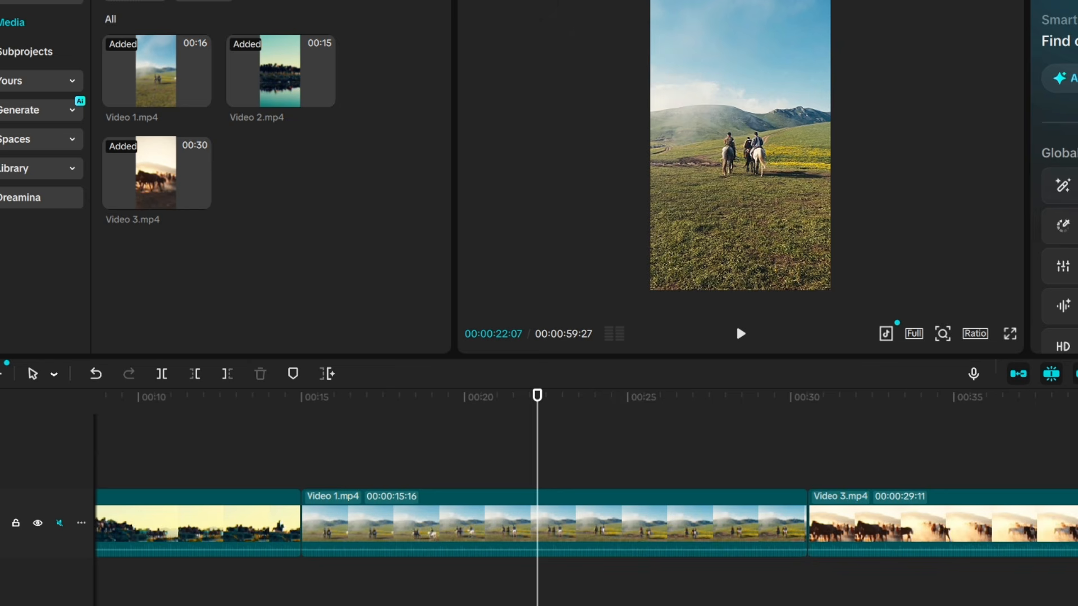
scroll(586, 522, "left", 5)
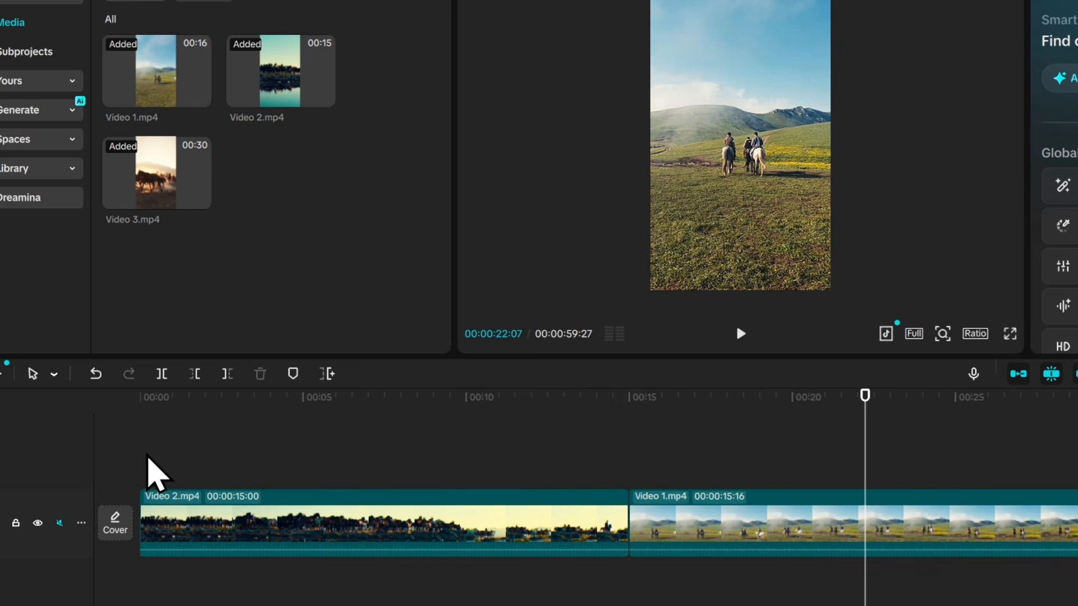
left_click(147, 463)
left_click_drag(142, 400, 139, 397)
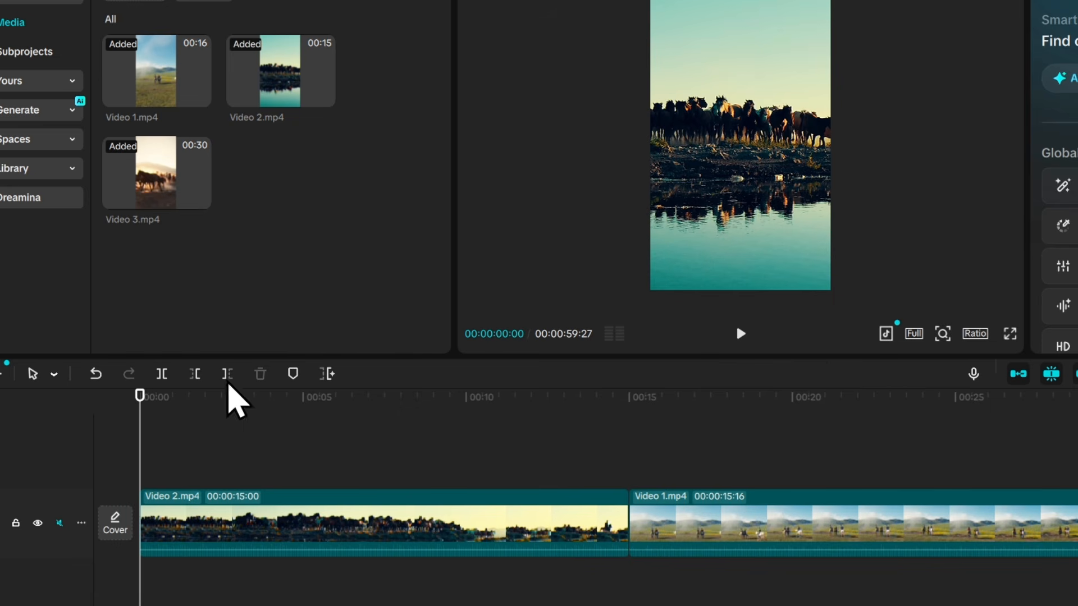
left_click(740, 334)
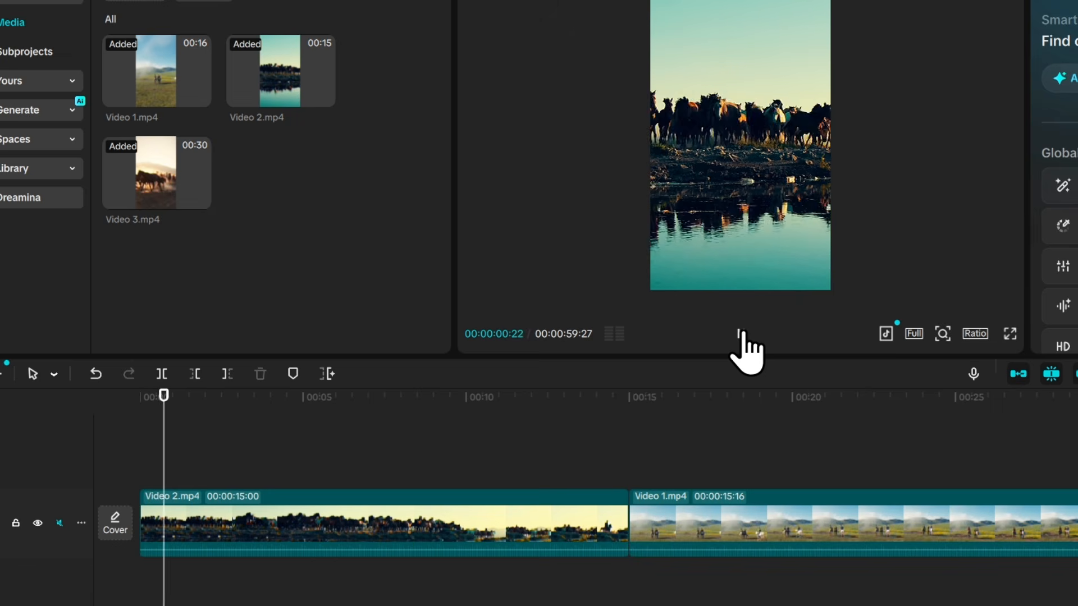
left_click(740, 334)
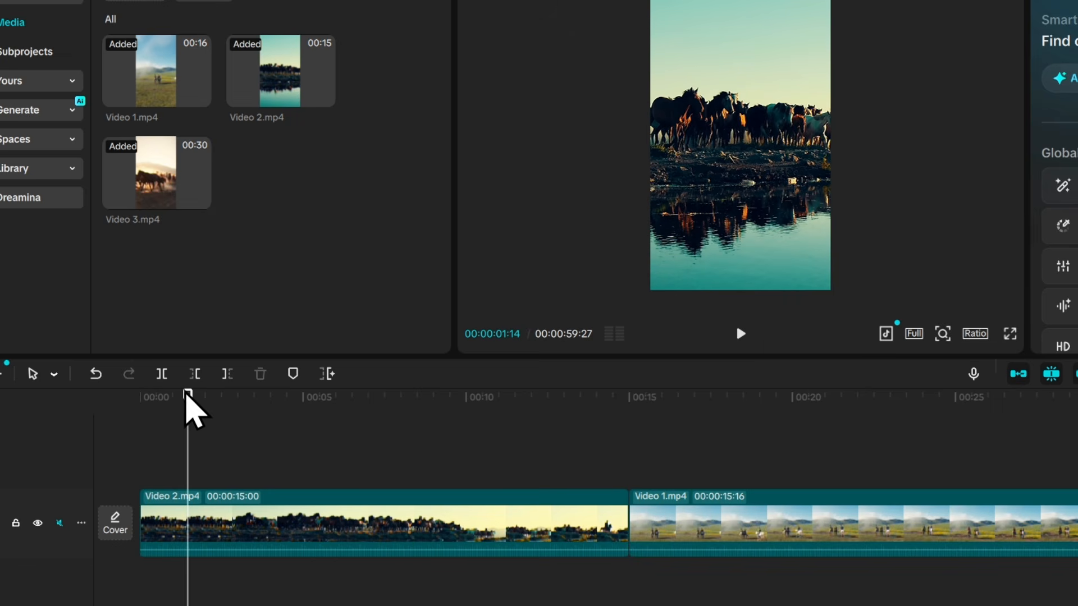
Split the Video 2 clip at 00:00:01:03 and select its short opening piece.
left_click_drag(188, 397, 176, 400)
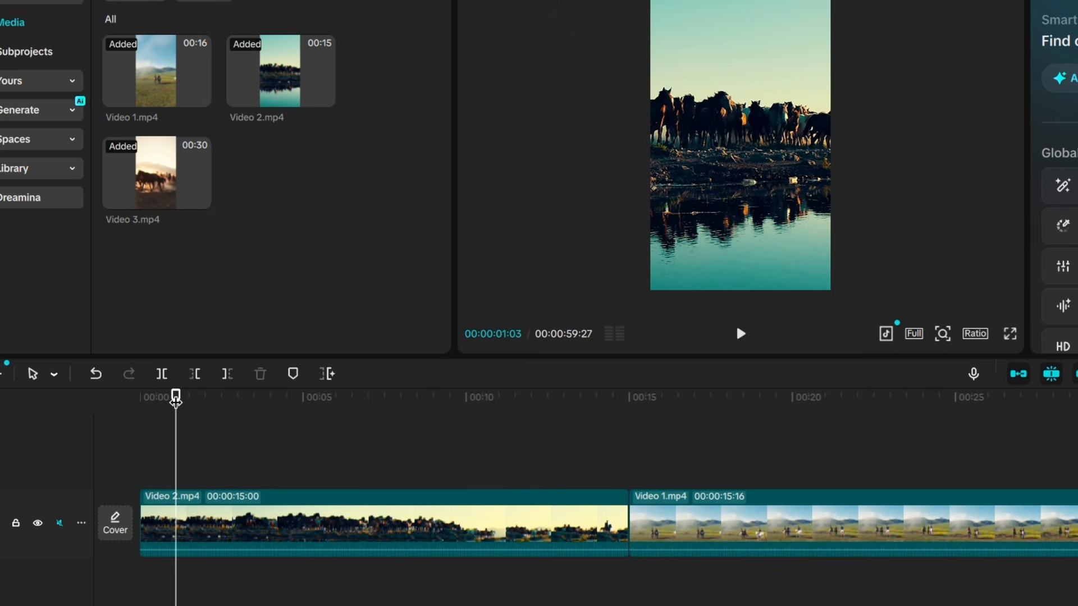
left_click(177, 516)
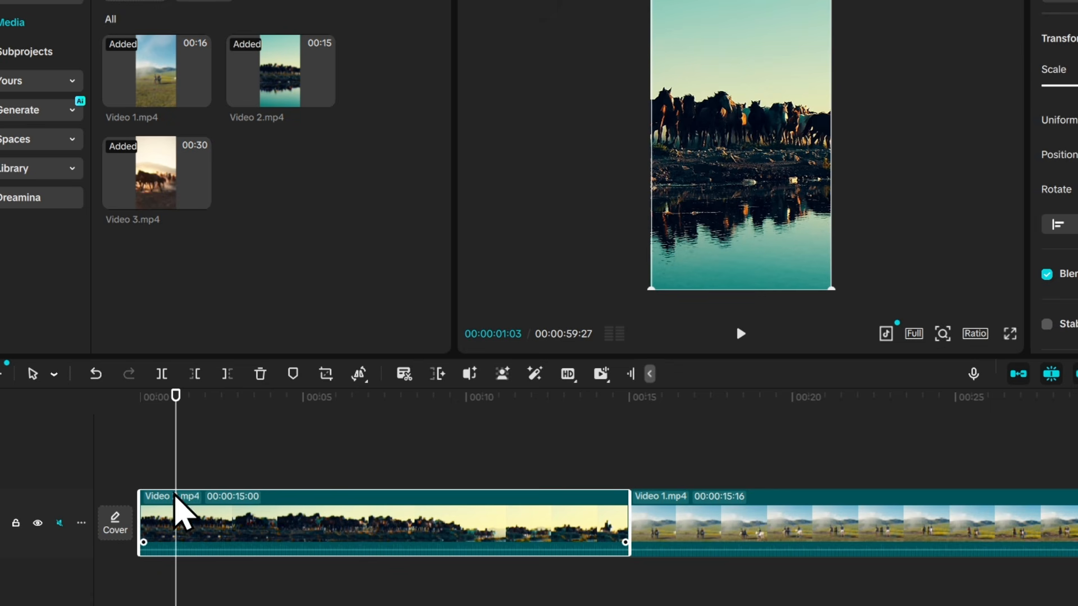
left_click(162, 375)
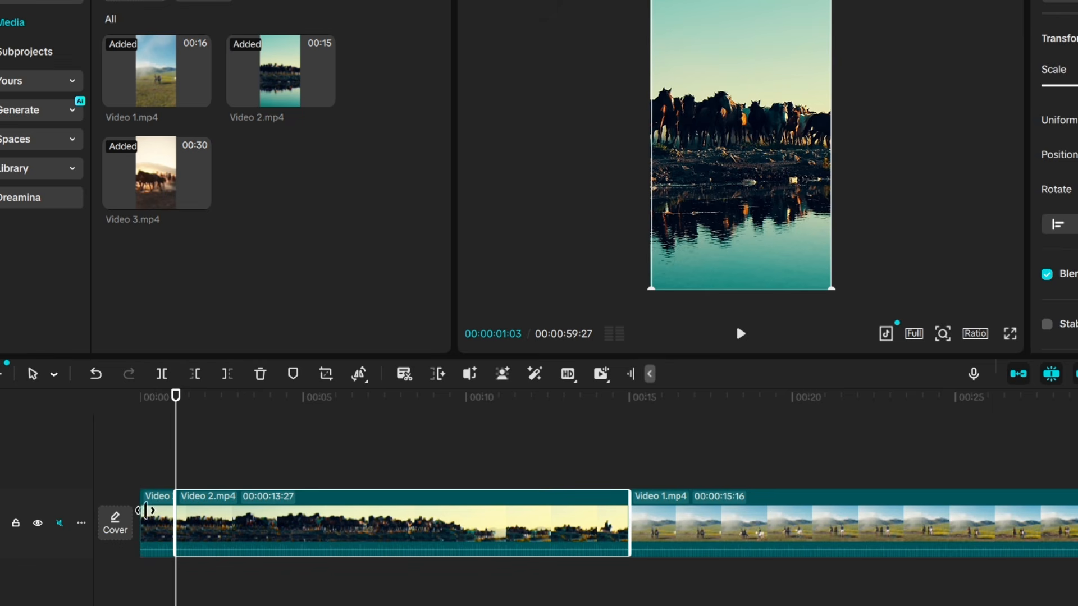
left_click(150, 519)
left_click(251, 530)
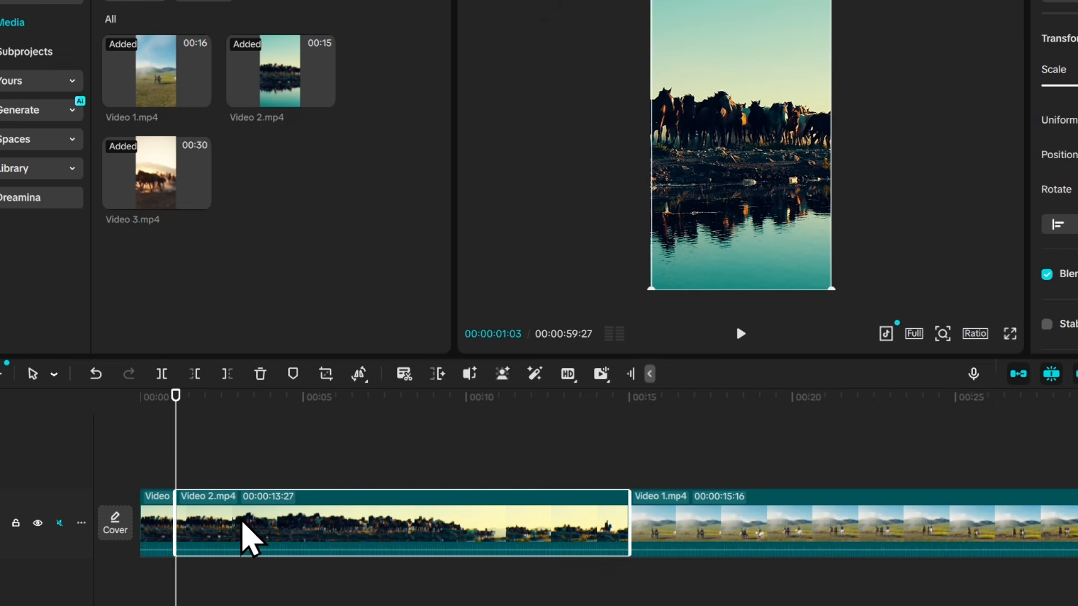
left_click(162, 528)
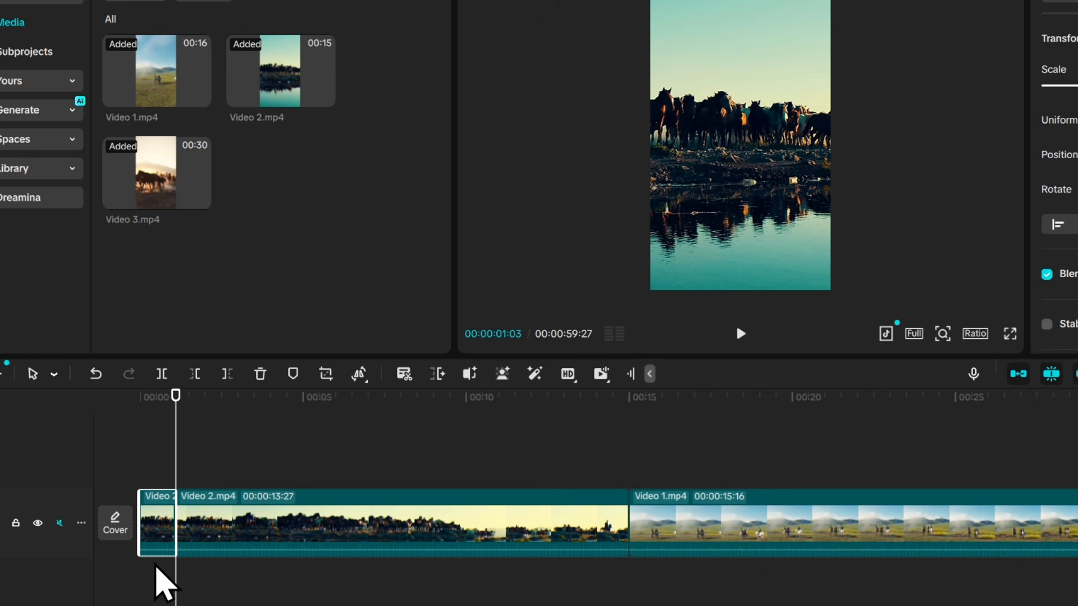
Delete the selected opening piece of Video 2 and play the new beginning of the timeline from the start.
key("Delete")
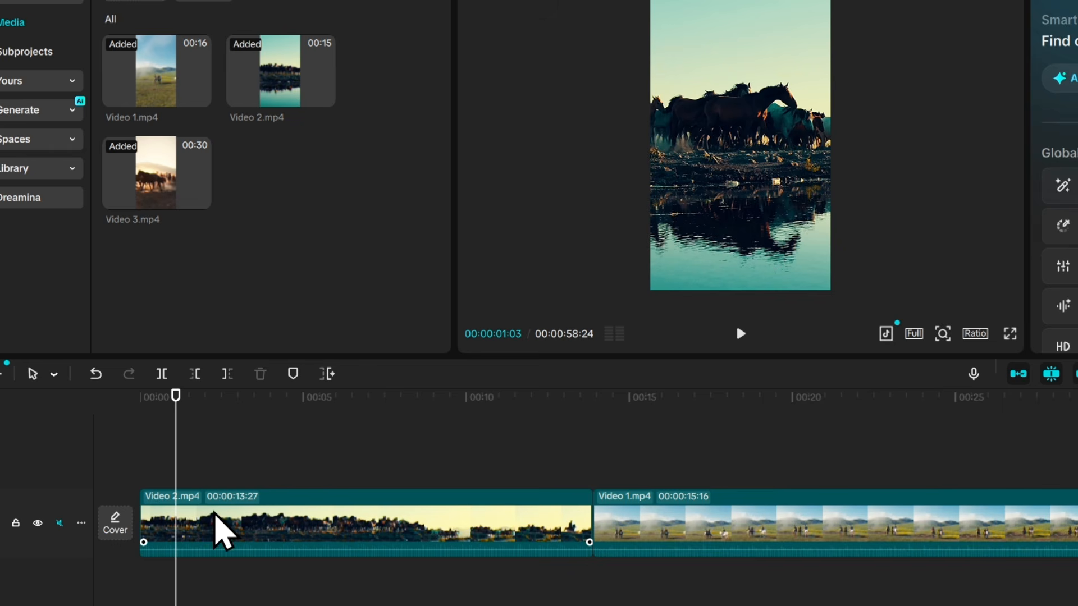
left_click(221, 528)
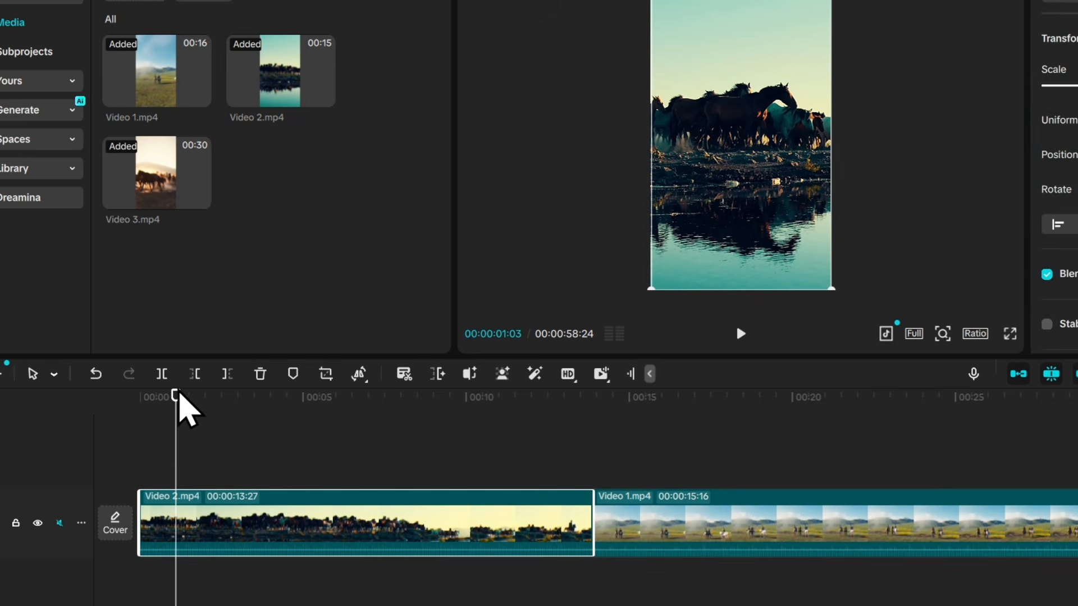
left_click_drag(180, 396, 118, 424)
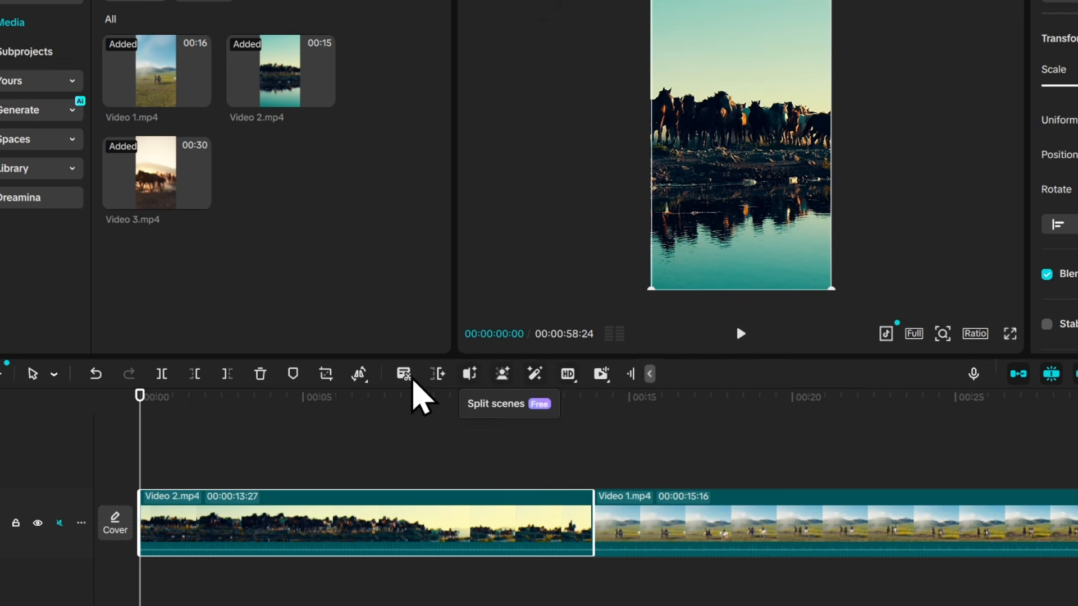
left_click(741, 333)
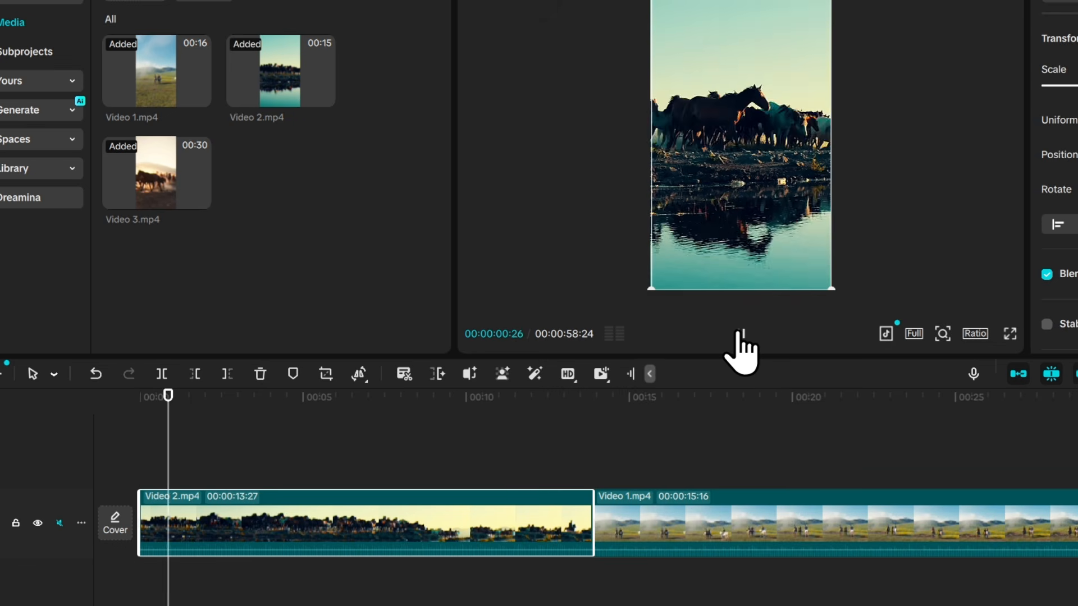
left_click(741, 333)
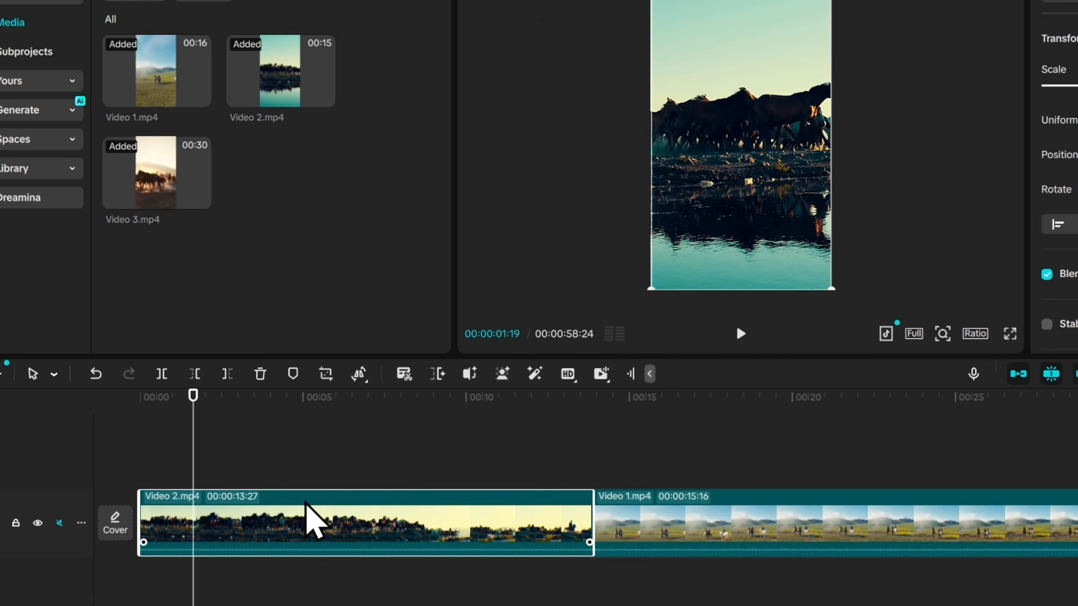
left_click(739, 333)
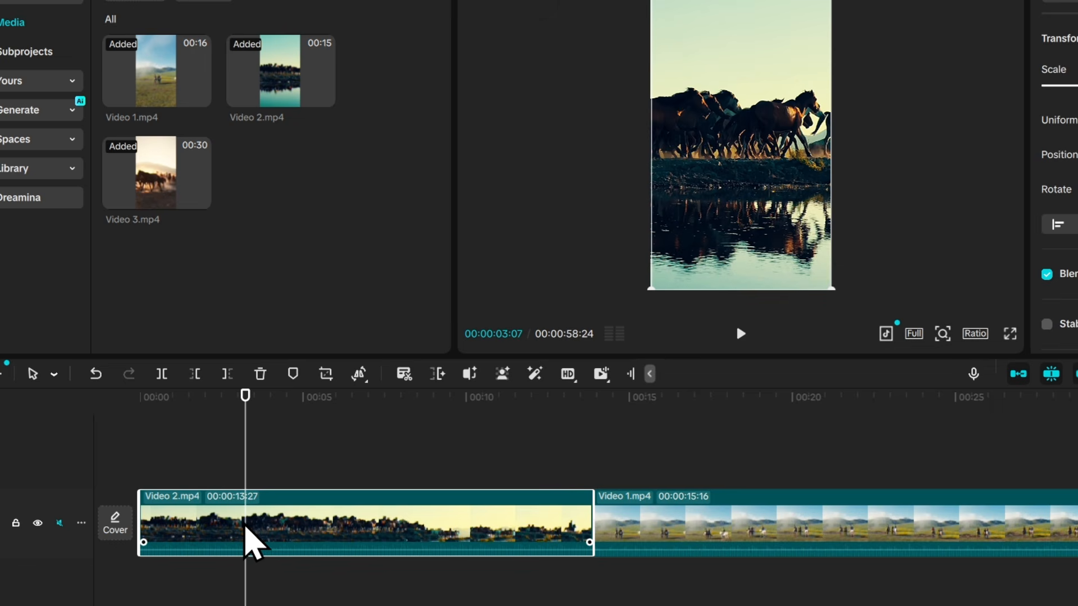
Cut the section from 00:00:03:24 to 00:00:04:24 out of Video 2 by splitting at both points and deleting the middle piece.
left_click_drag(245, 399, 263, 397)
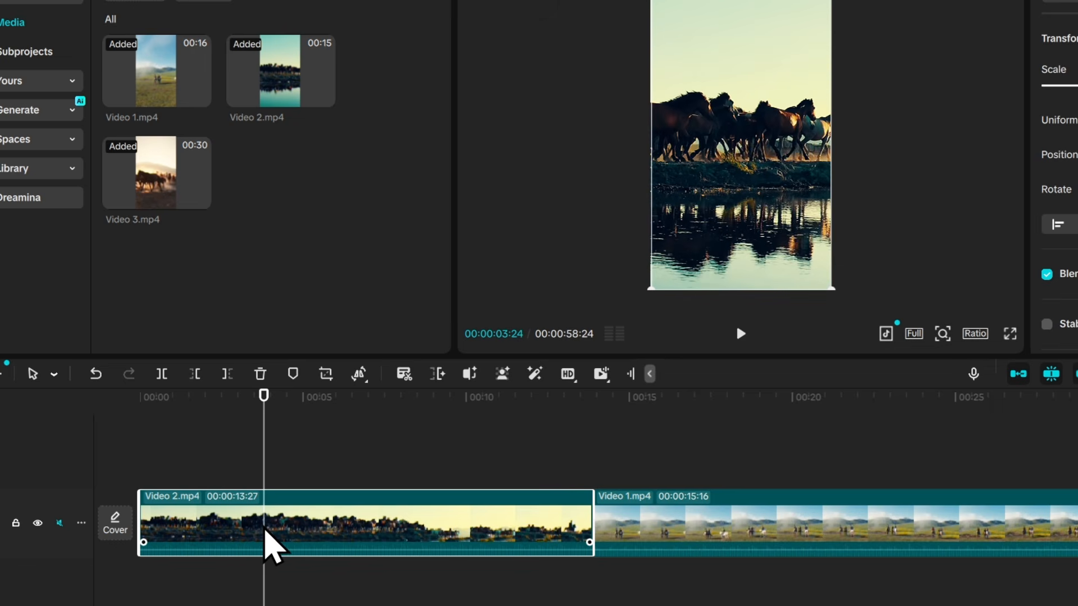
left_click(162, 373)
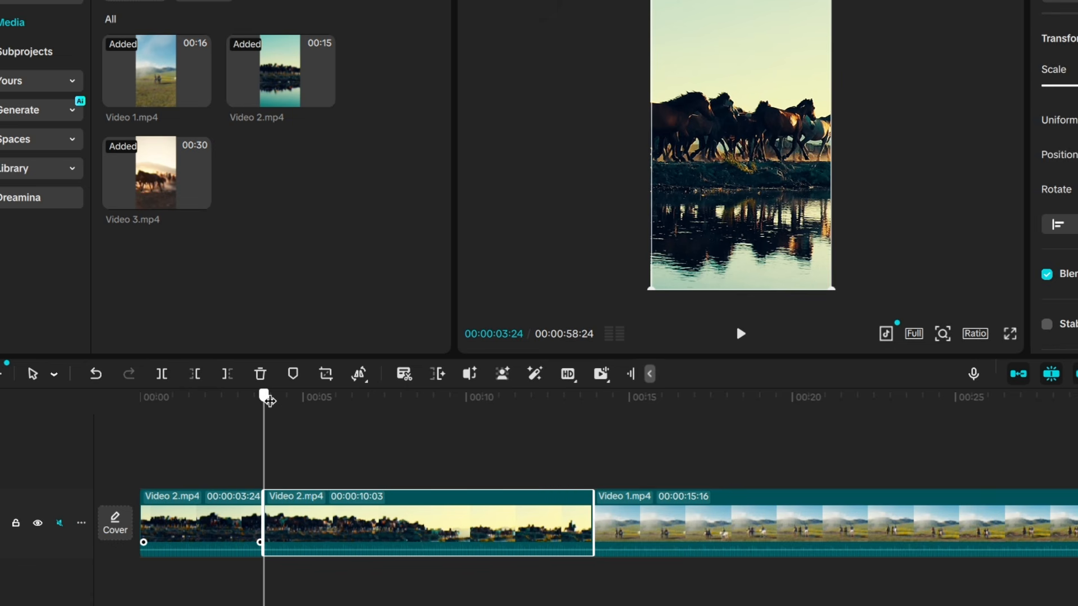
left_click_drag(264, 396, 298, 416)
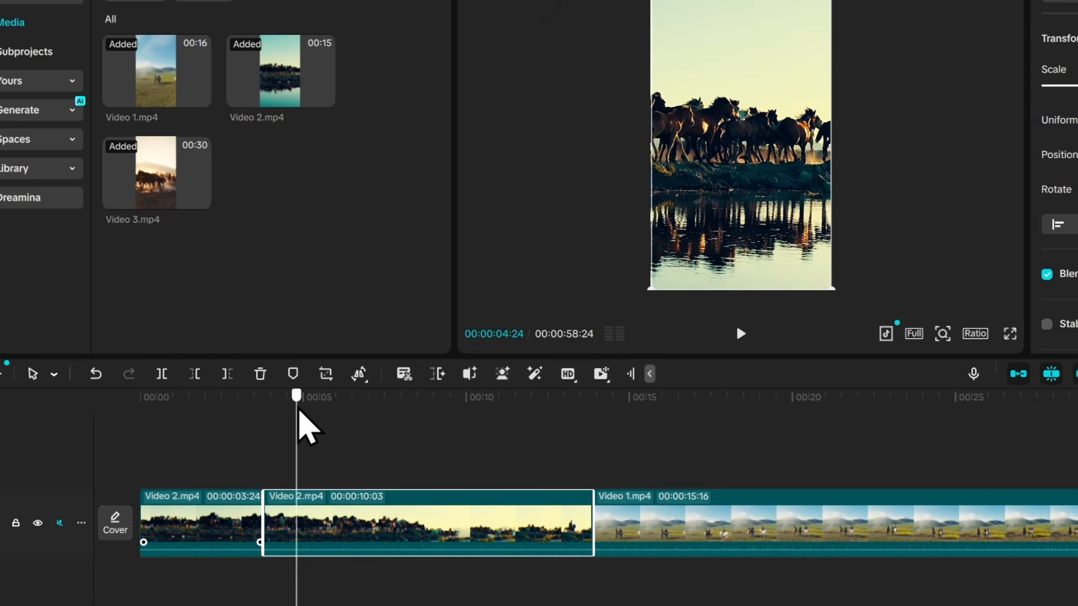
left_click(162, 376)
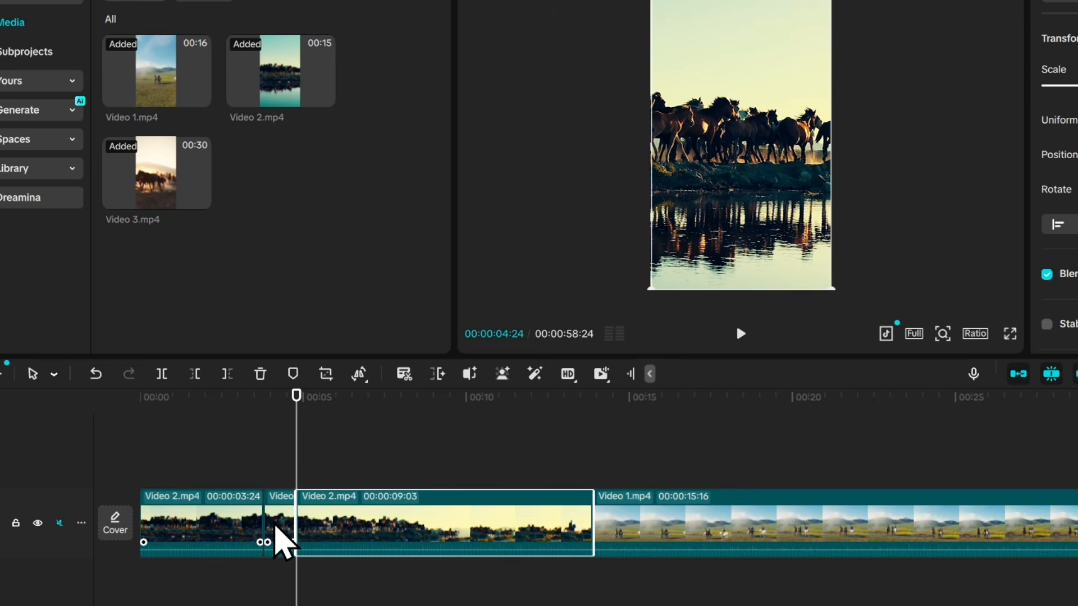
left_click(277, 527)
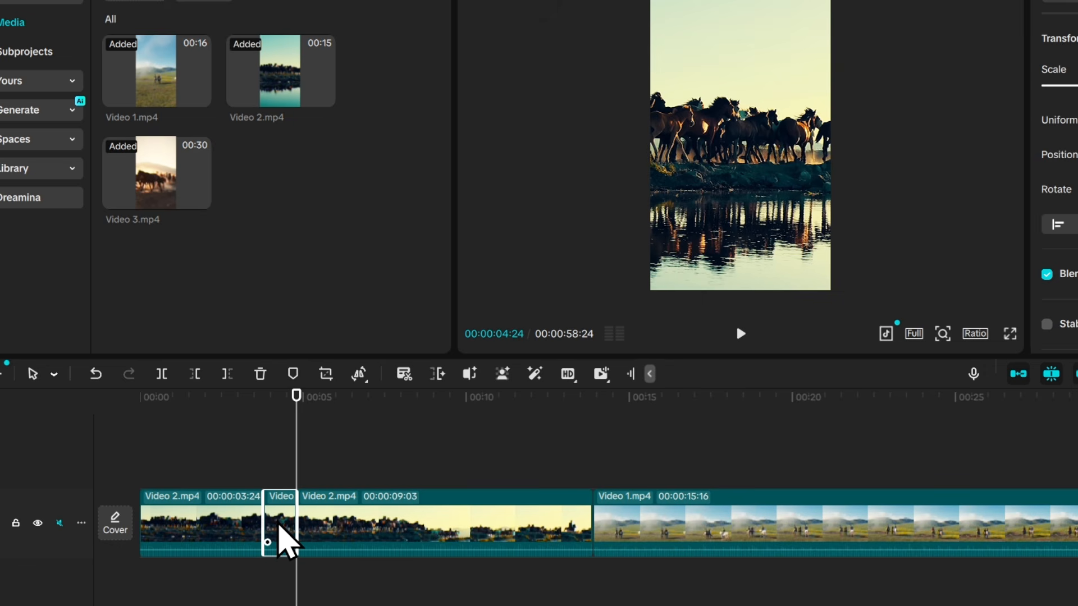
key("Delete")
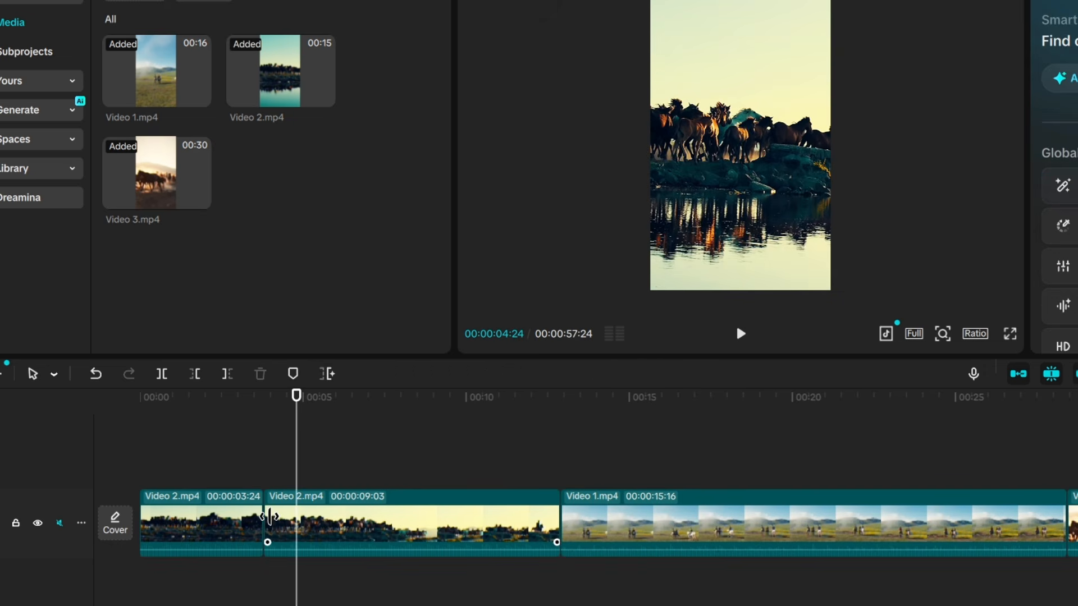
Play Video 2 from 00:00:02:17 across the new cut to check how the two pieces join.
left_click(208, 469)
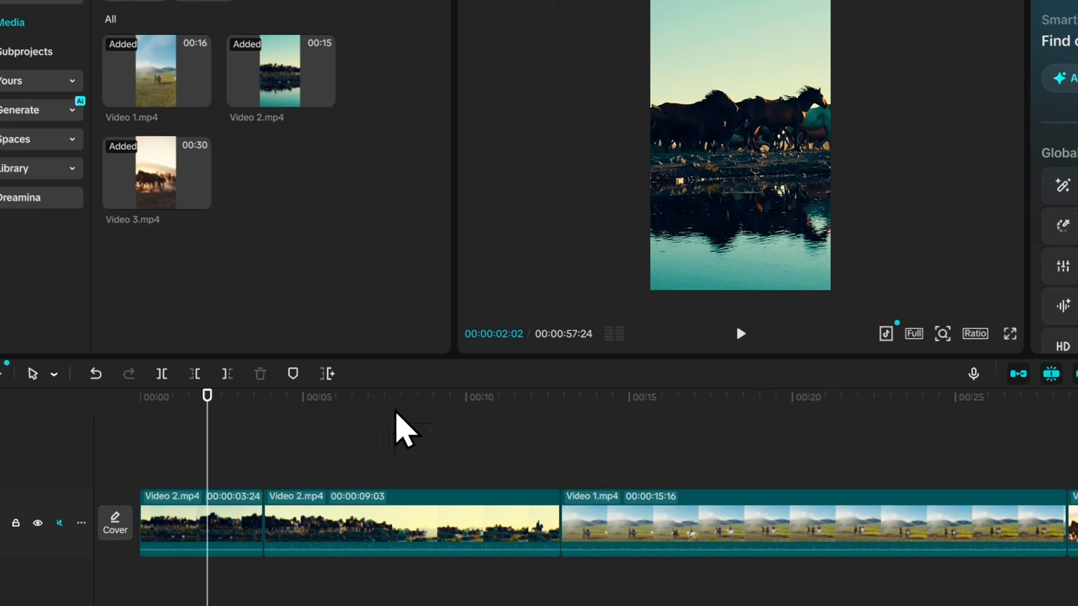
left_click_drag(208, 399, 223, 405)
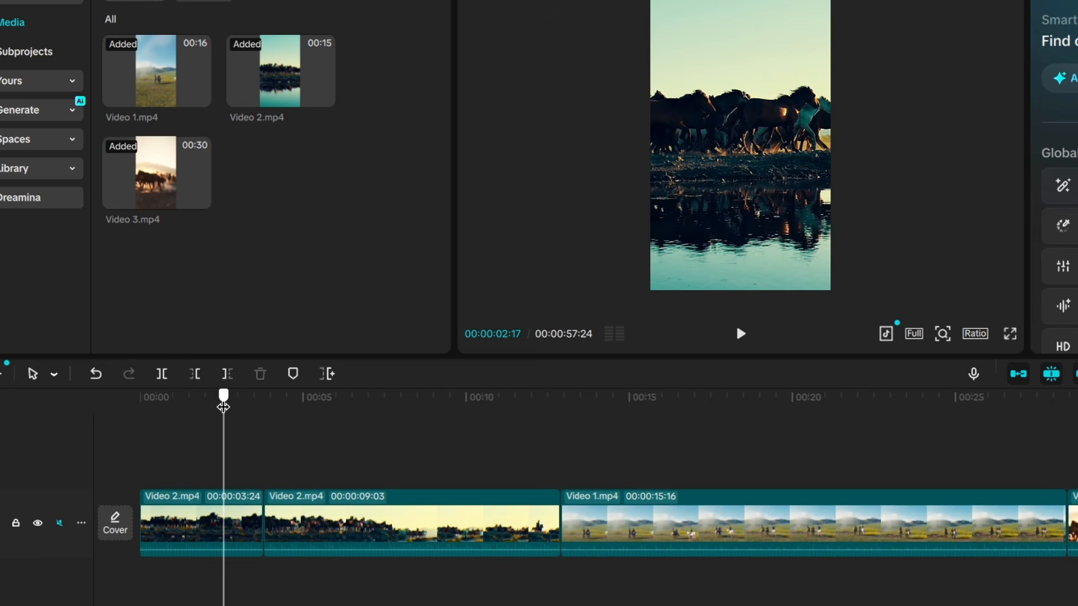
left_click(741, 334)
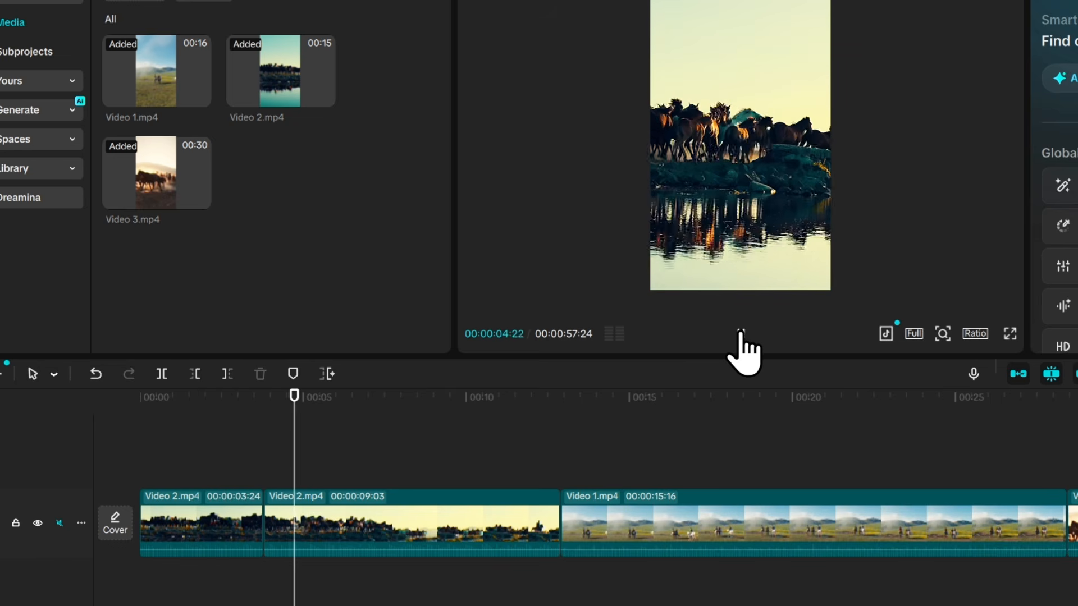
left_click(740, 335)
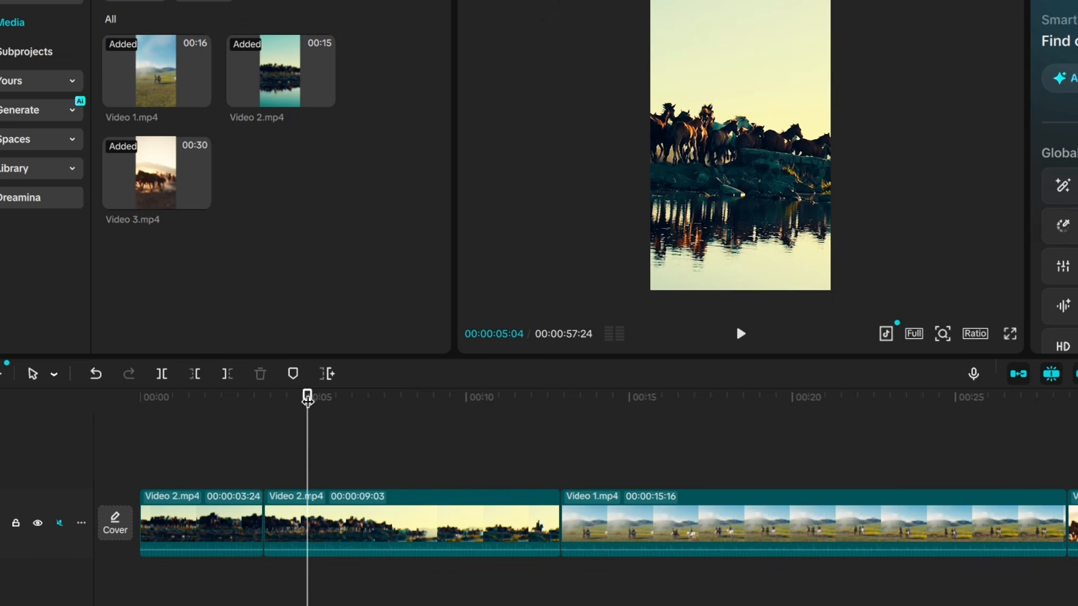
left_click_drag(307, 400, 285, 437)
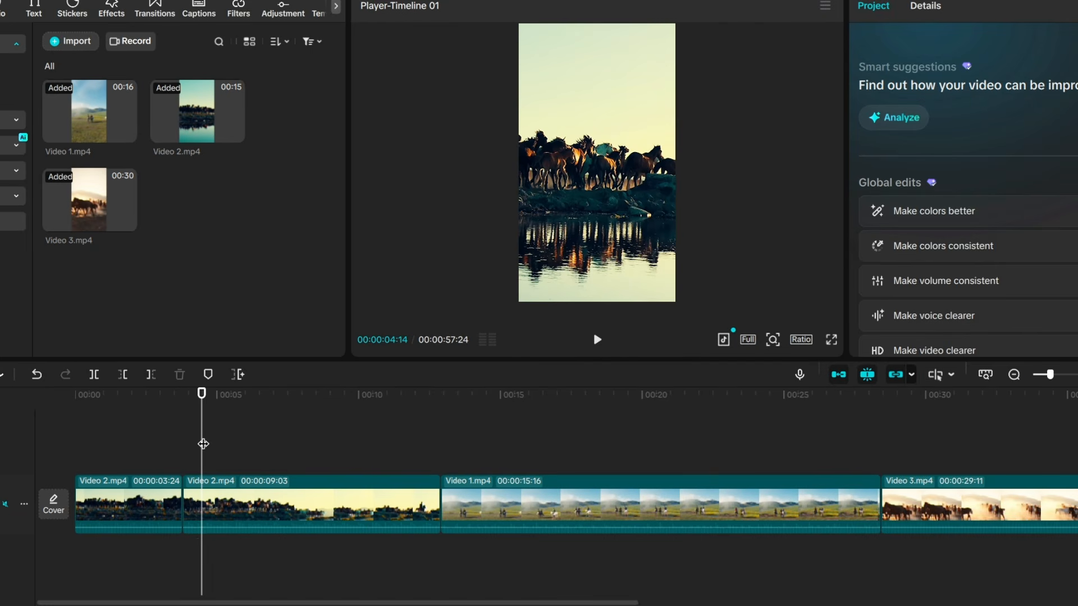
Try placing the Video 3 clip between Video 2 and Video 1 on the main track.
left_click(227, 493)
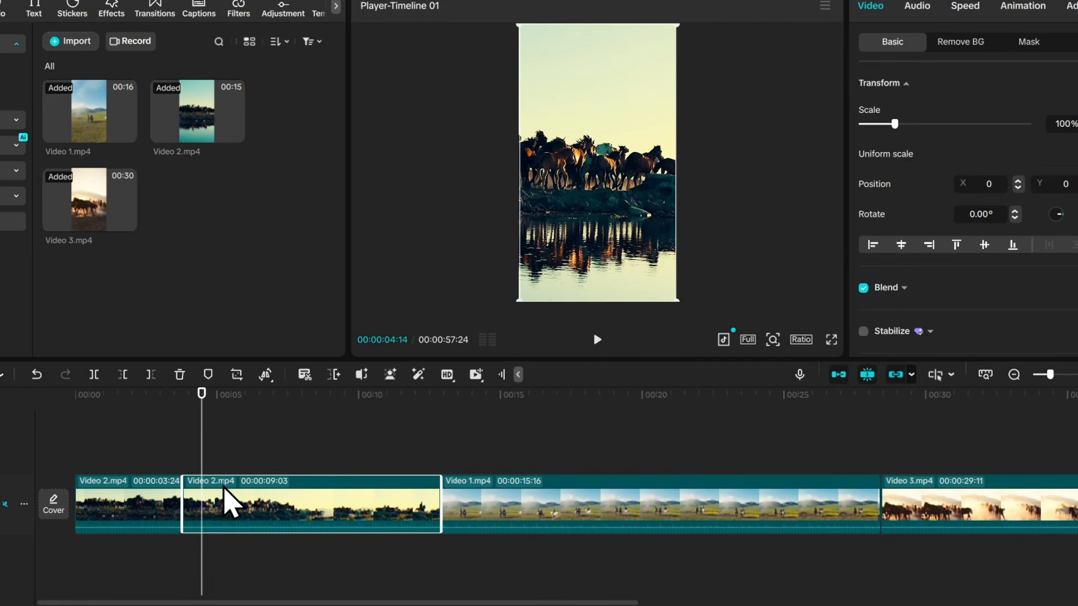
left_click(982, 514)
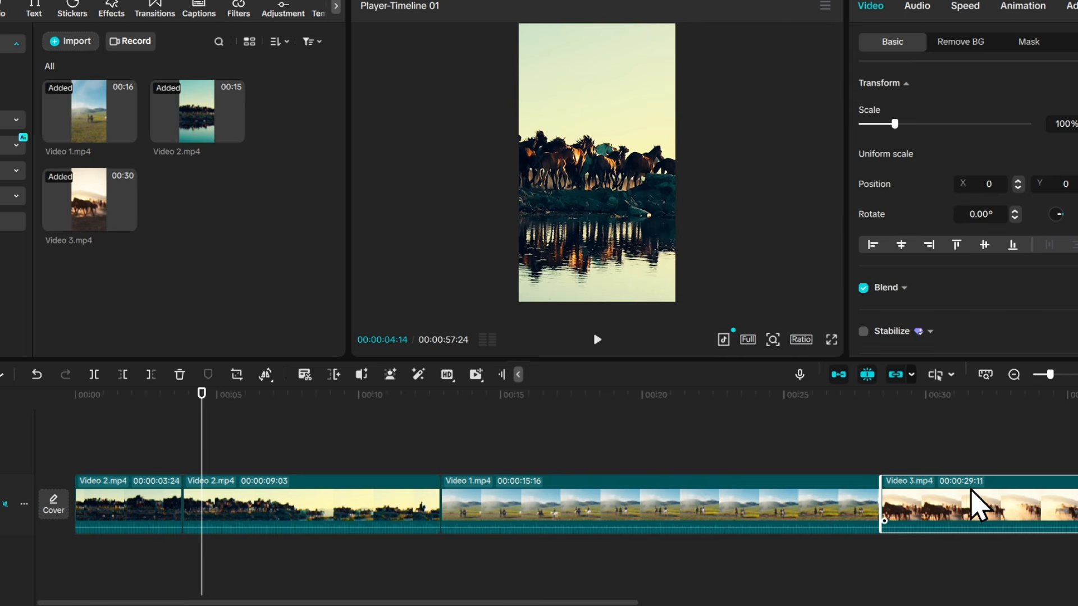
left_click_drag(977, 500, 531, 507)
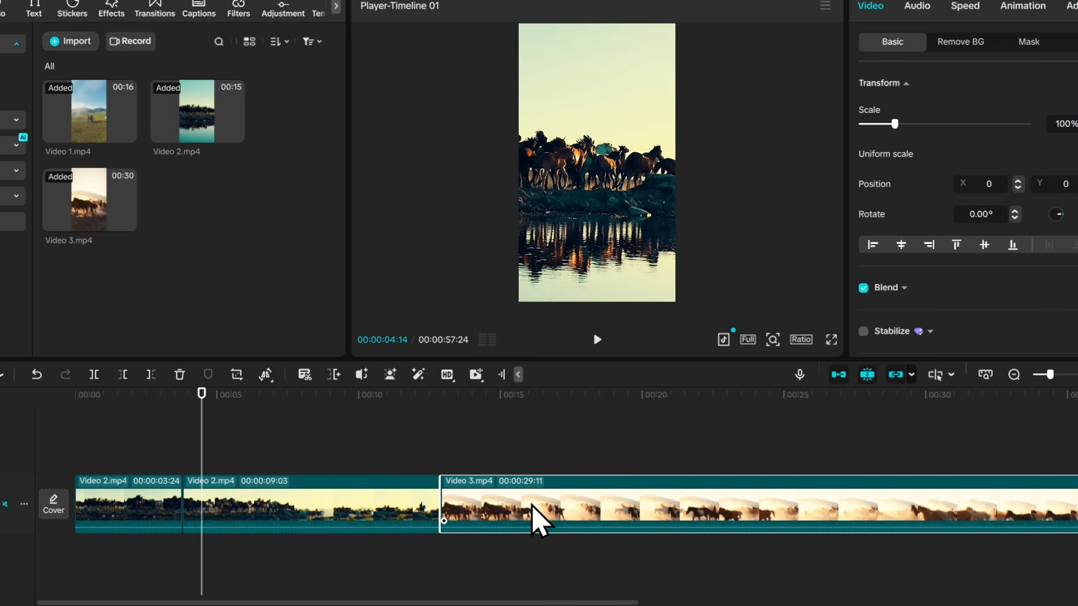
scroll(531, 507, "down", 2)
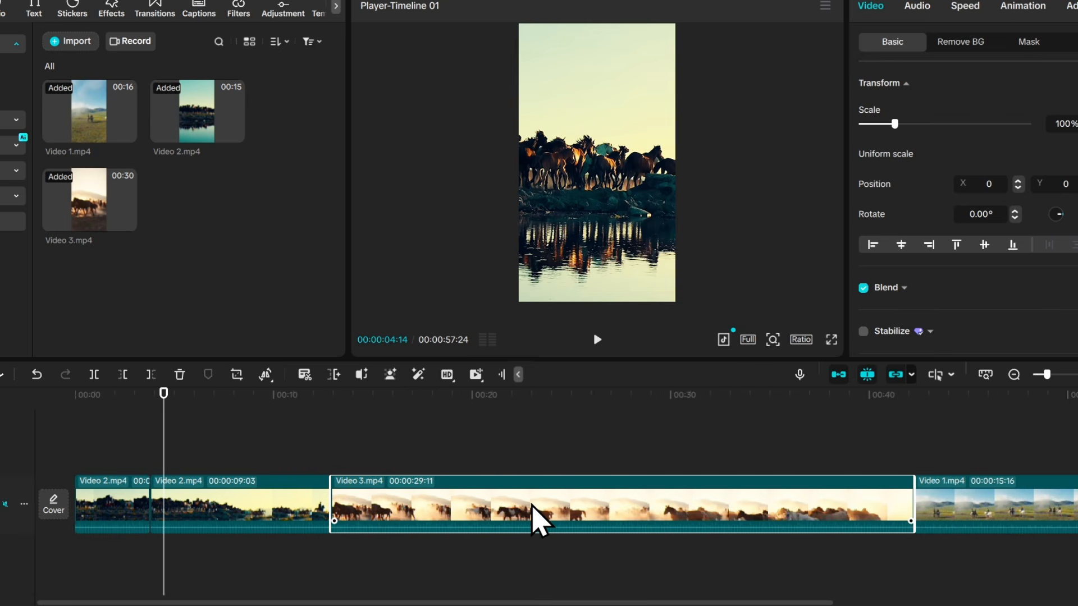
scroll(531, 507, "down", 1)
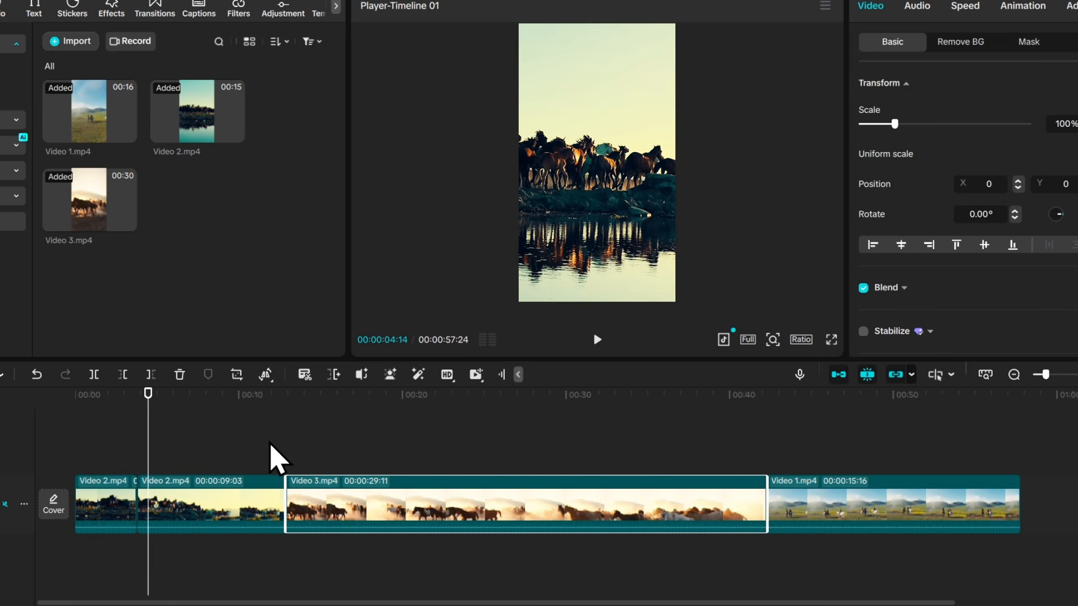
Play the join from Video 2 into Video 3 and move the Video 3 clip back behind Video 1.
left_click_drag(149, 393, 241, 429)
left_click(597, 341)
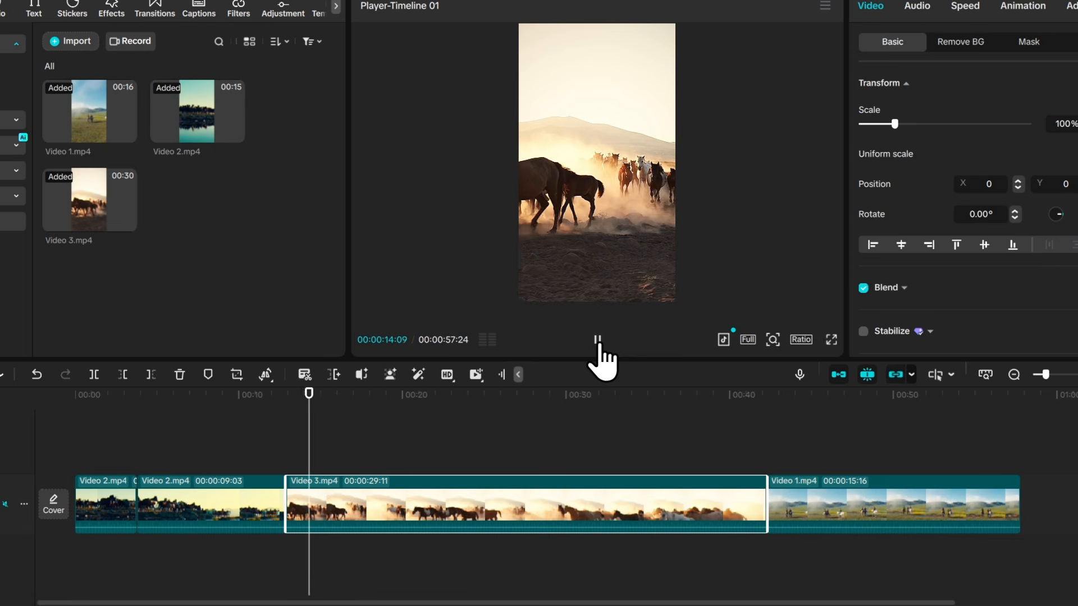
left_click(598, 340)
left_click_drag(422, 510, 681, 517)
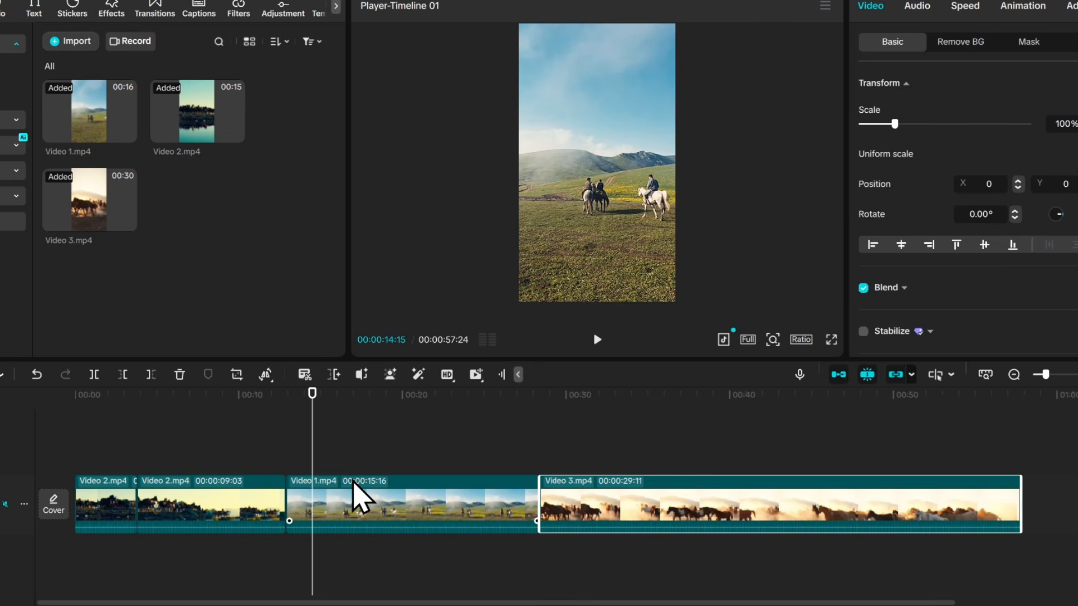
Add a default text above the start of Video 1 at 00:00:12:27 and extend it to about the 25-second mark.
left_click_drag(312, 400, 291, 412)
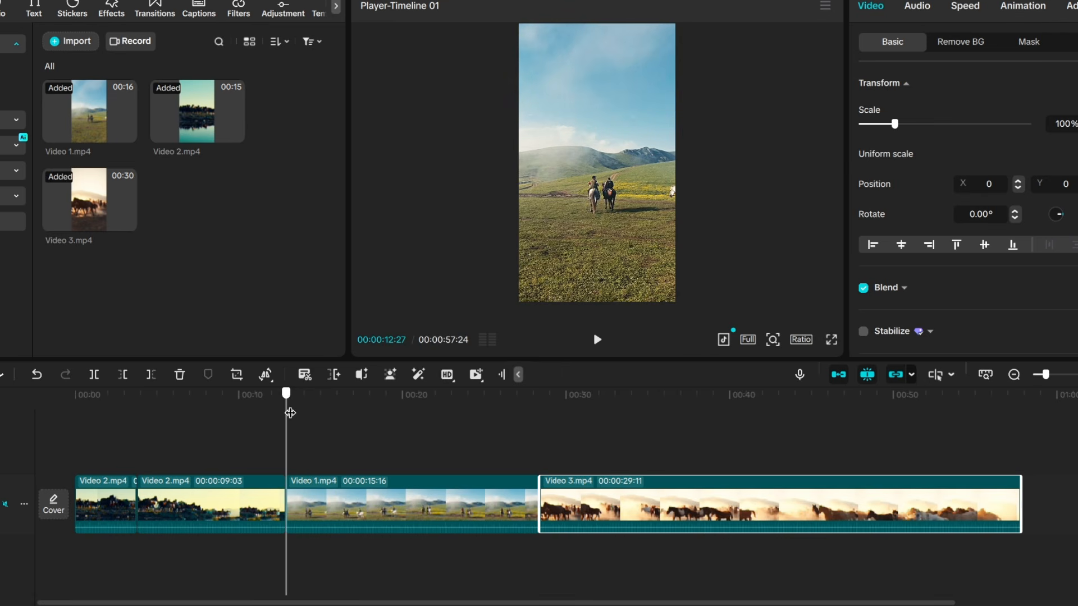
left_click(298, 500)
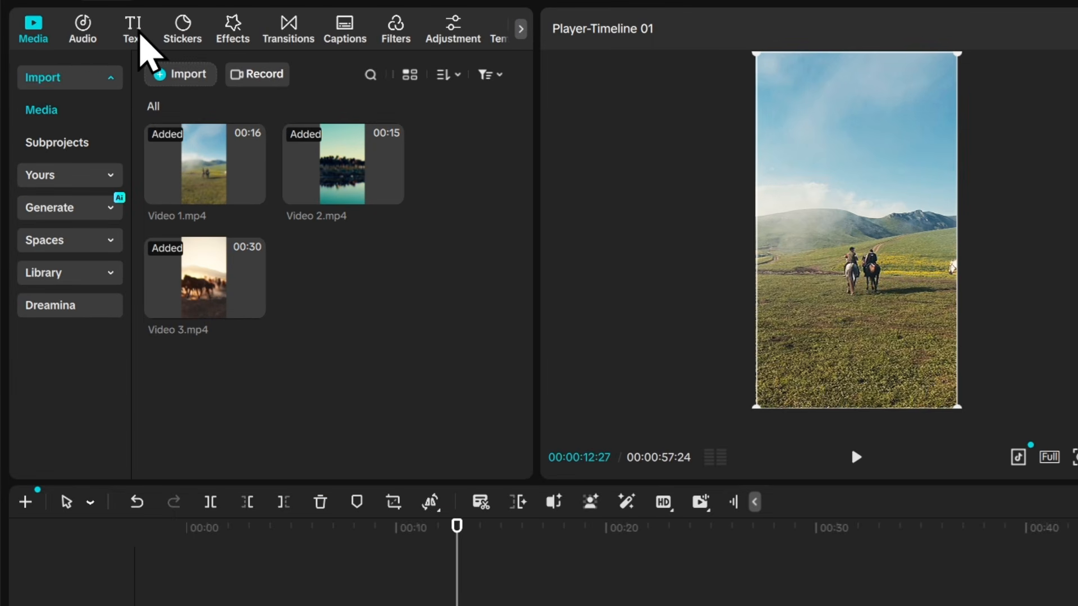
left_click(135, 33)
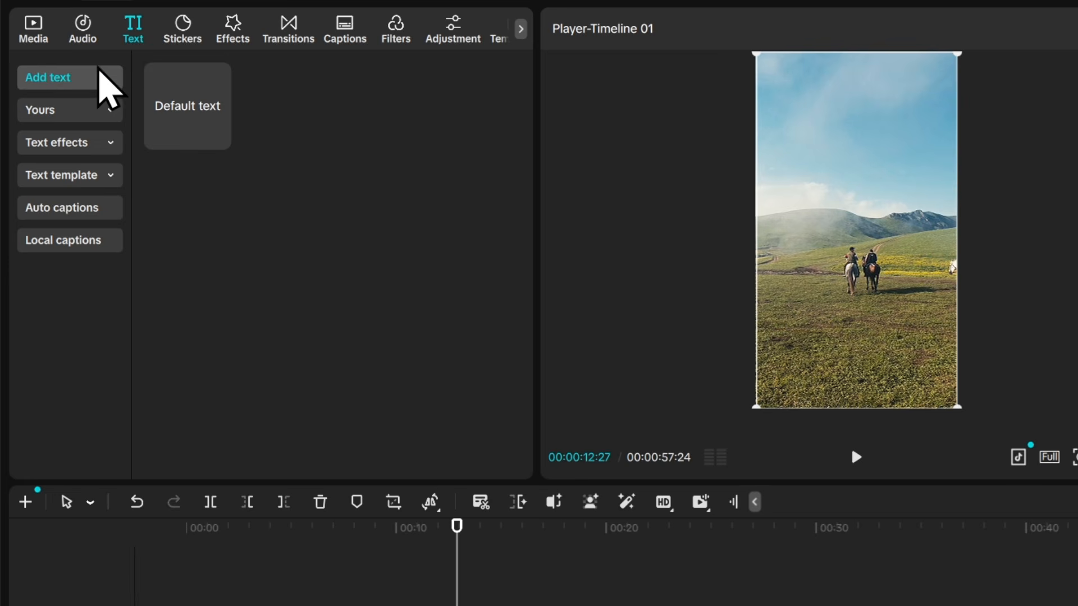
mouse_move(219, 145)
left_click(219, 120)
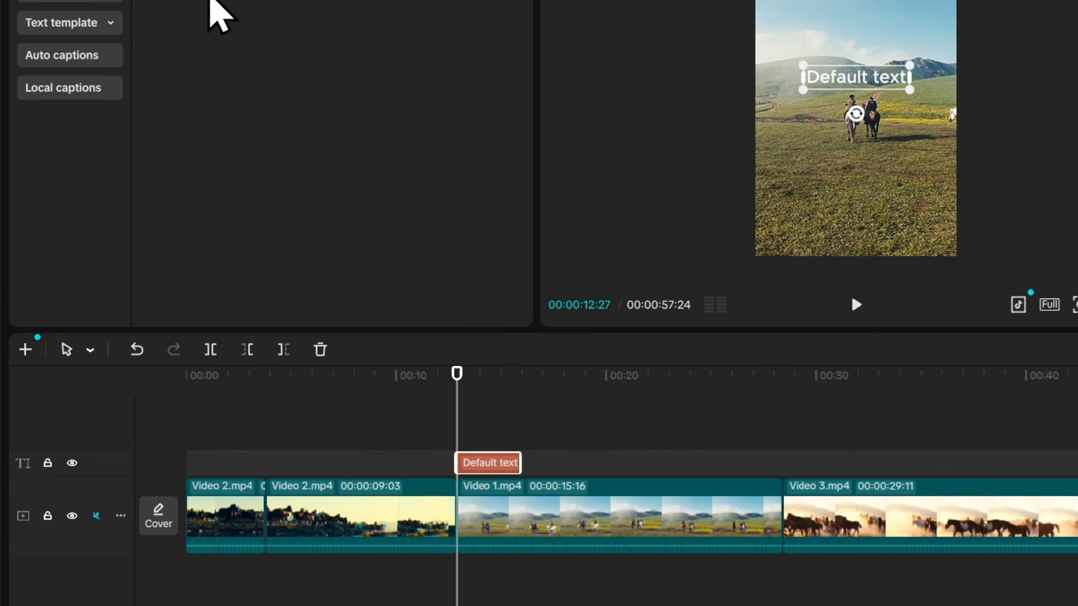
left_click_drag(521, 463, 716, 480)
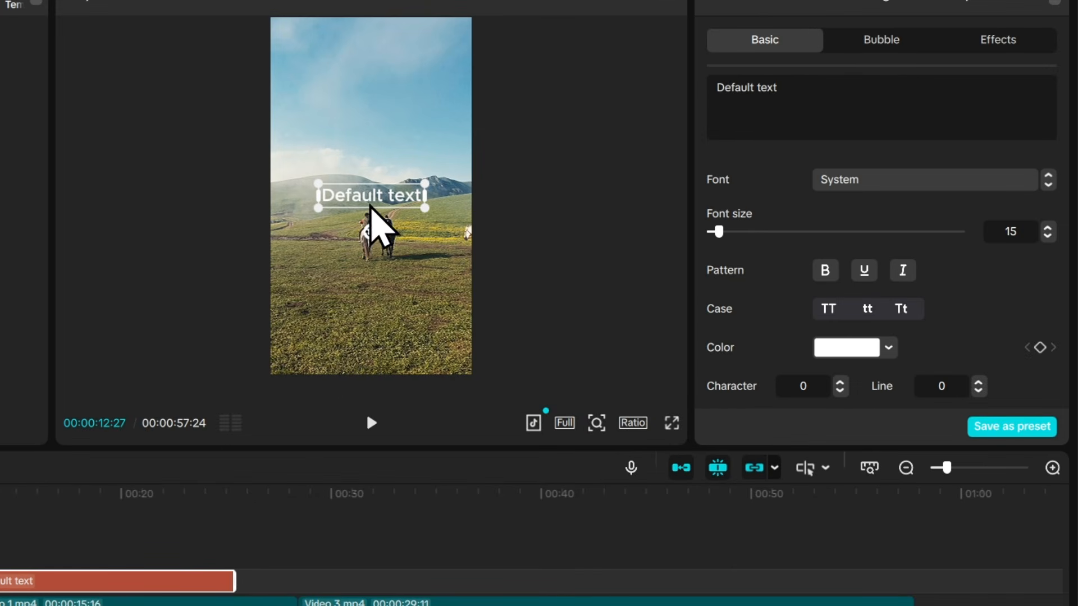
Move the text down onto the grass below the riders and change its wording to "CapCut".
left_click_drag(376, 206, 371, 292)
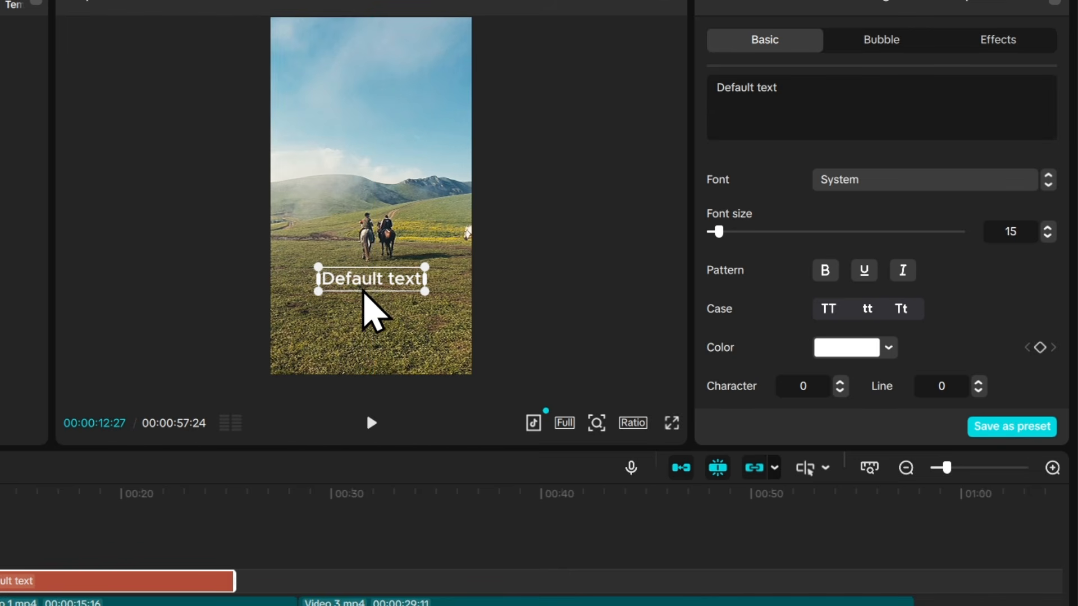
double_click(368, 279)
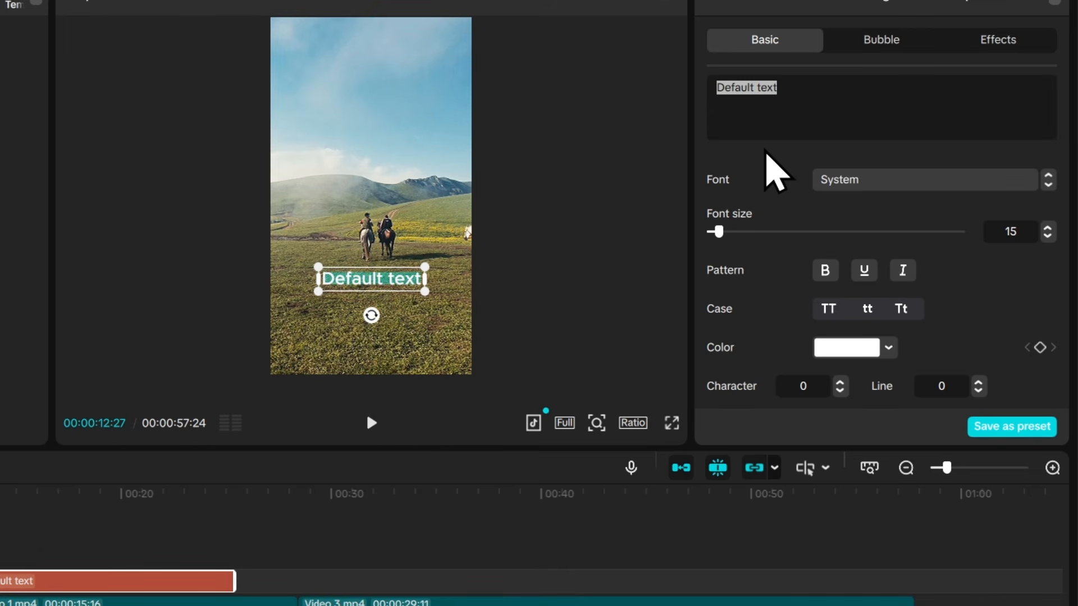
key("BackSpace")
type("CapC")
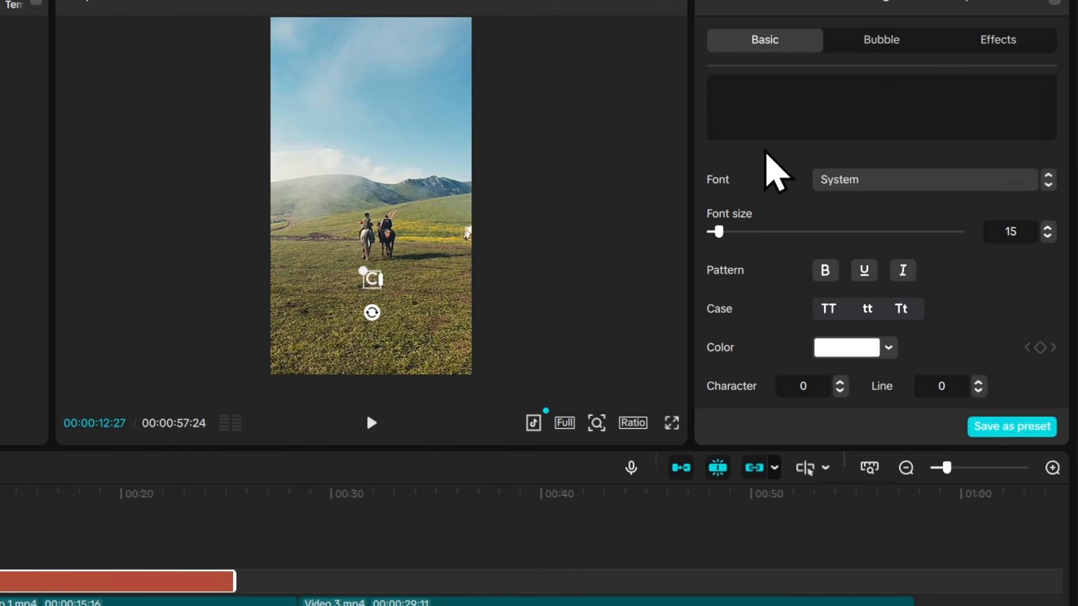
type("a")
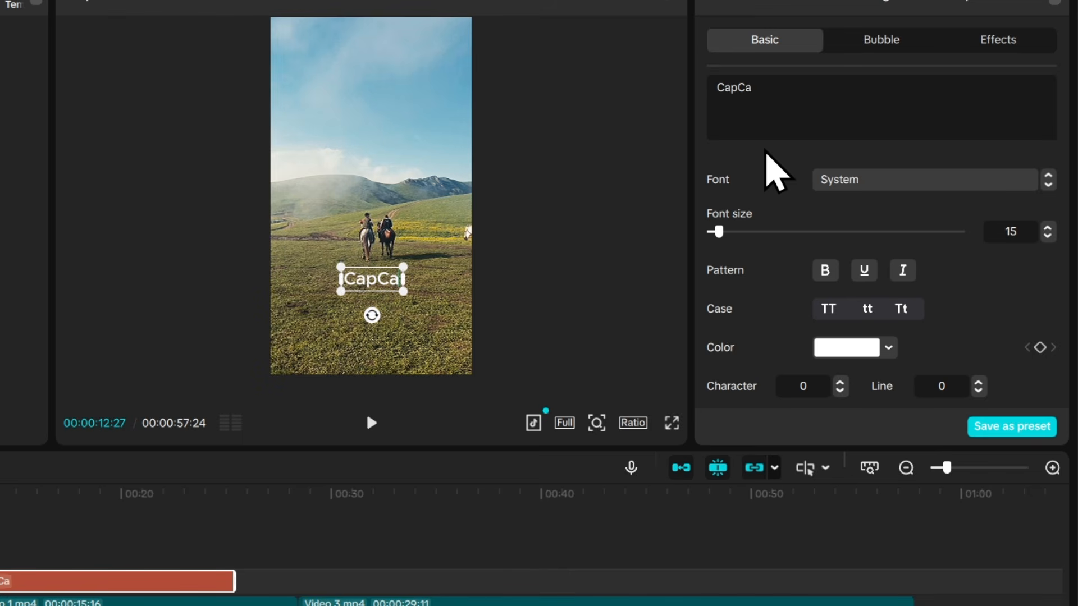
key("BackSpace")
type("ut")
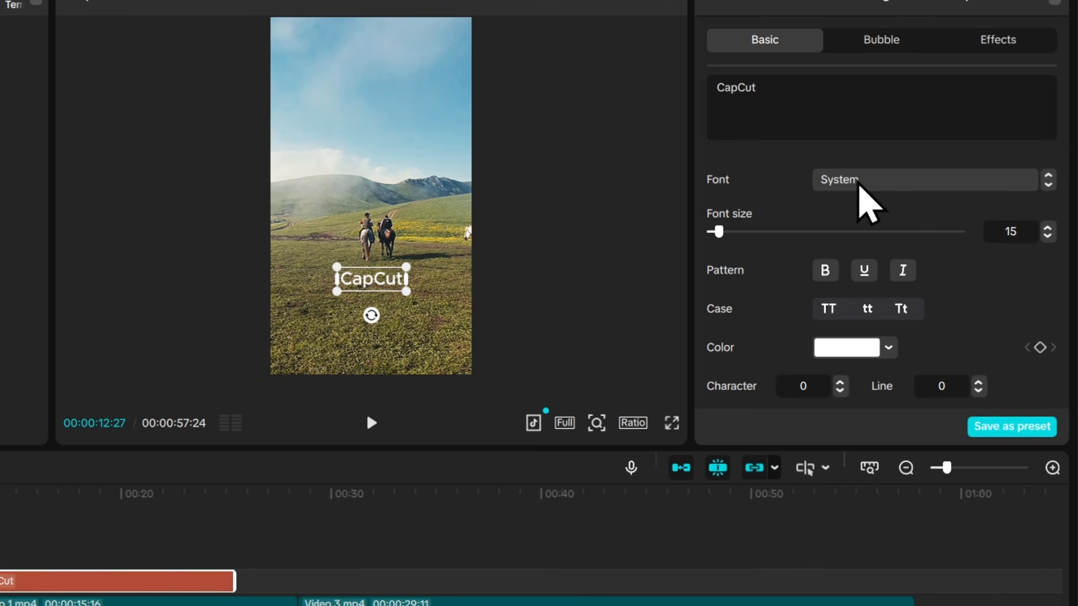
Set the CapCut text's font to Montserrat and its font size to 30.
left_click(859, 181)
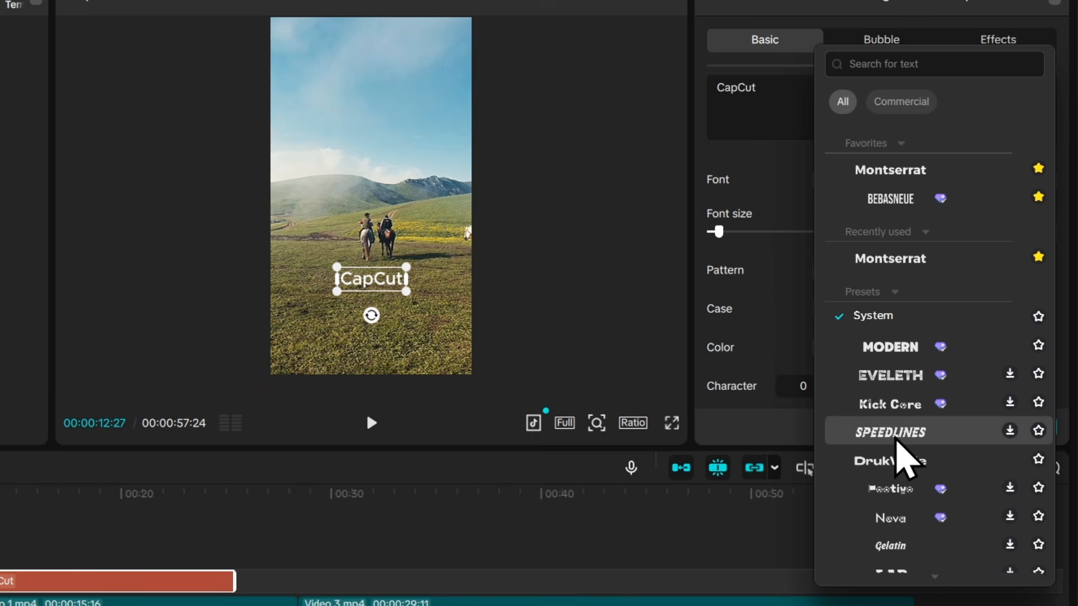
scroll(896, 440, "down", 3)
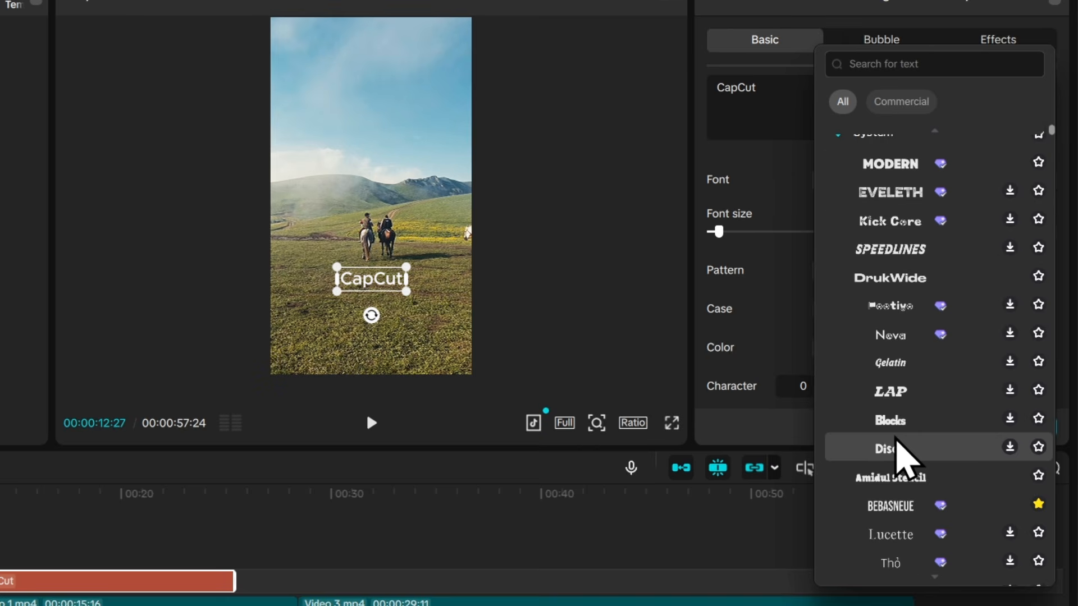
scroll(897, 441, "up", 3)
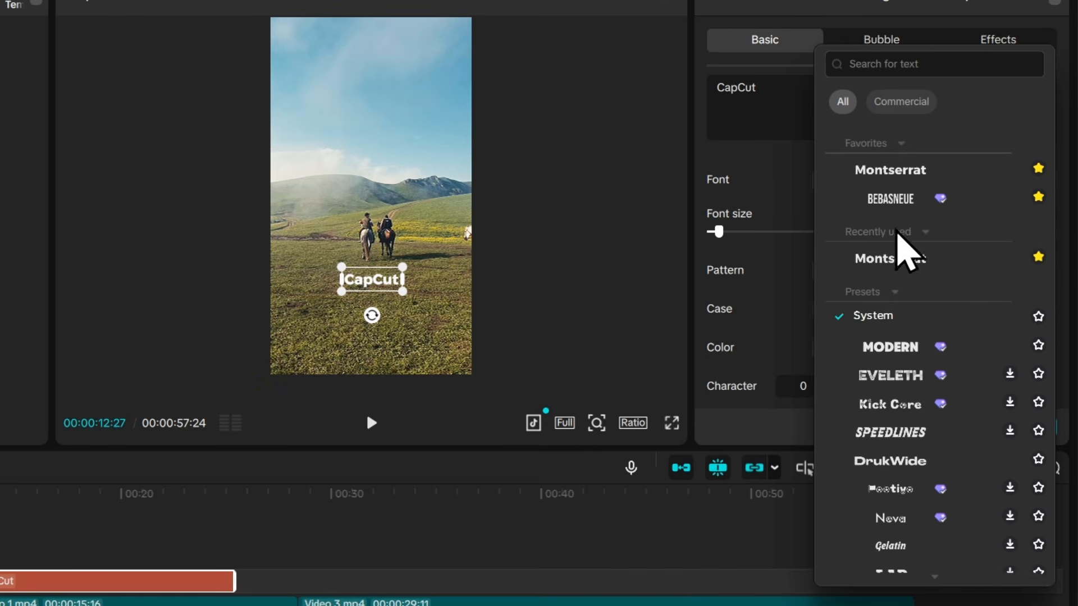
left_click(879, 261)
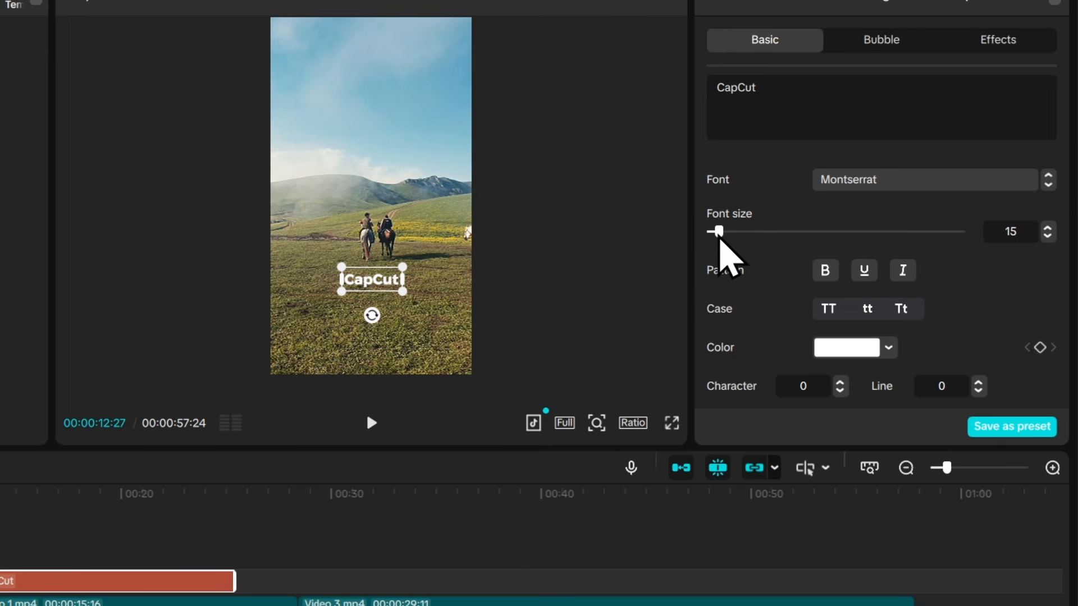
left_click_drag(721, 238, 750, 247)
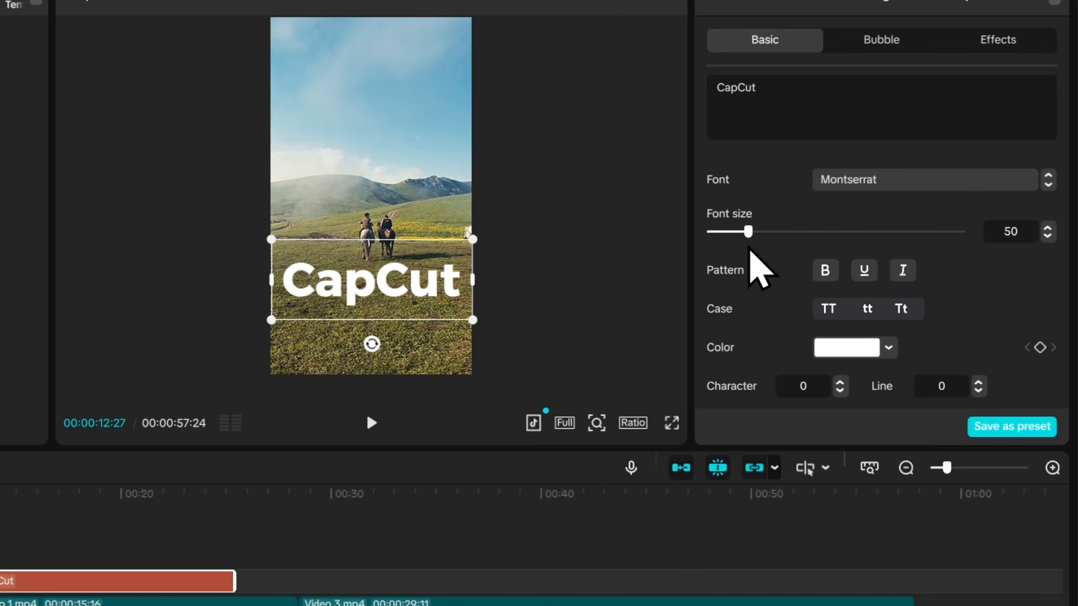
left_click_drag(750, 249, 733, 260)
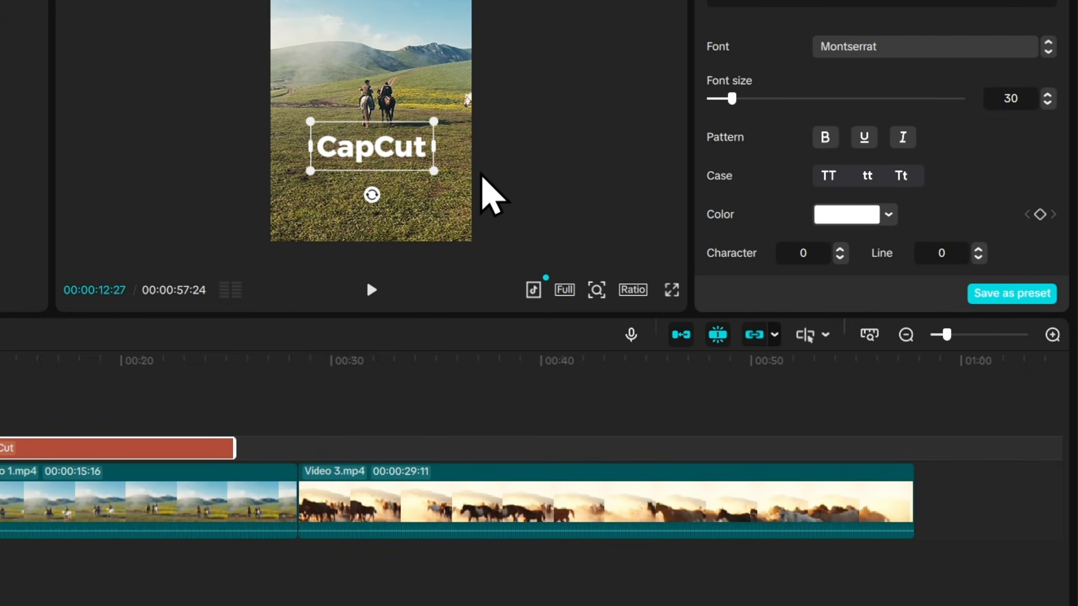
Try black, yellow F4C70F and pink FF0855 as the text color and return it to white FFFFFF.
left_click(871, 236)
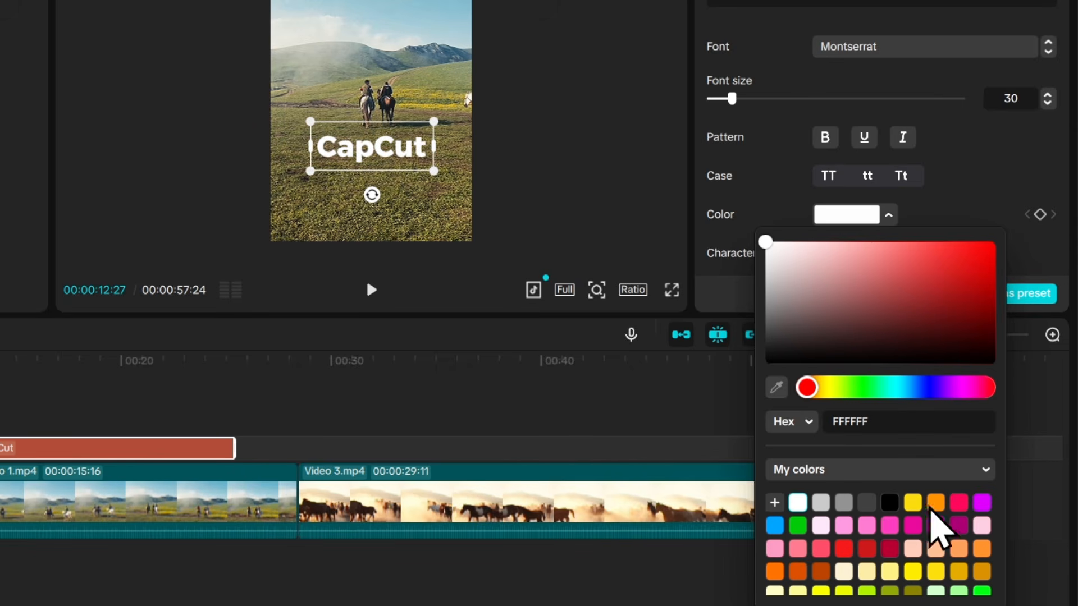
left_click(893, 503)
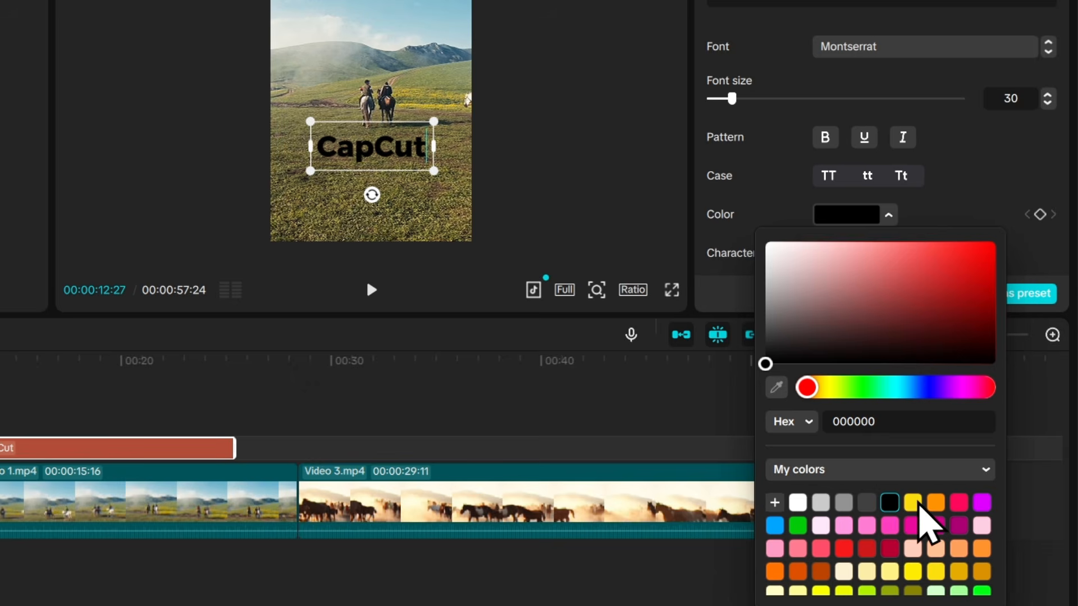
left_click(915, 504)
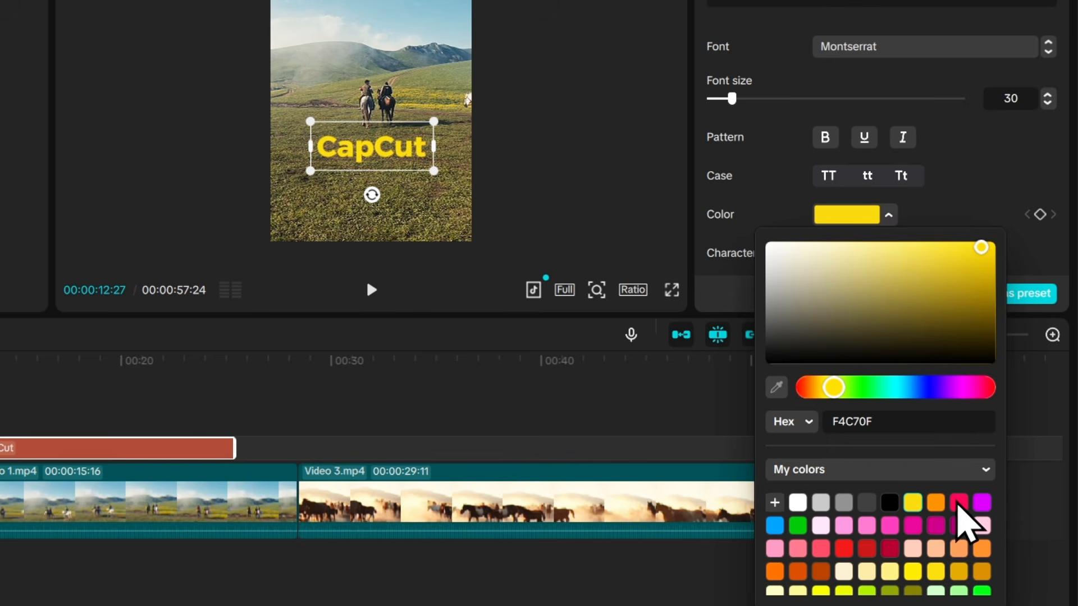
left_click(960, 503)
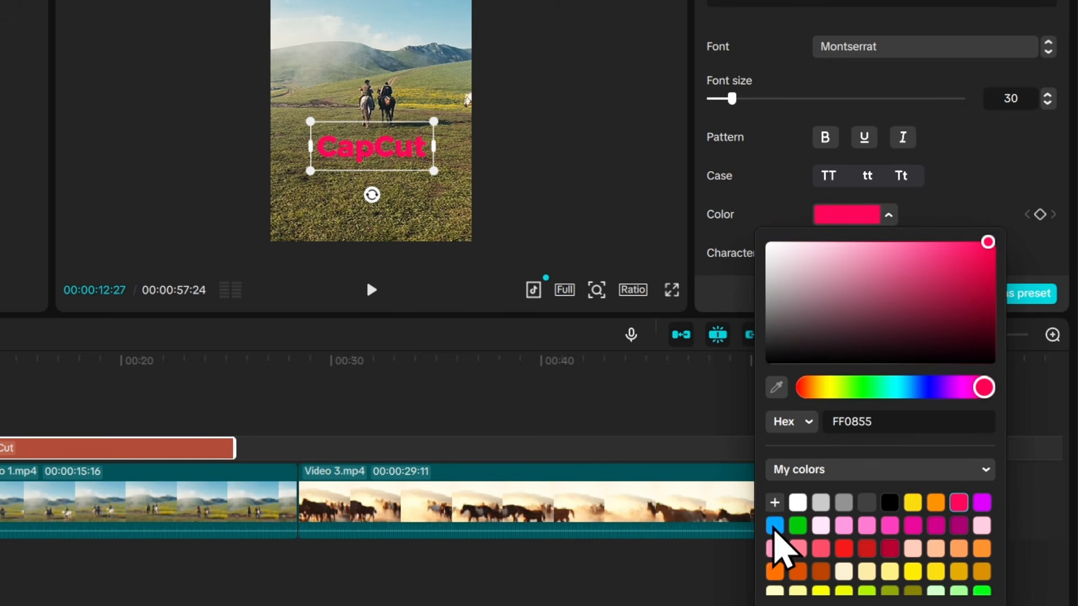
left_click(796, 504)
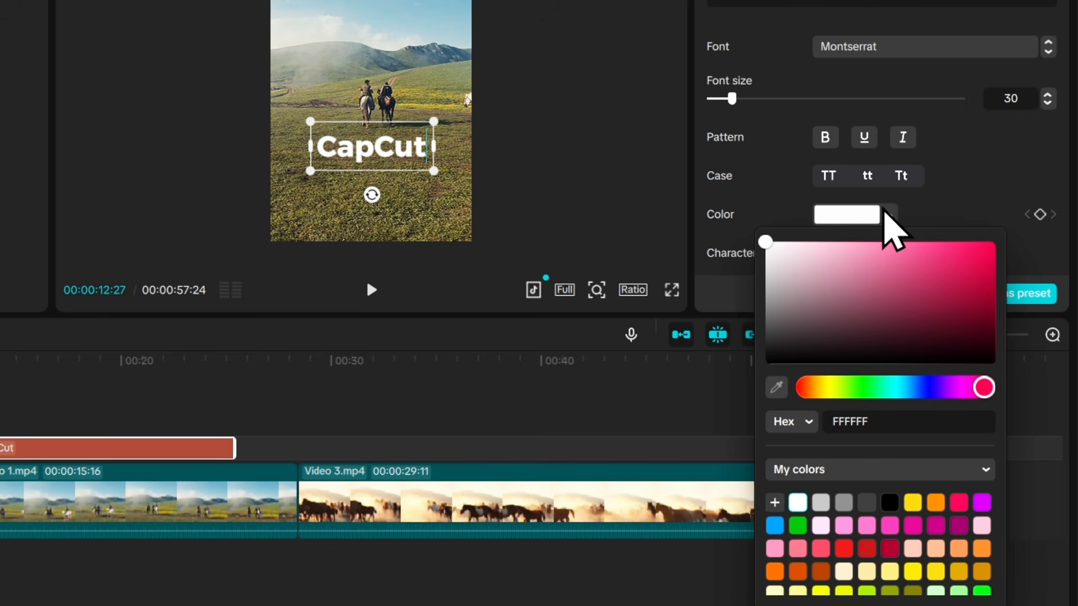
left_click(888, 213)
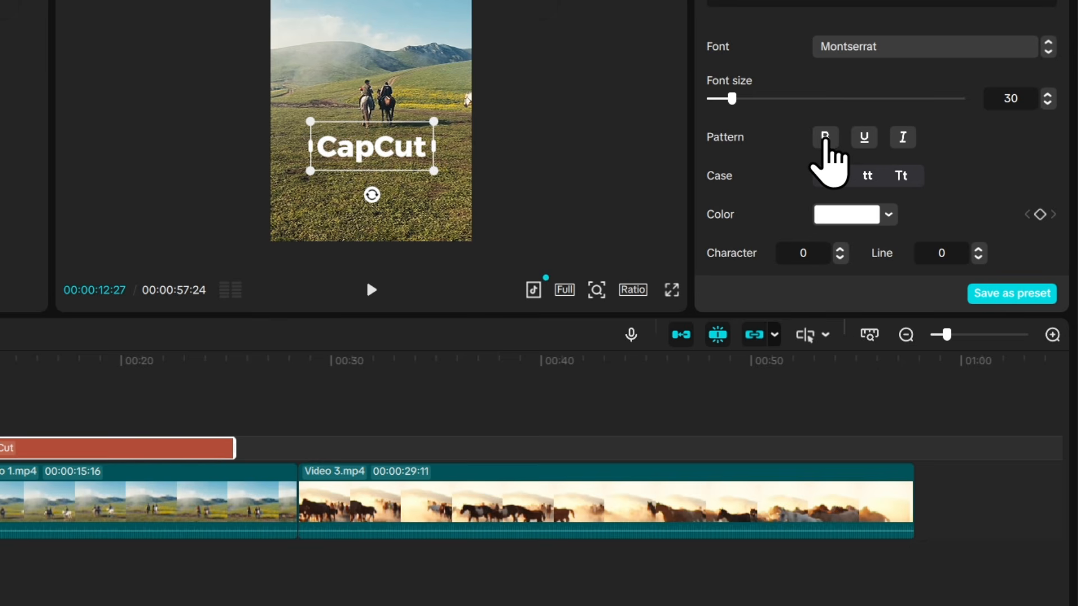
Make the CapCut text bold, trying italic and underline and removing both again.
left_click(824, 139)
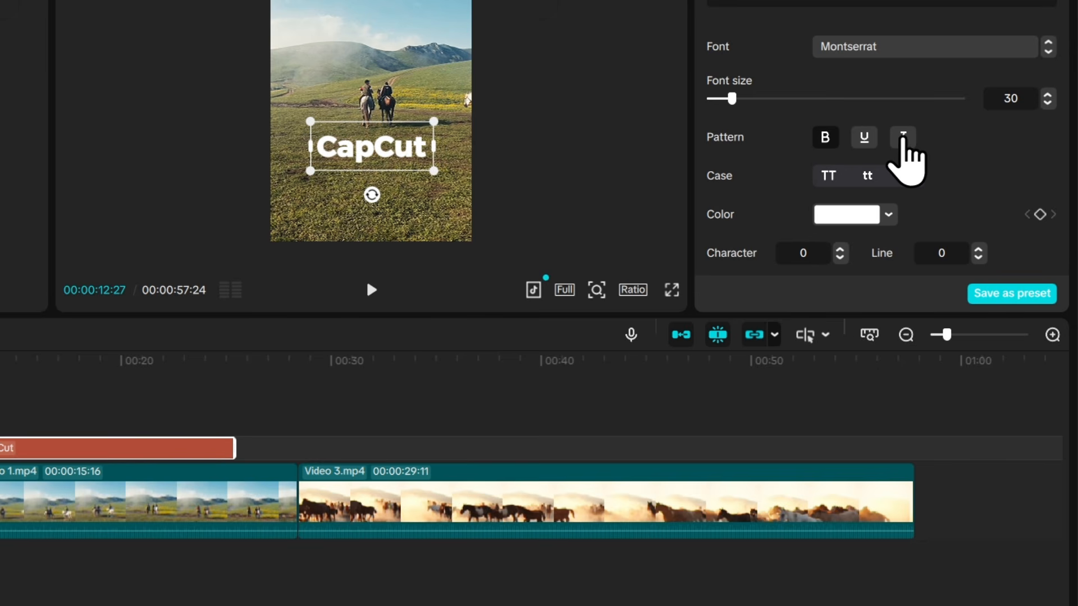
left_click(902, 139)
left_click(864, 138)
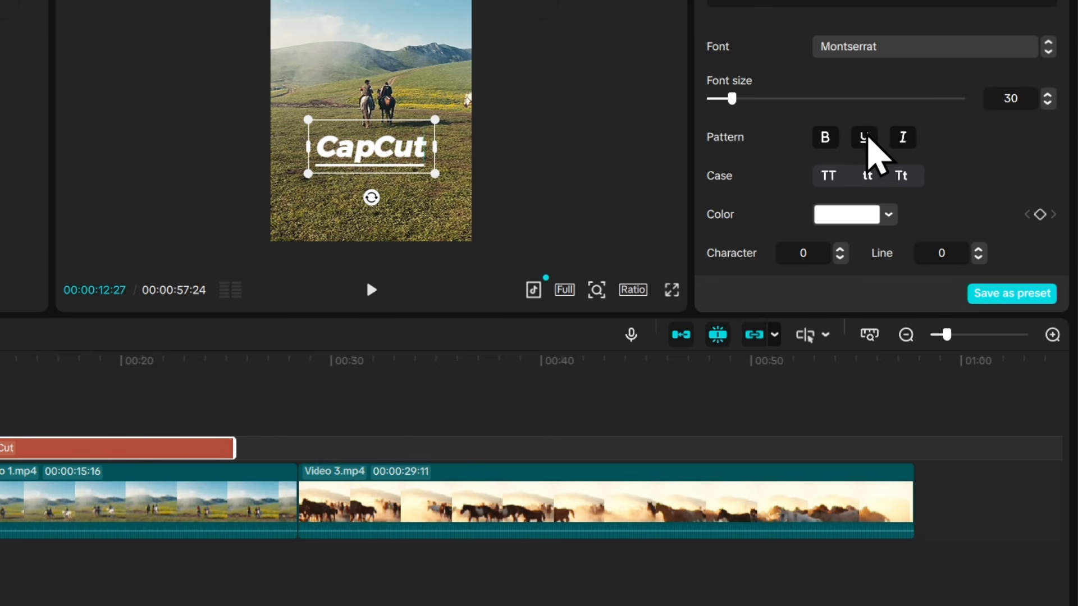
left_click(866, 138)
left_click(903, 140)
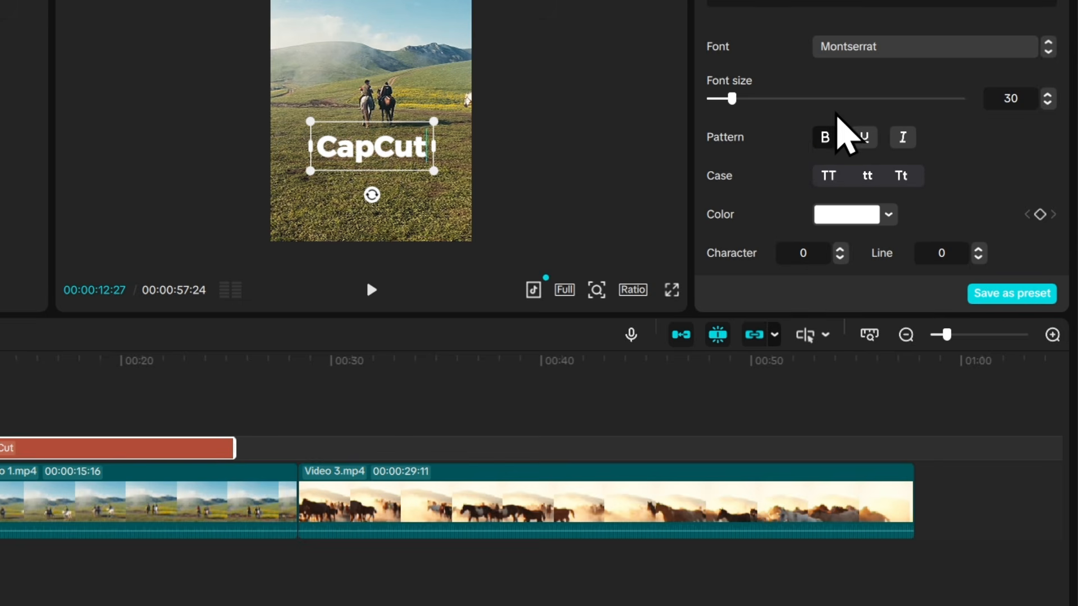
Try the first two outlined preset styles on the text and reset it to no preset style.
scroll(775, 134, "down", 5)
scroll(775, 146, "up", 4)
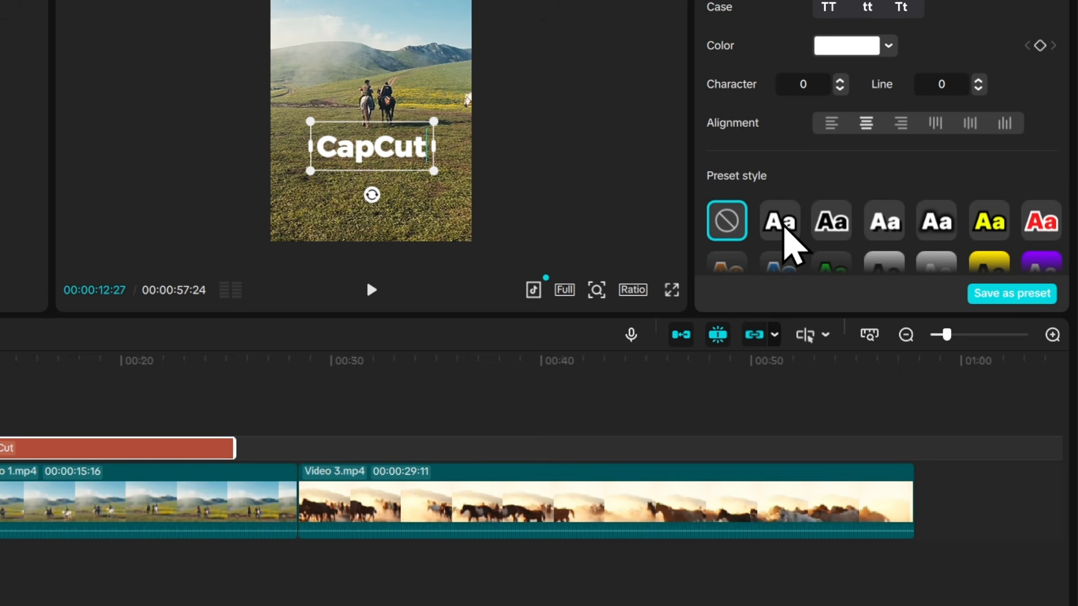
left_click(784, 228)
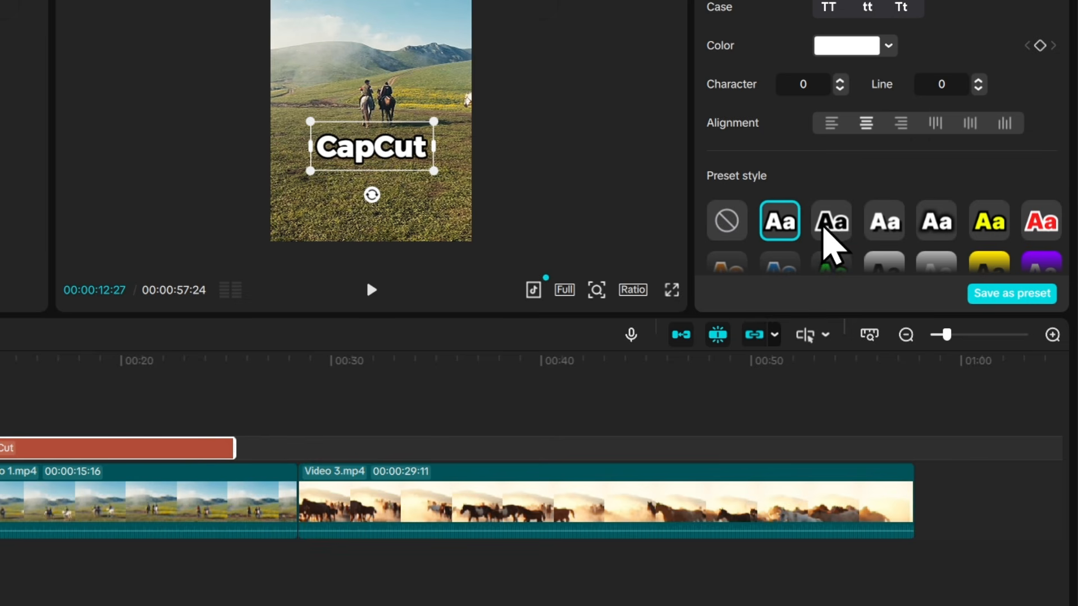
left_click(829, 225)
left_click(789, 230)
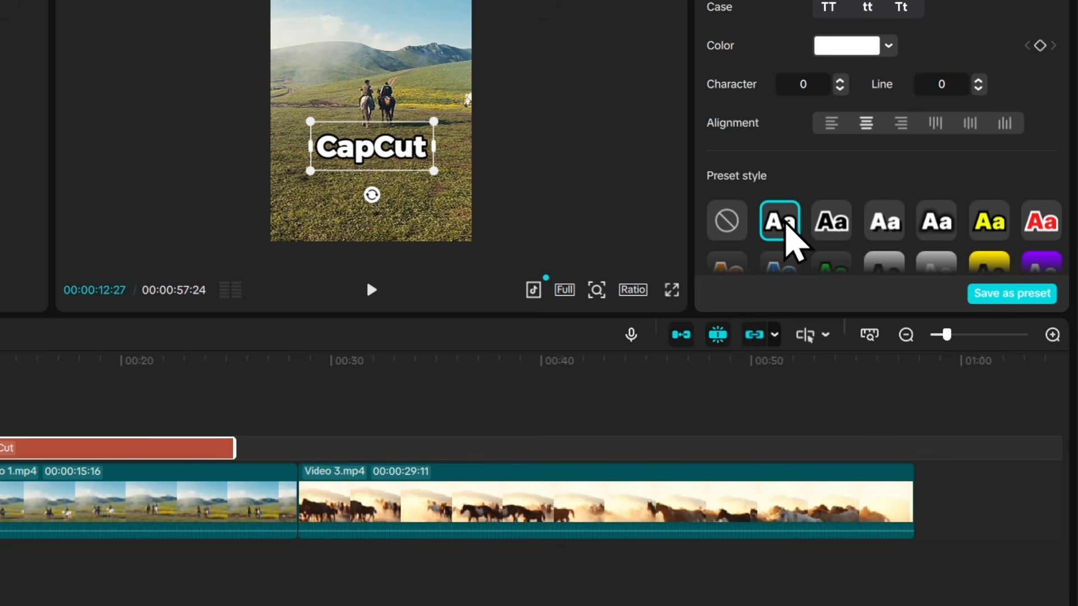
left_click(727, 221)
Try a black shadow on the text with different blurriness amounts, and turn the shadow off again.
scroll(765, 204, "down", 5)
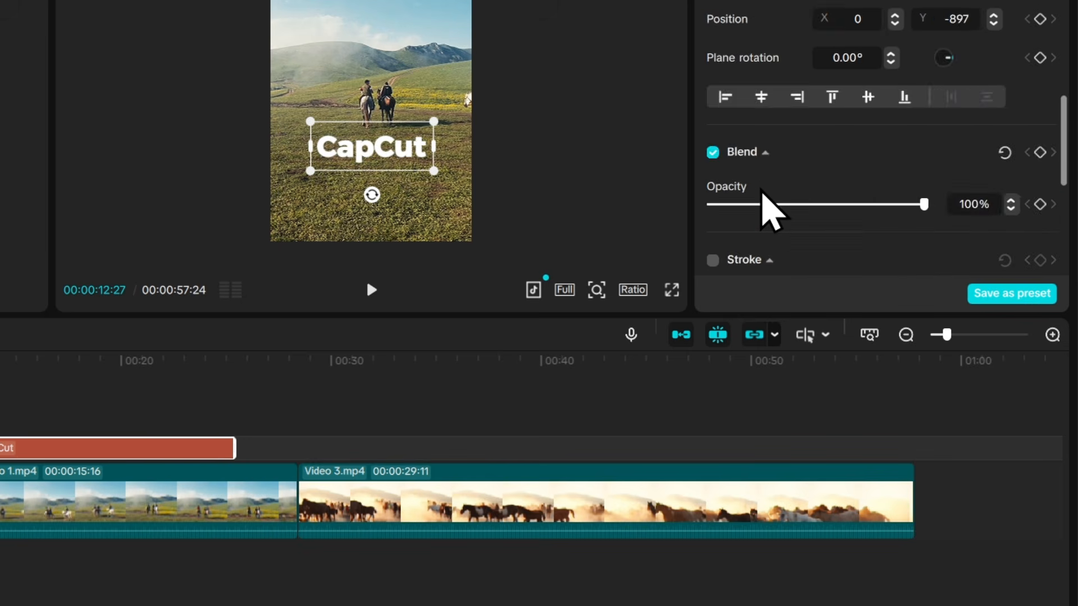
scroll(763, 191, "down", 5)
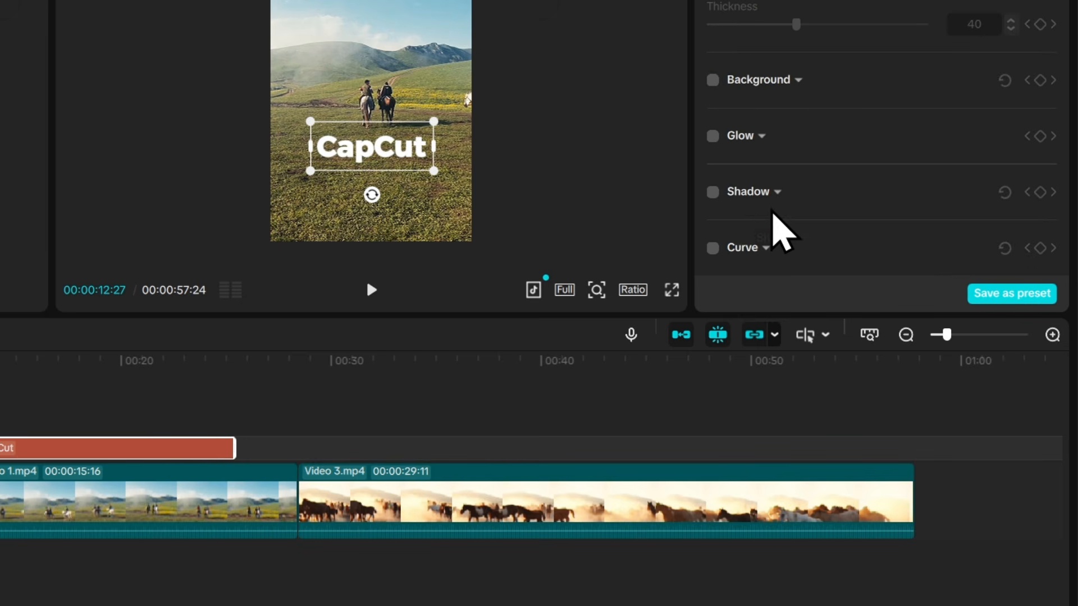
left_click(712, 192)
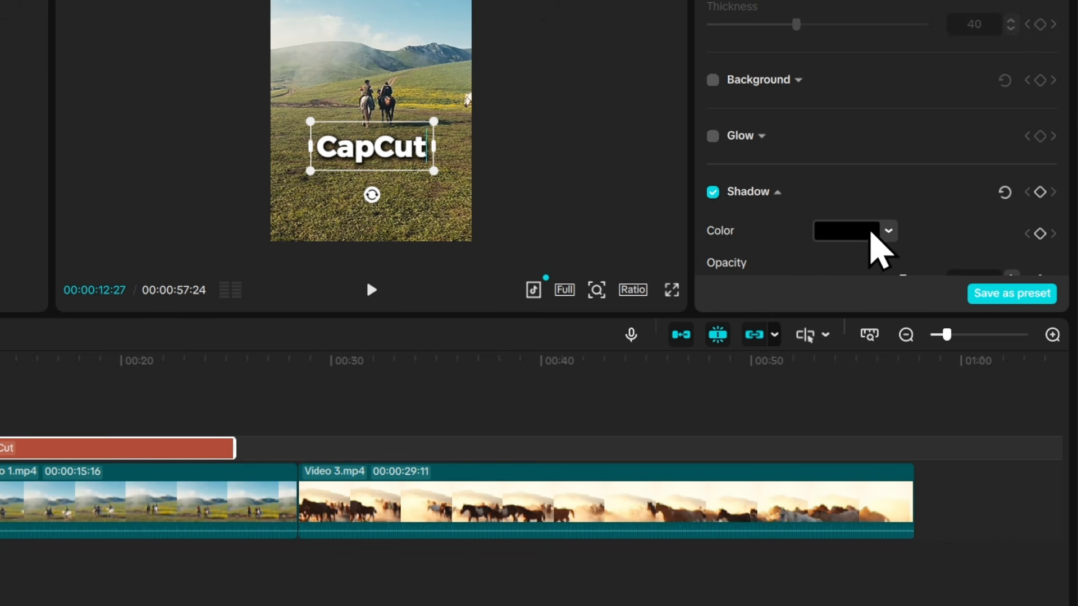
scroll(747, 179, "down", 3)
left_click_drag(749, 136, 827, 140)
left_click_drag(828, 140, 753, 149)
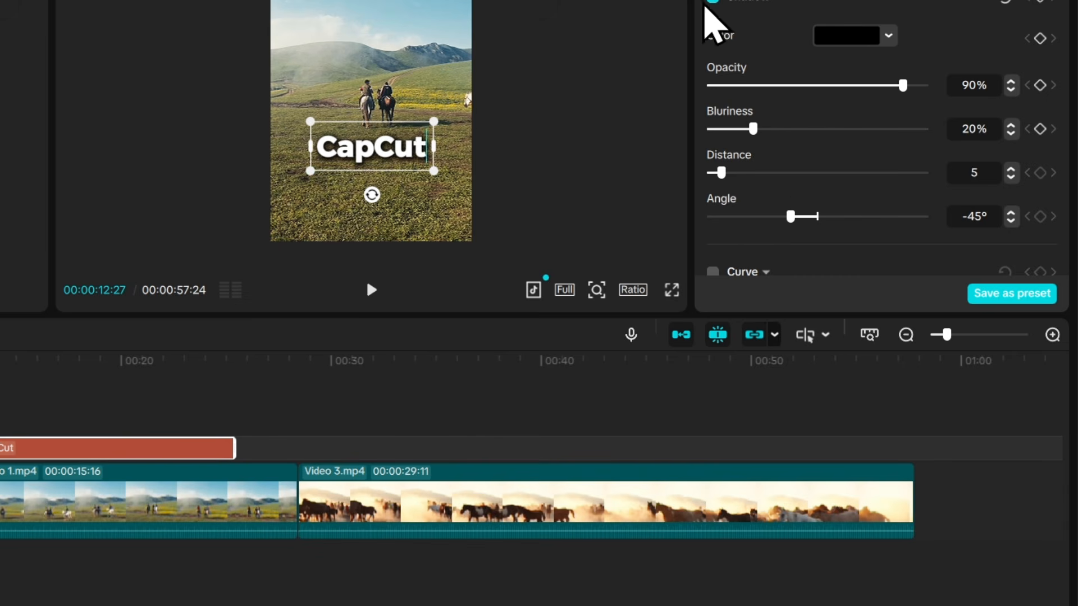
left_click(712, 0)
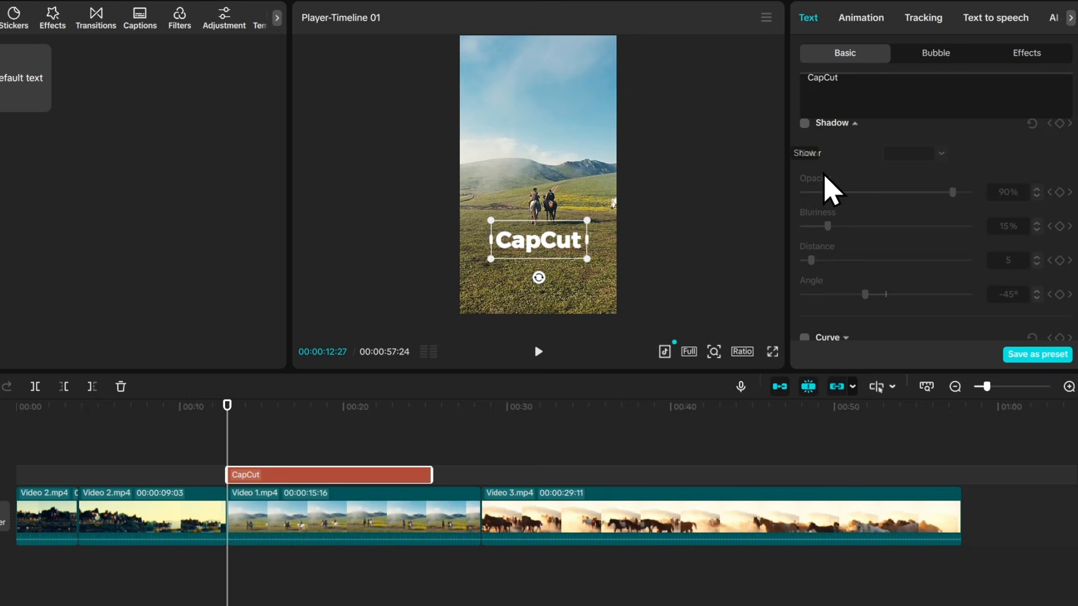
Look through the In, Out and Loop animations available for the text, ending on the In animations.
scroll(842, 260, "up", 10)
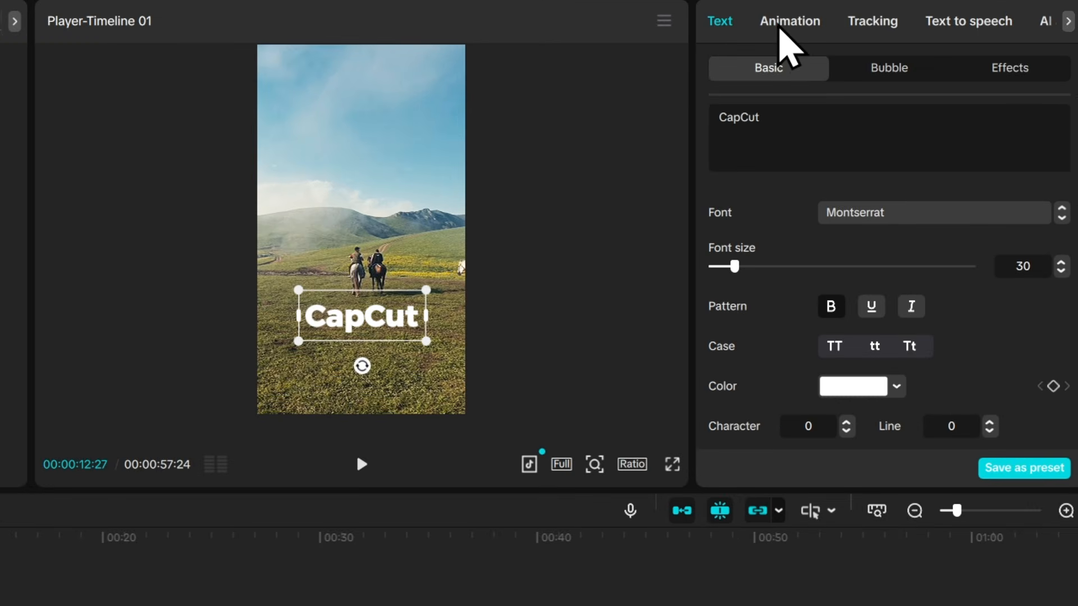
left_click(779, 28)
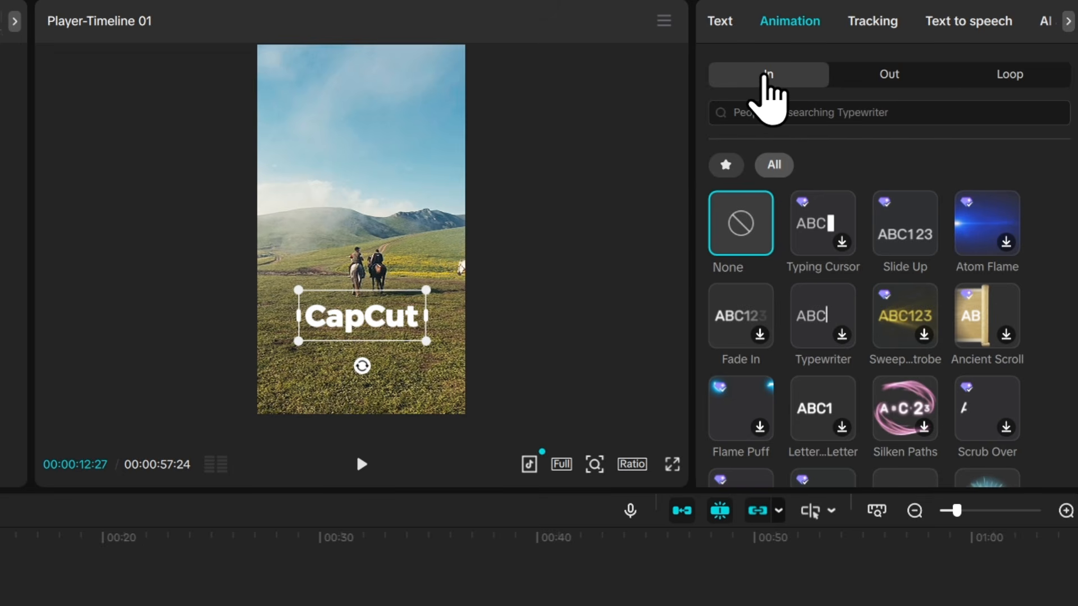
left_click(893, 78)
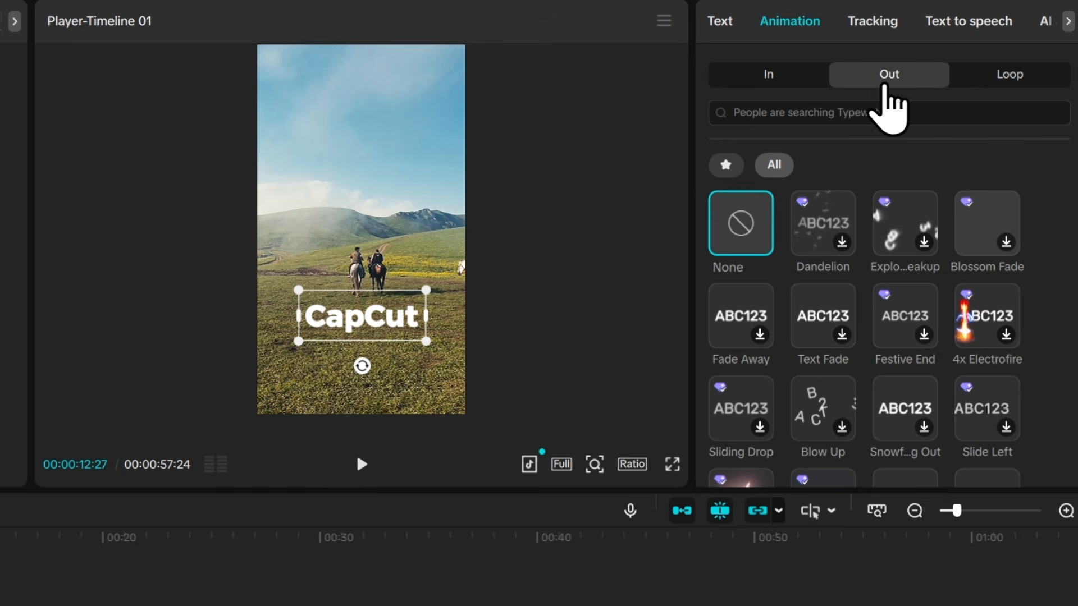
left_click(1010, 72)
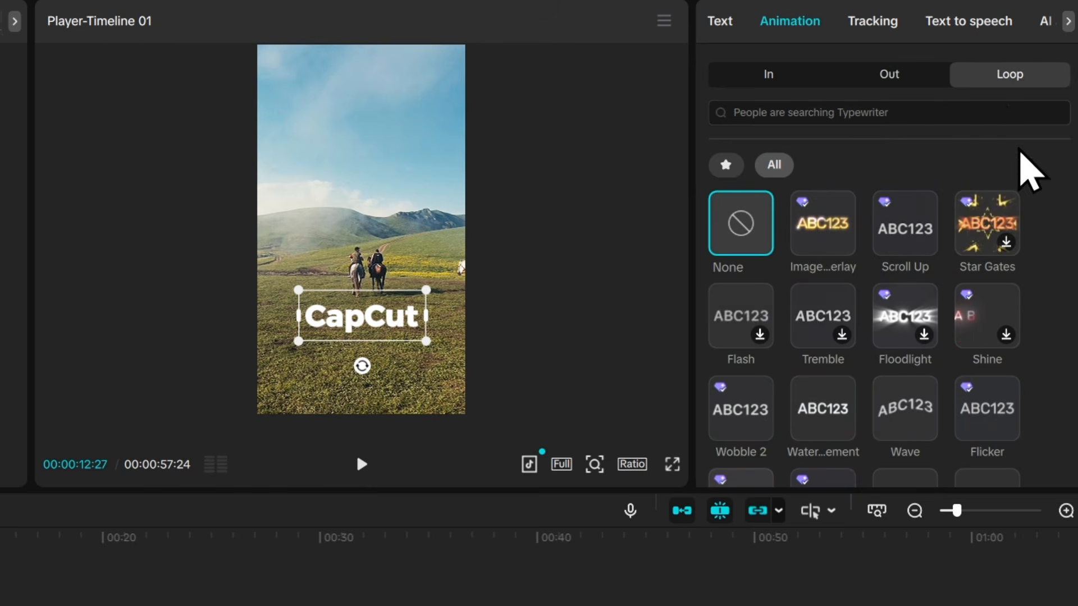
left_click(768, 79)
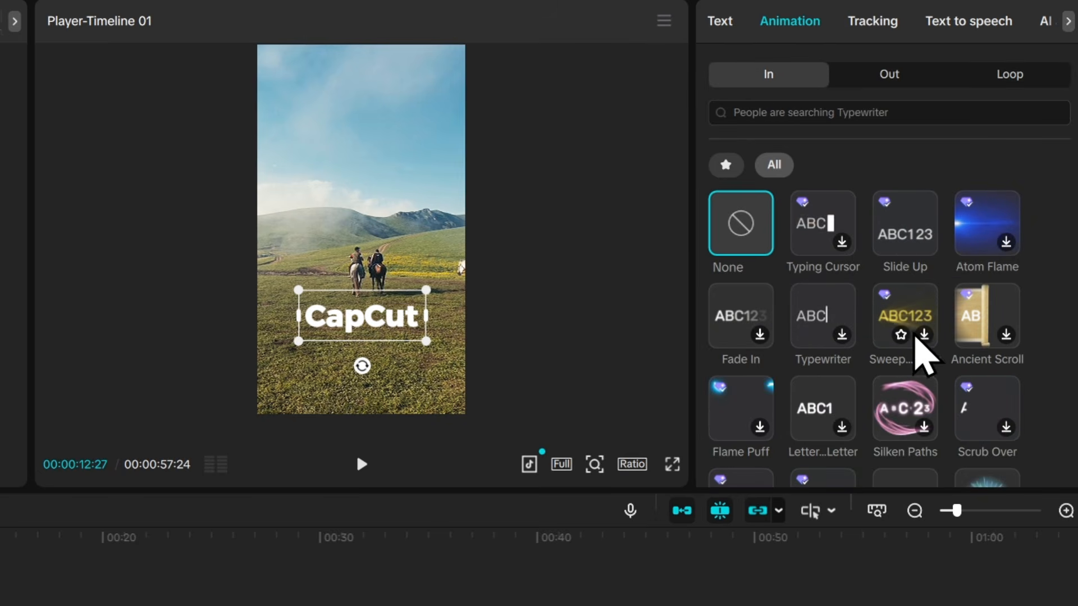
scroll(875, 337, "down", 3)
scroll(884, 360, "up", 3)
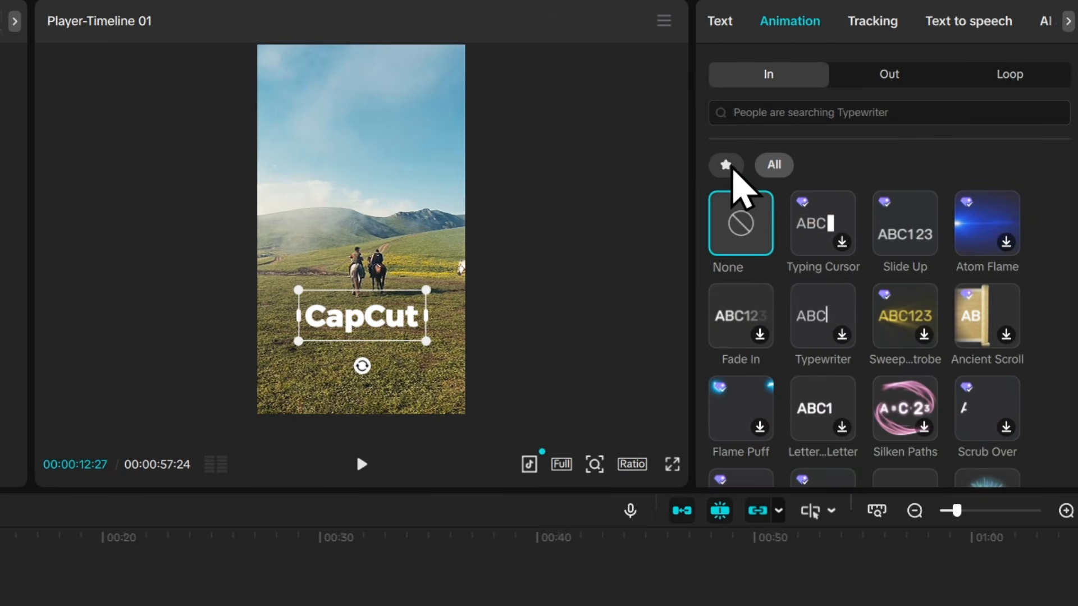
Apply the Fade In animation from the favorites to the text and play it from 00:00:12:27.
left_click(726, 164)
left_click(905, 320)
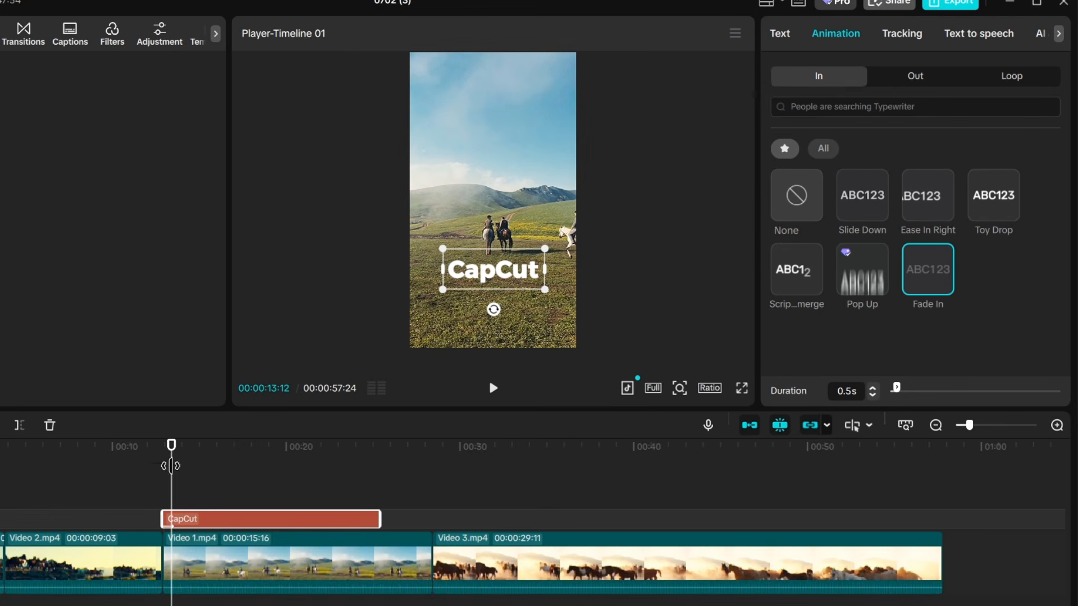
left_click_drag(171, 446, 163, 446)
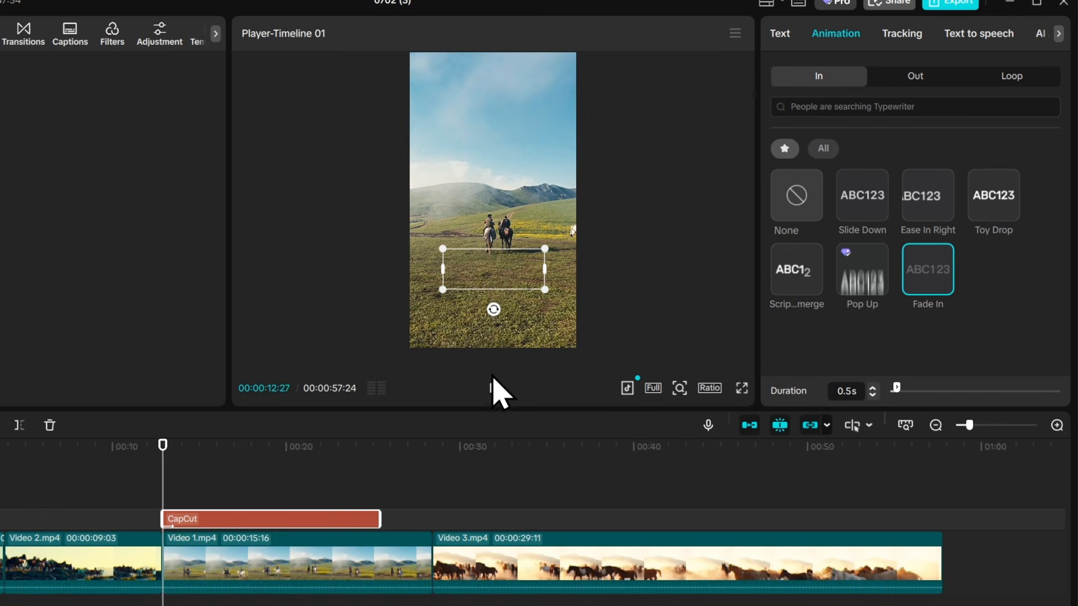
left_click(493, 390)
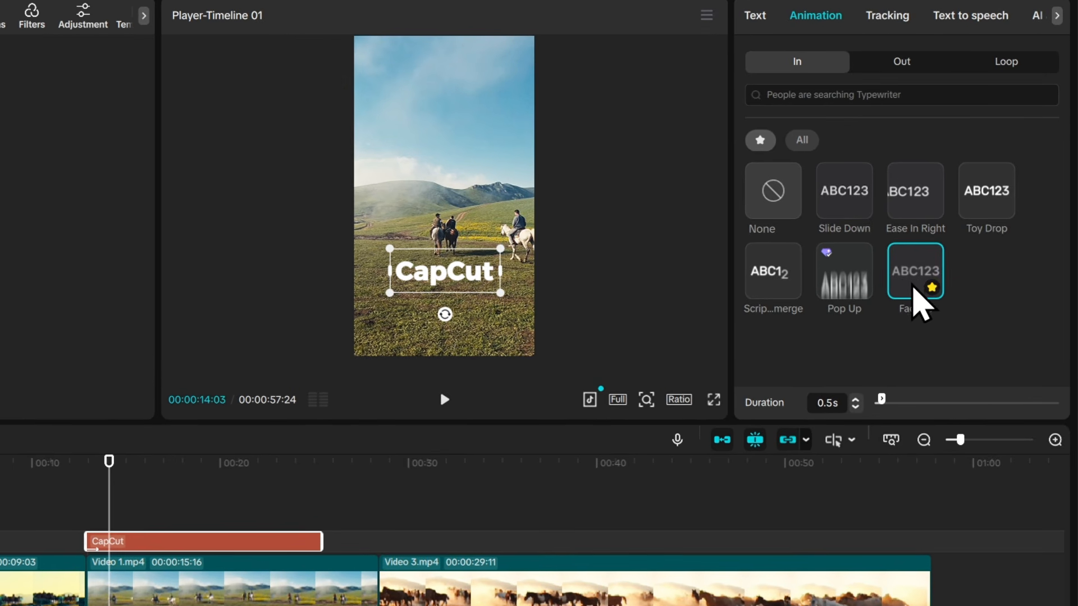
Change the text's In animation to Ease In Right and play it from 00:00:12:17, just before Video 1.
left_click(907, 216)
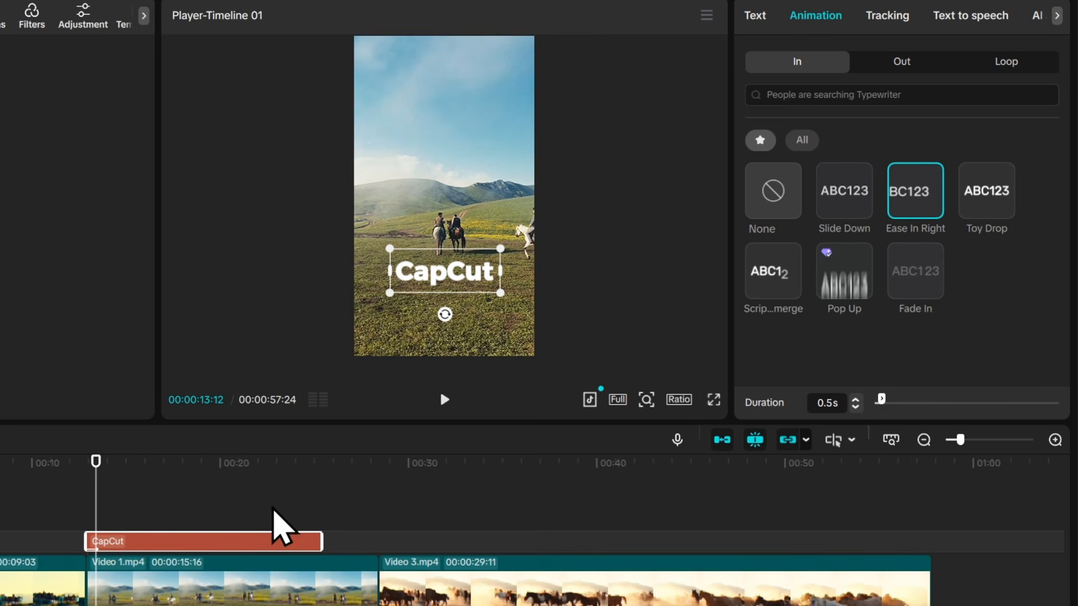
left_click_drag(96, 464, 80, 474)
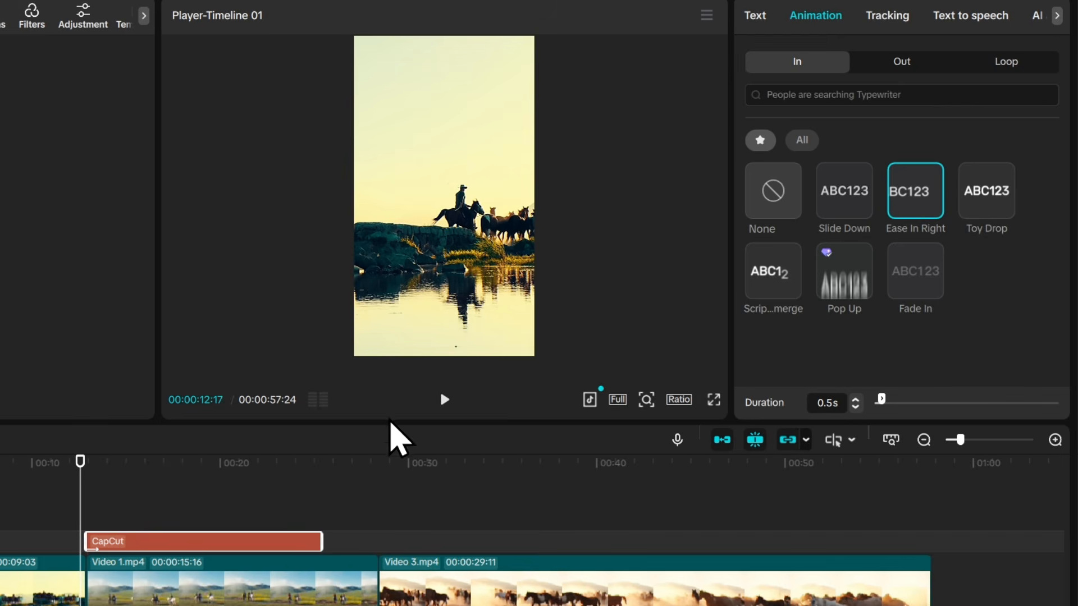
left_click(444, 399)
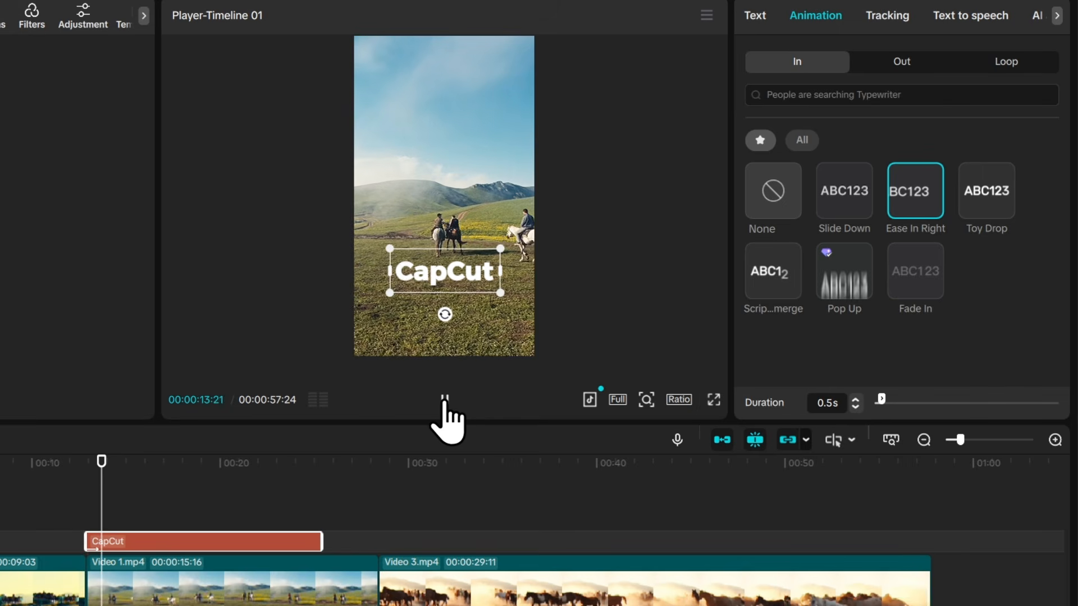
Stop playback, try several durations for the text's Ease In Right animation, and set its duration to 0.8 s.
left_click(444, 399)
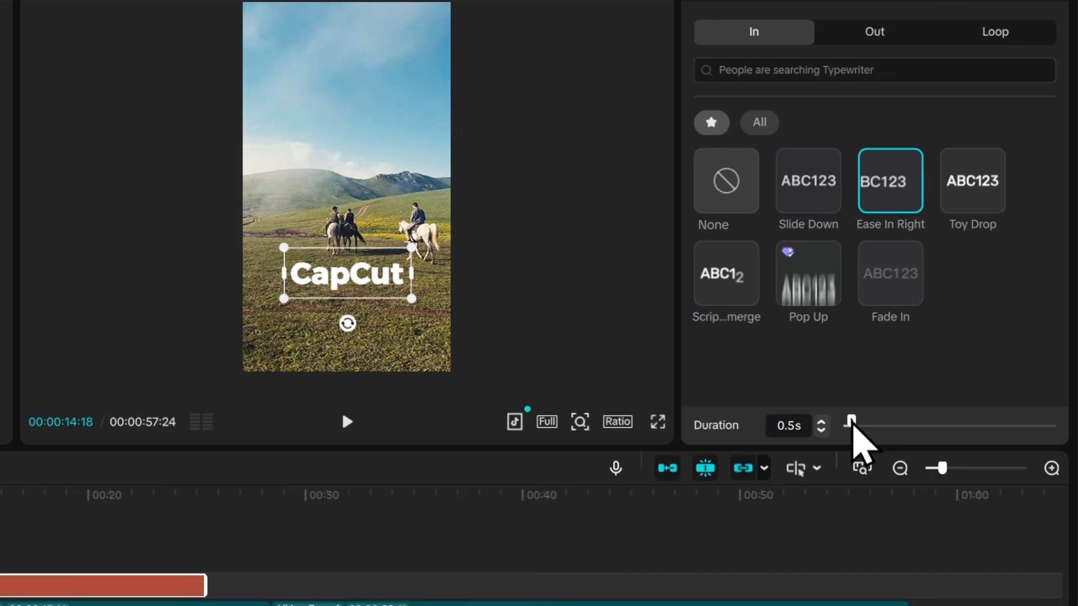
left_click_drag(851, 424, 871, 434)
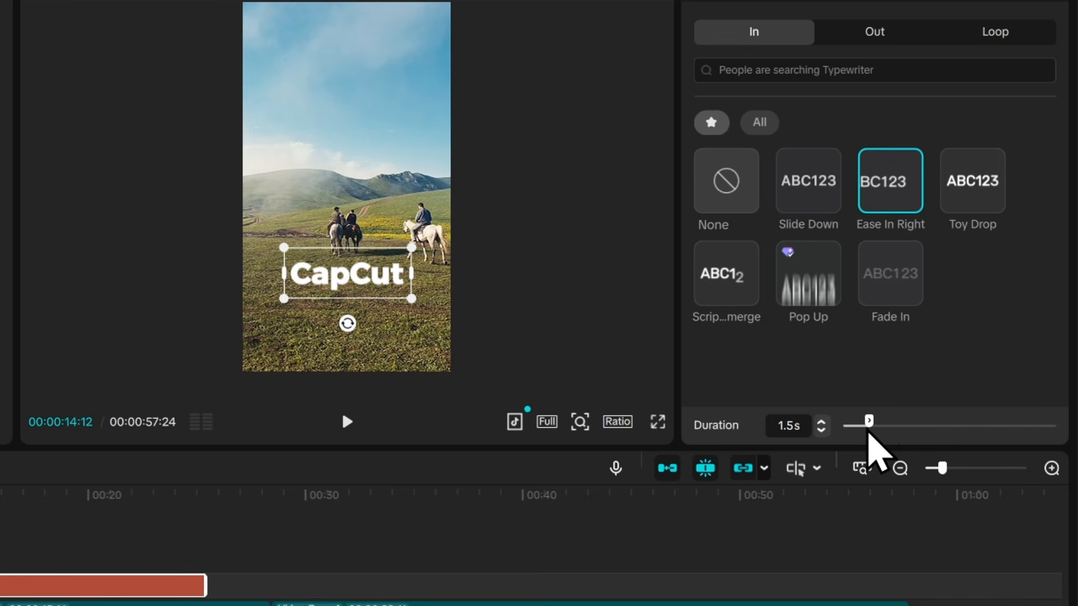
left_click_drag(870, 422, 884, 424)
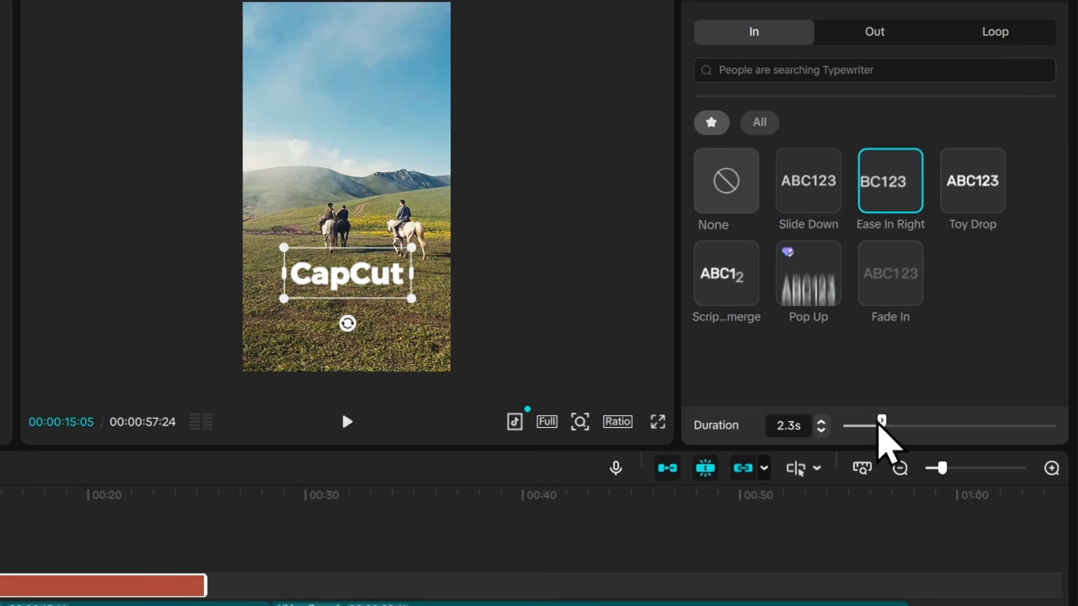
left_click_drag(881, 421, 851, 423)
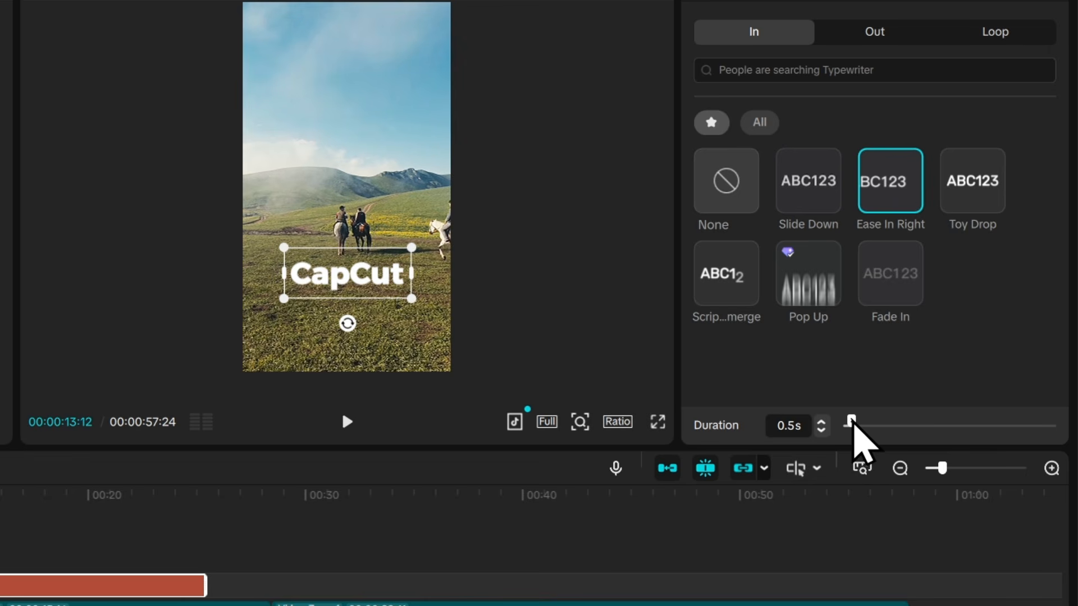
left_click(850, 426)
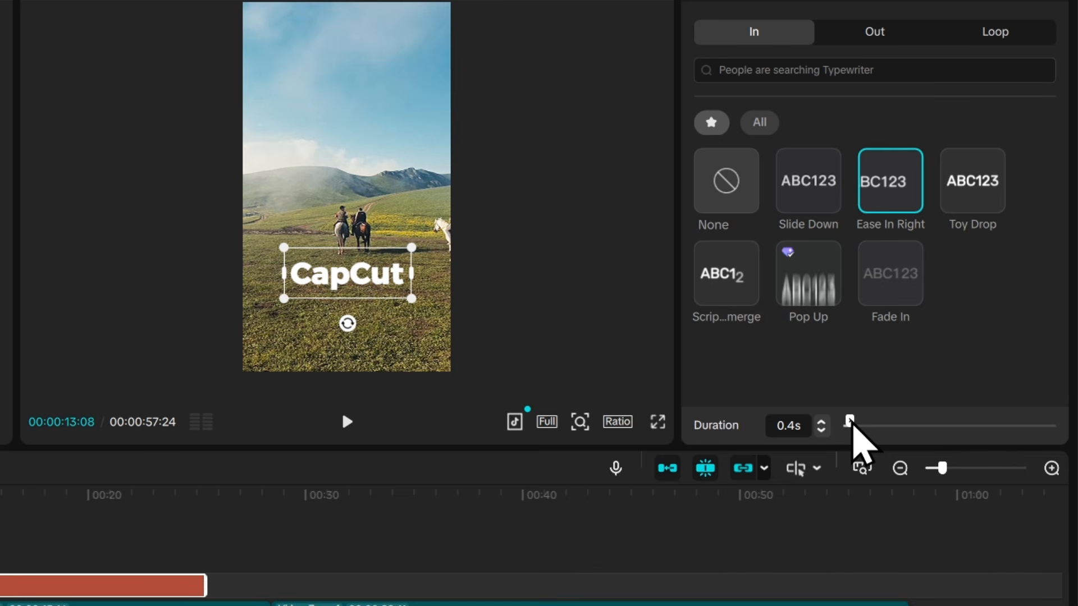
left_click_drag(851, 423, 858, 425)
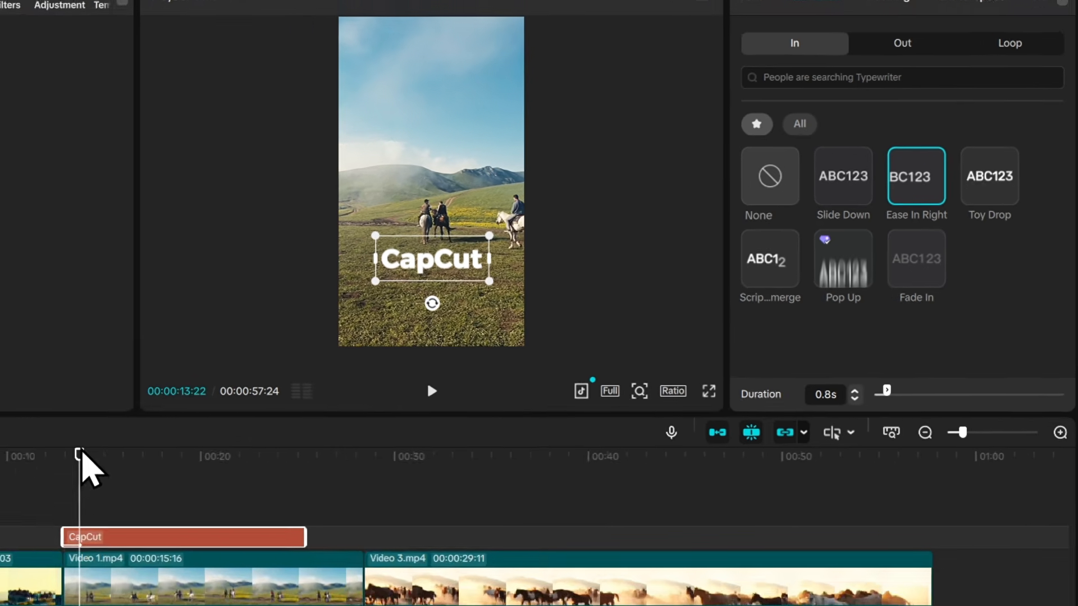
Play the text's entrance from 00:00:12:14, just before Video 1, and stop once the text is in place.
left_click_drag(80, 454, 55, 456)
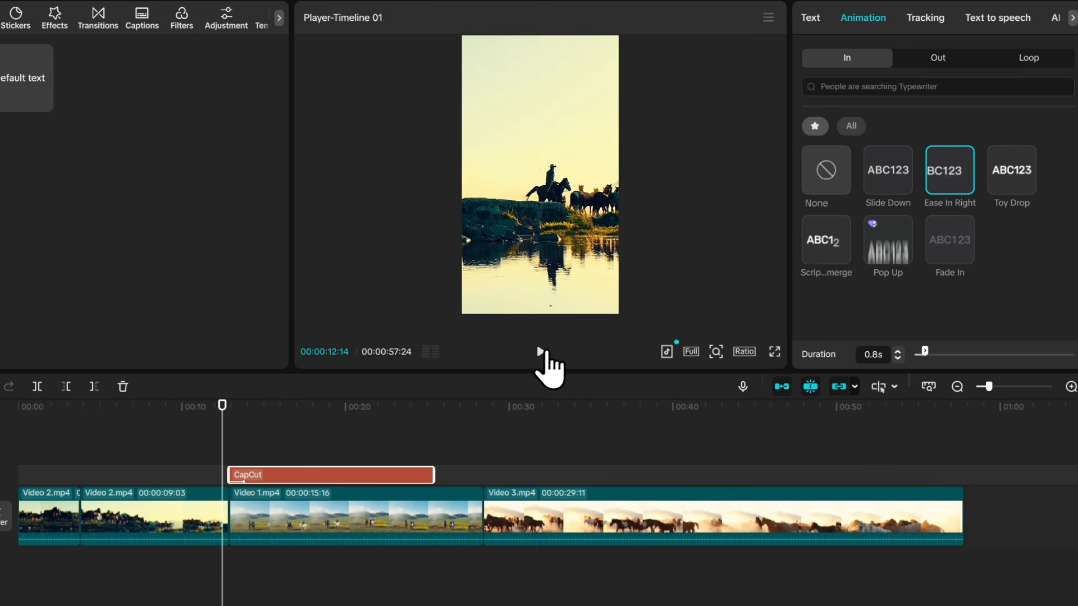
left_click(540, 352)
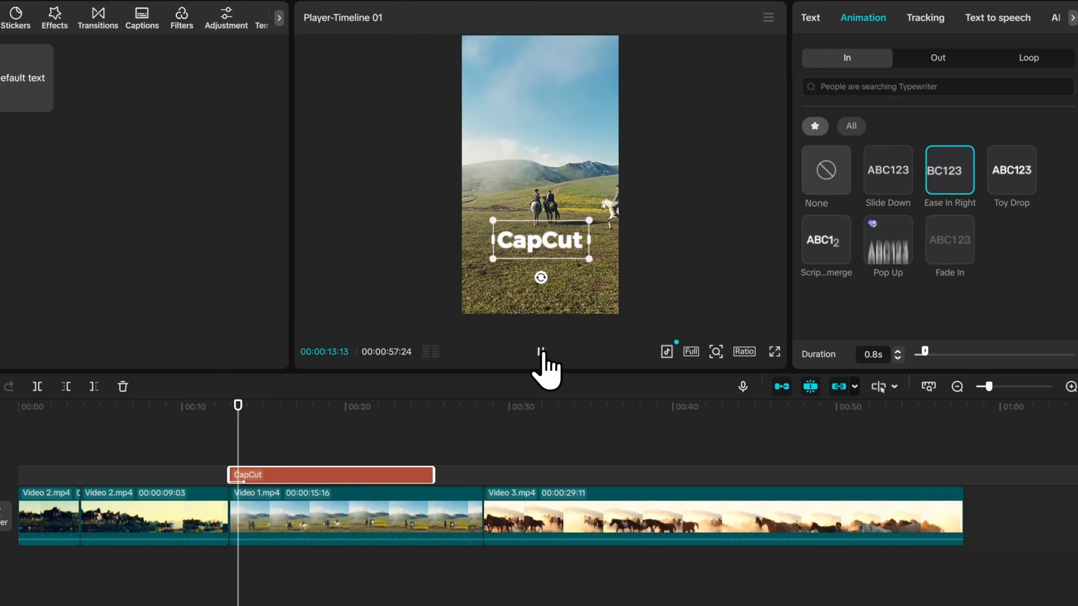
left_click(541, 353)
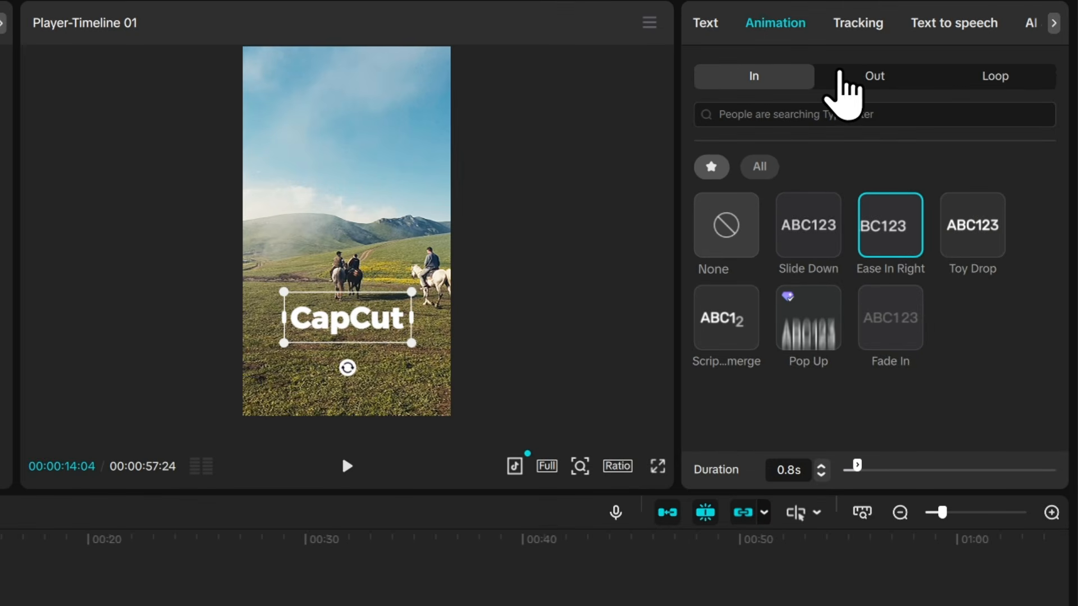
Search the Out animations for "fade out", apply Fade Out to the text, and set its duration to 0.8 s.
left_click(850, 77)
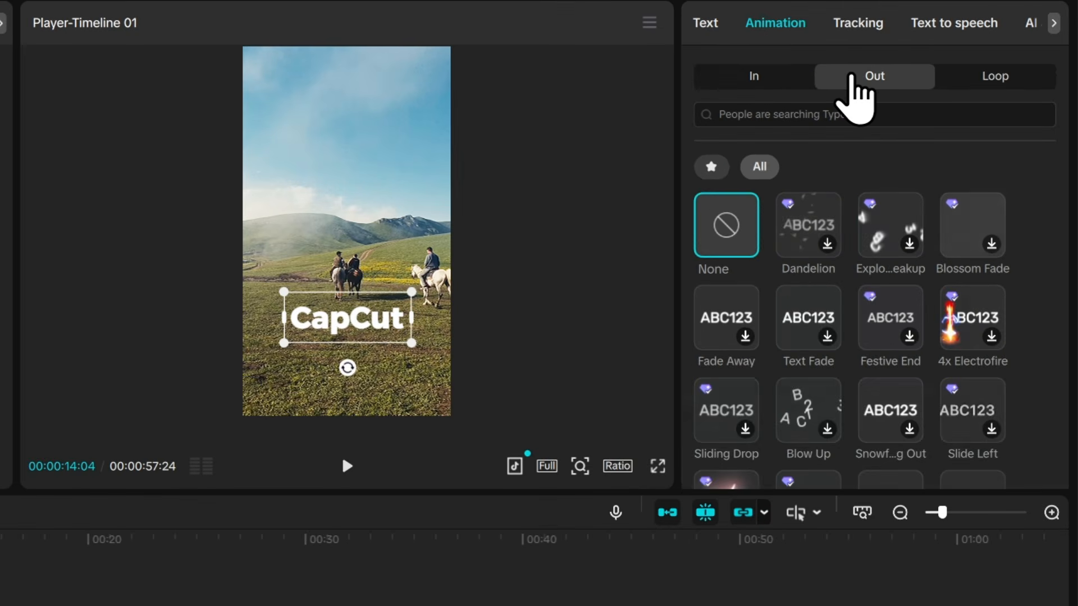
scroll(876, 371, "down", 5)
scroll(876, 415, "up", 5)
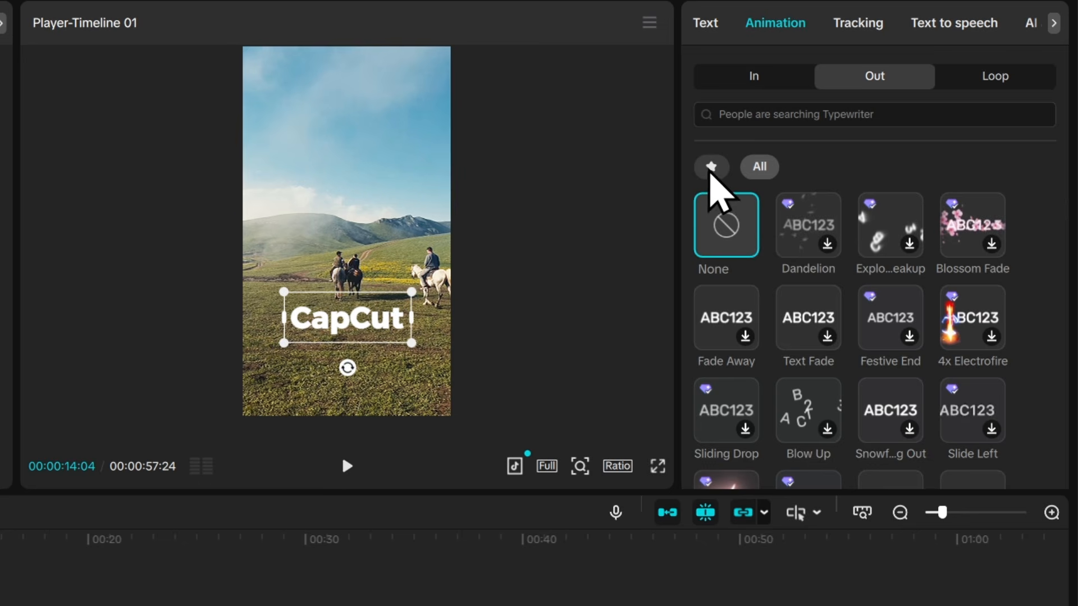
left_click(710, 170)
left_click(764, 167)
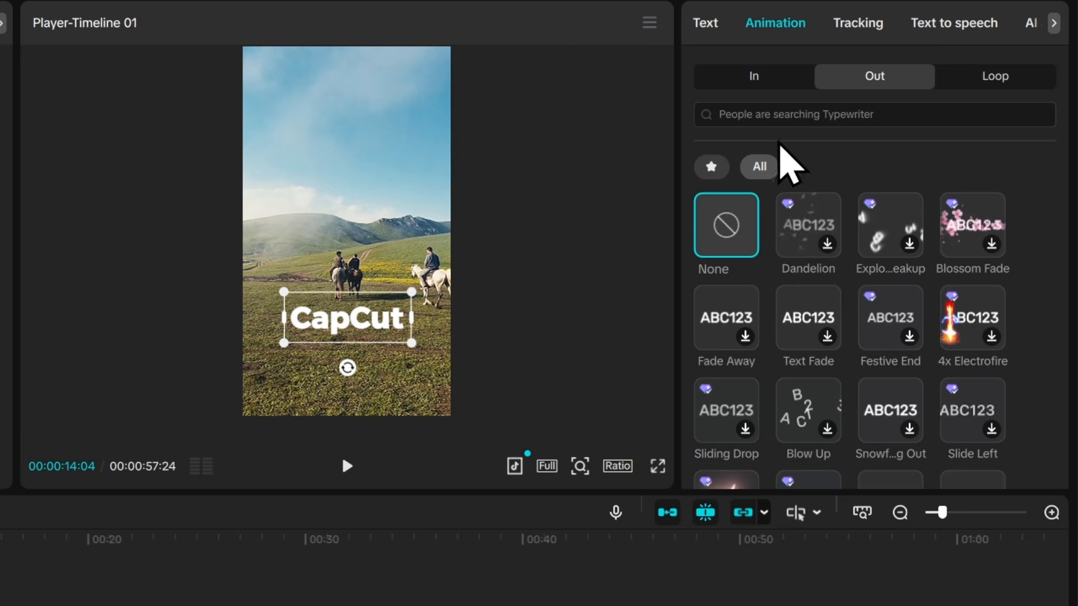
left_click(786, 115)
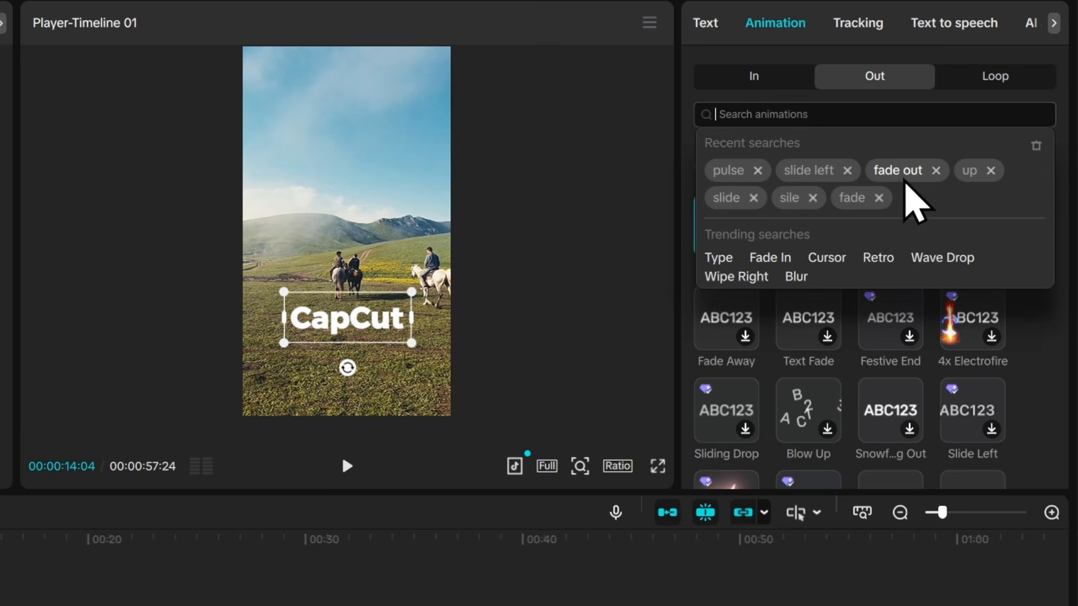
left_click(899, 170)
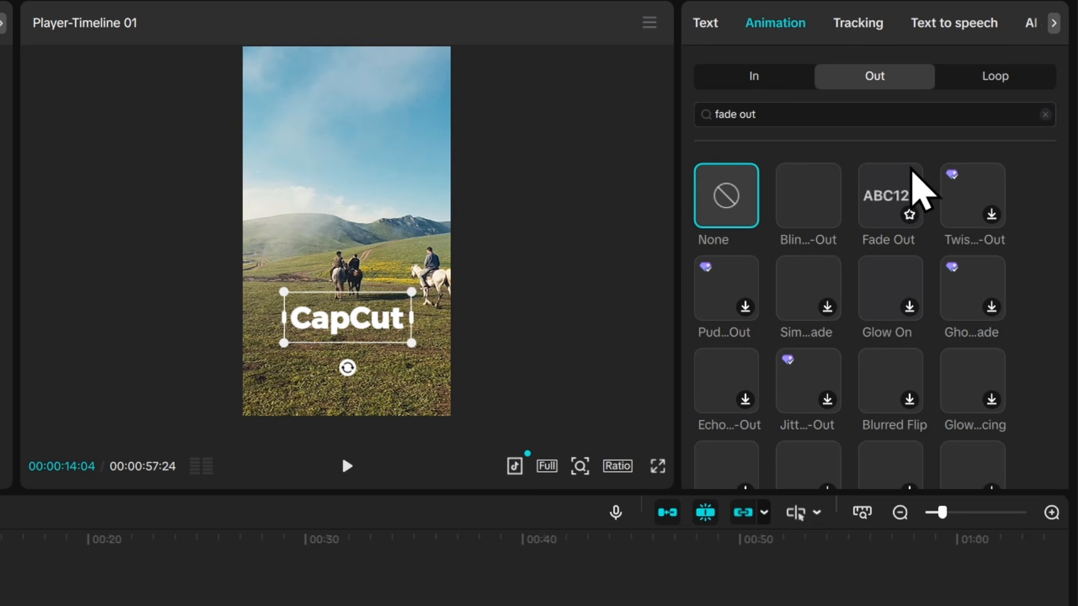
left_click(887, 206)
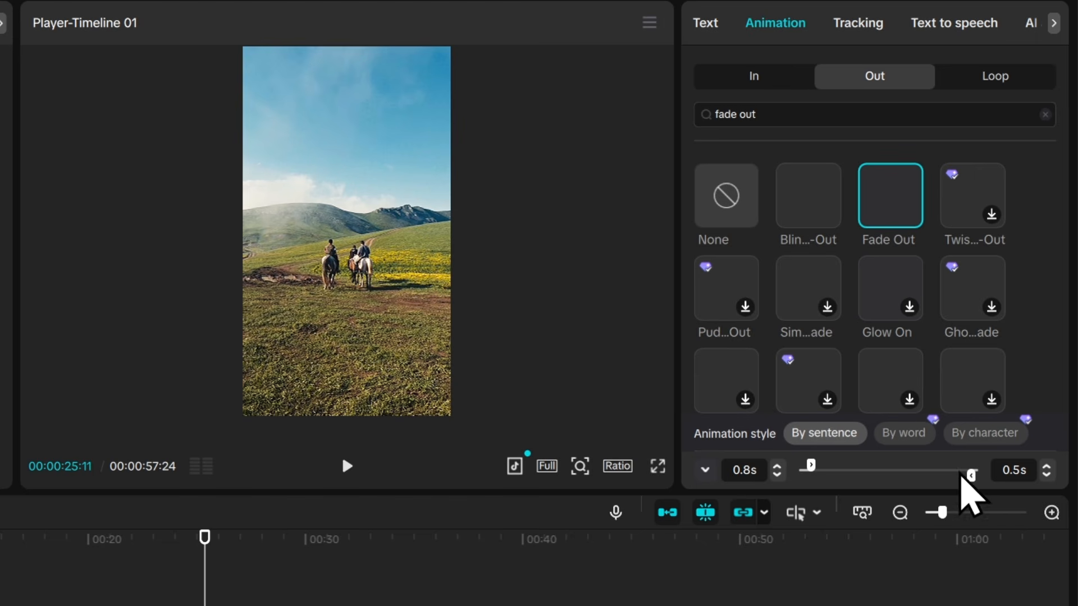
left_click_drag(971, 476, 966, 476)
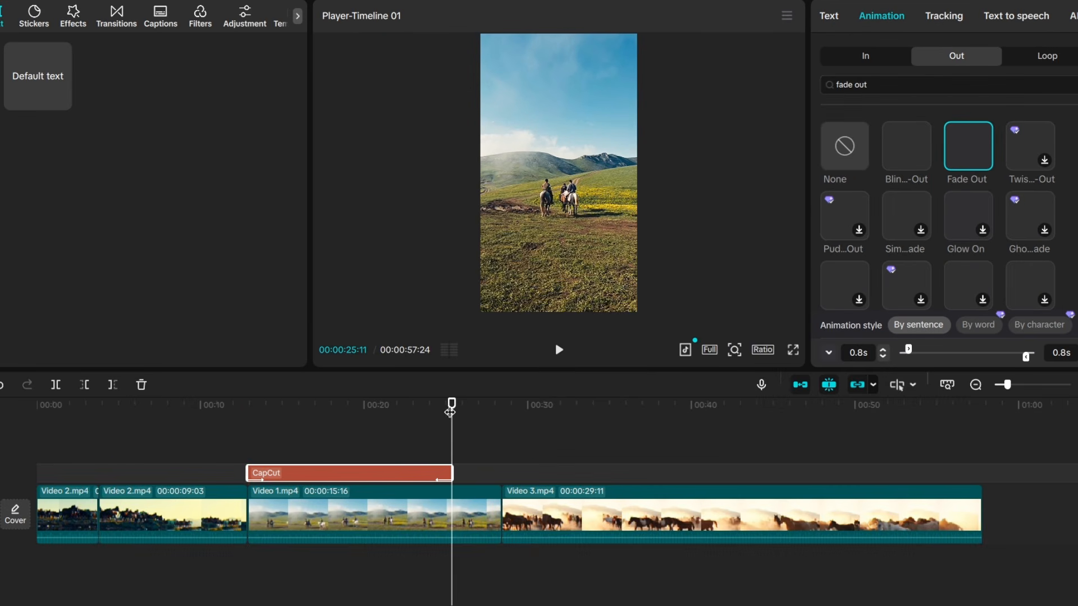
Play the end of the text from 00:00:24:04 and stop after the text has faded out.
left_click_drag(450, 413, 432, 414)
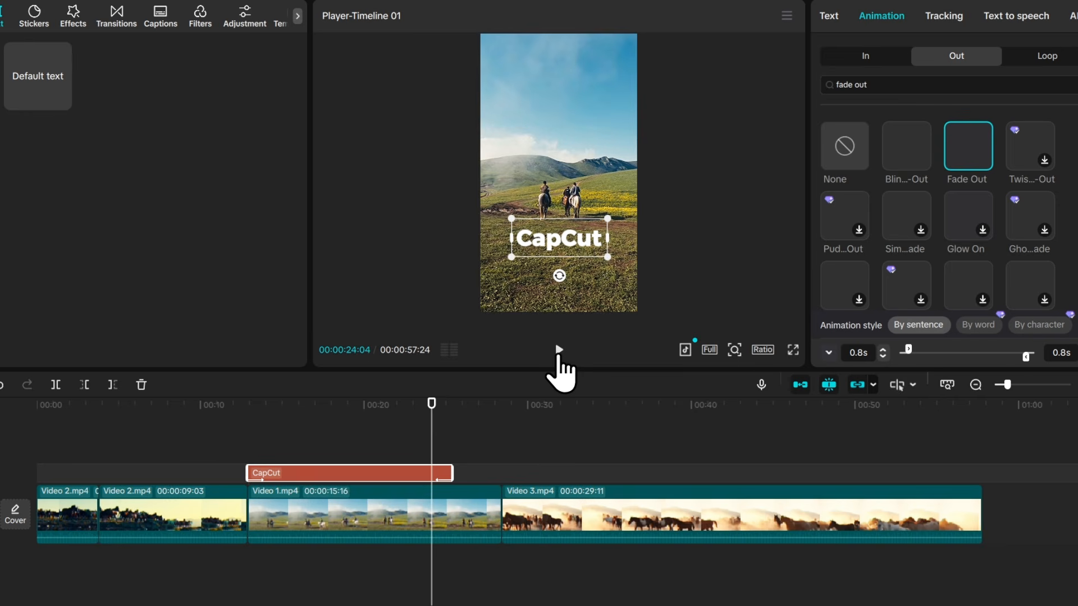
left_click(558, 354)
left_click(558, 353)
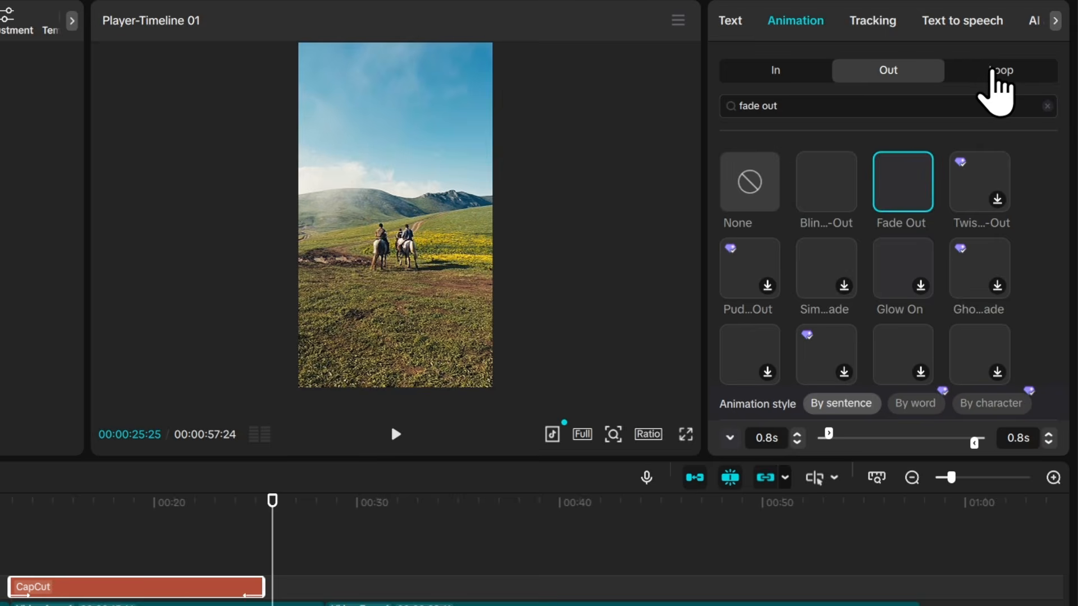
Look through the Loop animations and favorites, search for "pulse", and apply the Pulse loop animation to the text.
left_click(992, 70)
scroll(899, 279, "down", 2)
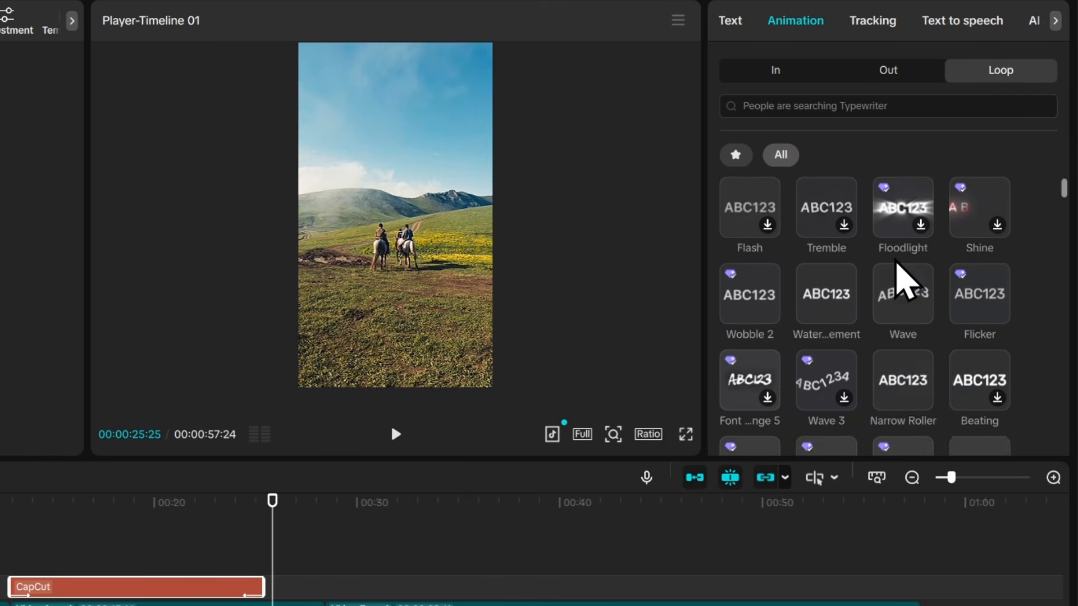
scroll(889, 308, "up", 2)
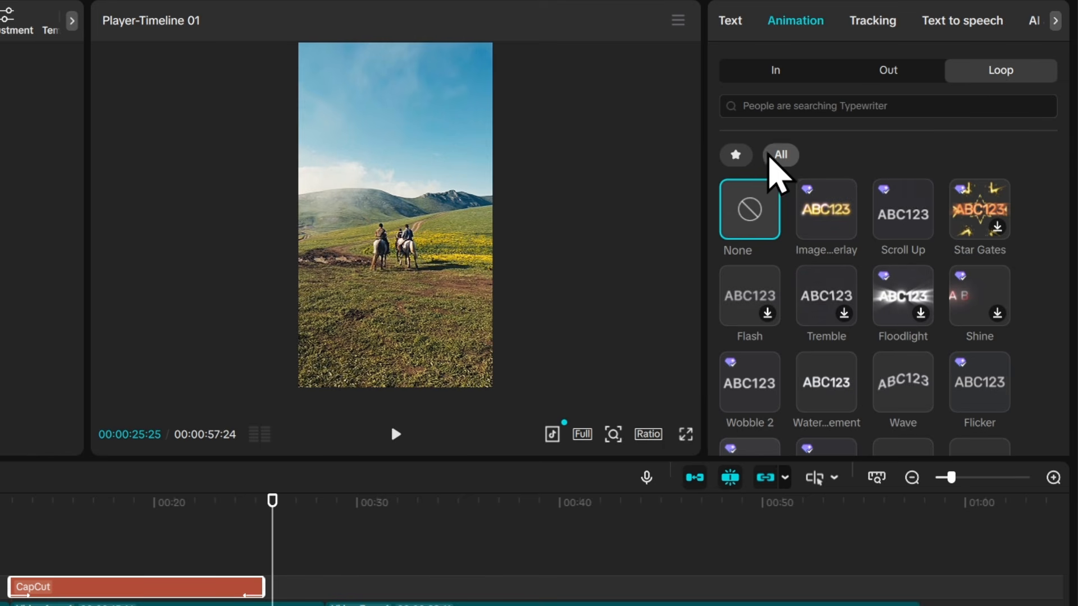
left_click(742, 160)
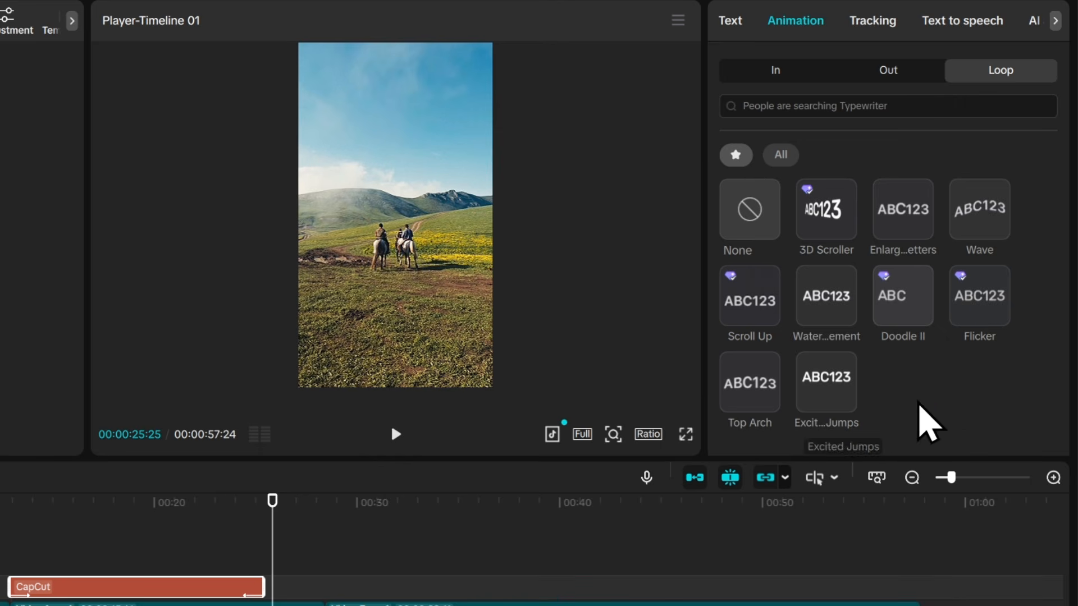
left_click(786, 149)
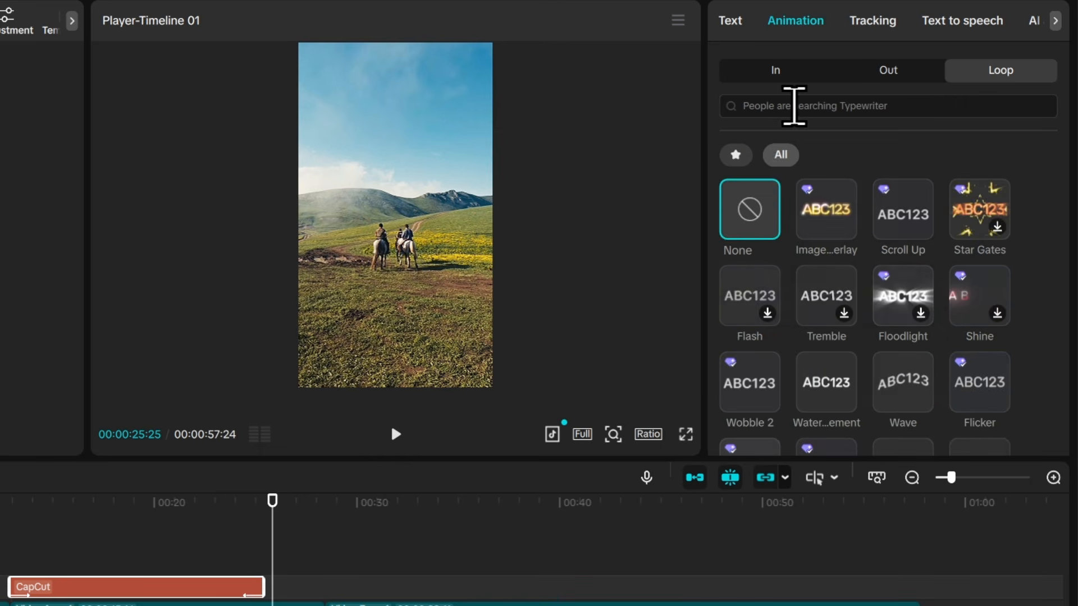
left_click(794, 107)
left_click(756, 157)
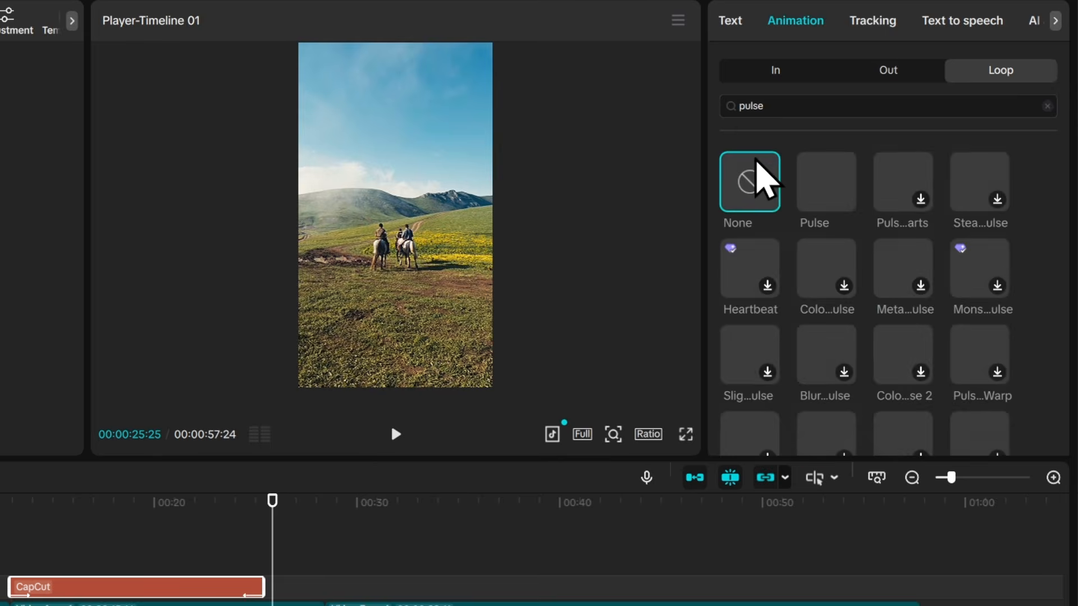
left_click(825, 184)
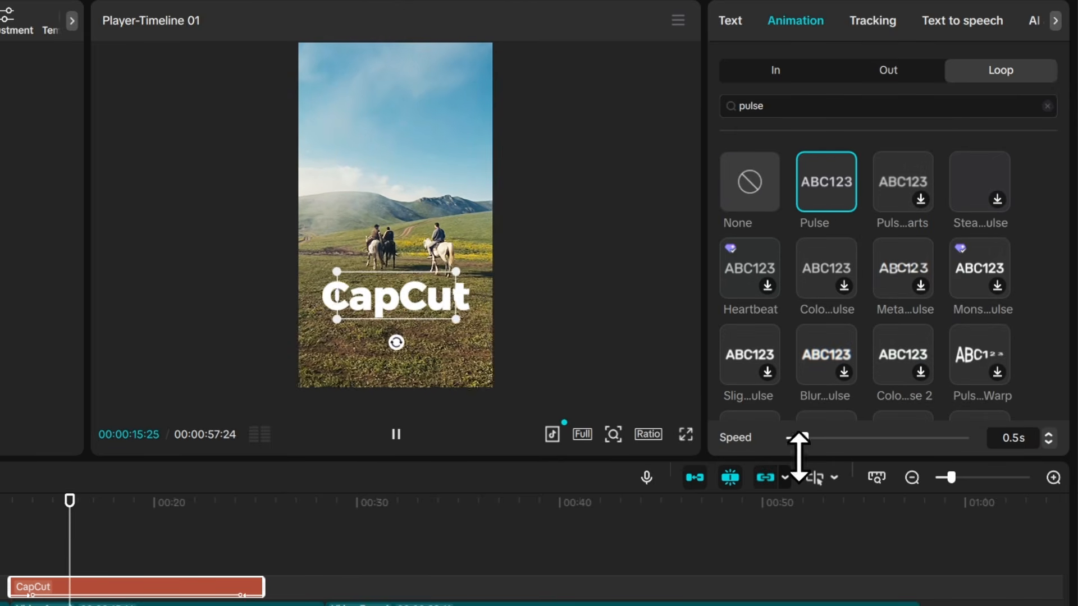
Try the Pulse animation at a speed of 1.5 s, stop playback, and remove the loop animation from the text.
left_click_drag(802, 438, 808, 439)
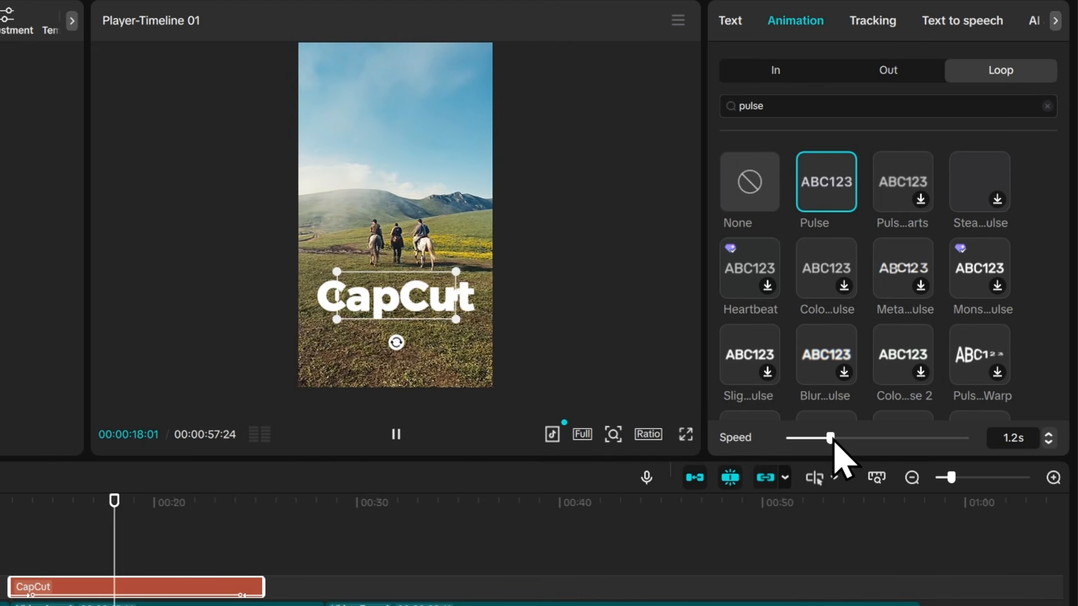
left_click_drag(830, 439, 844, 441)
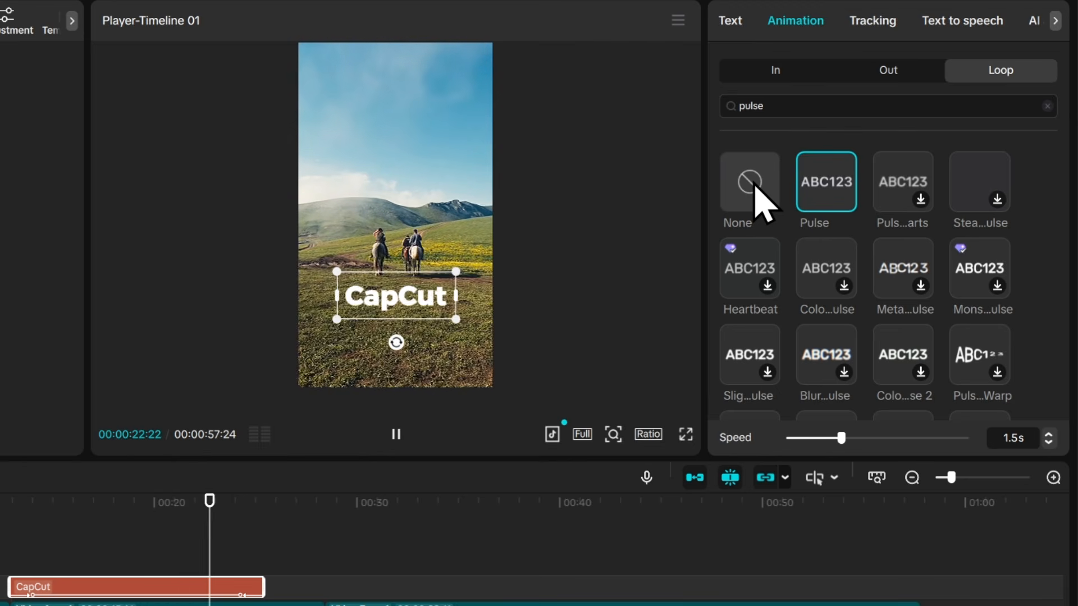
key("space")
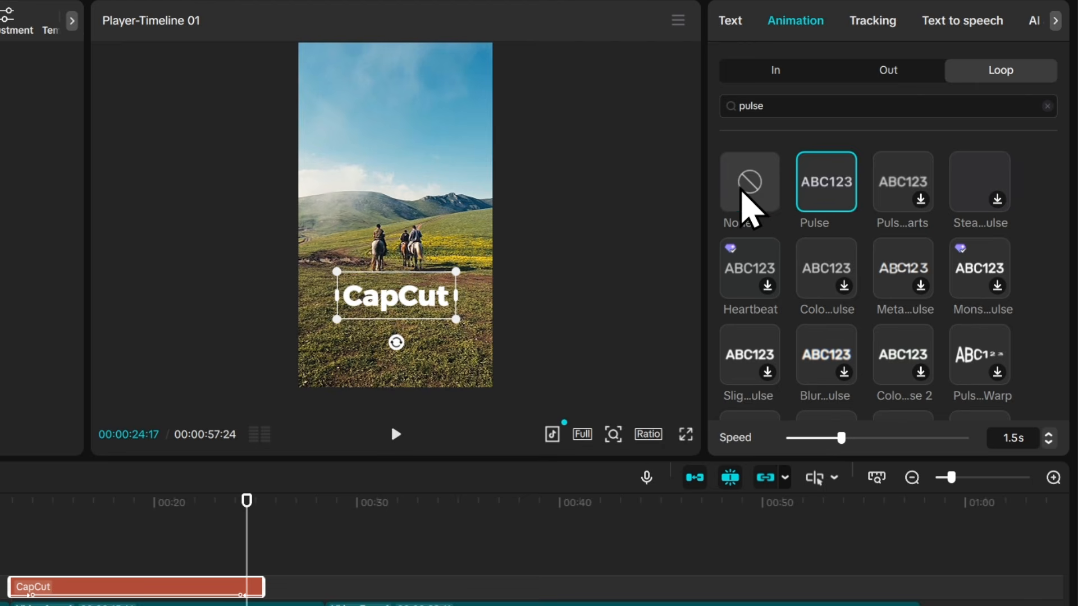
left_click(746, 194)
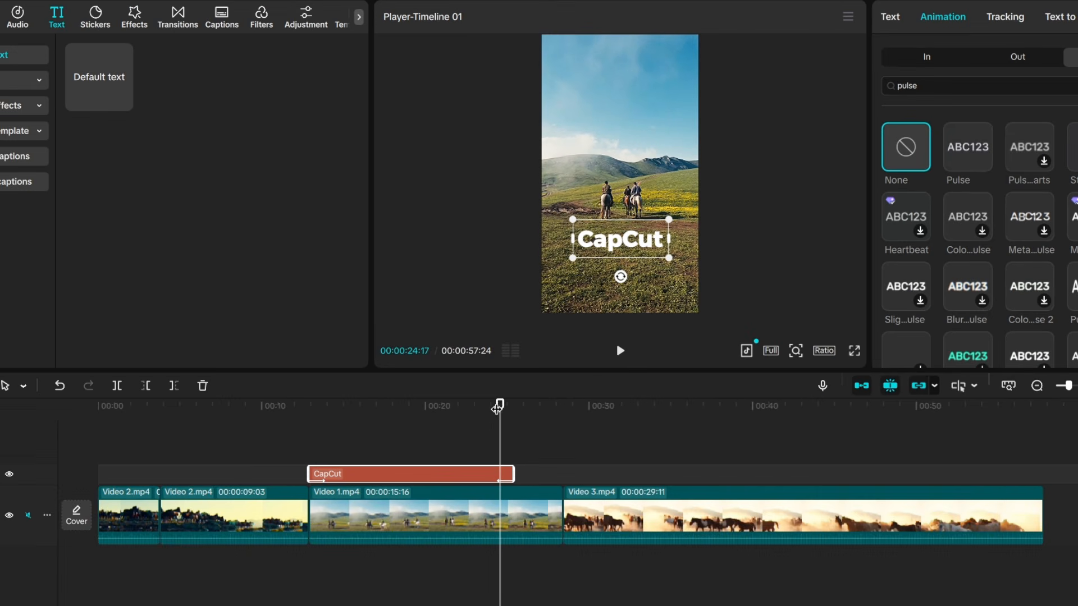
Play the animated text from just before the start of Video 1 and stop partway through the text clip.
left_click_drag(498, 408, 309, 408)
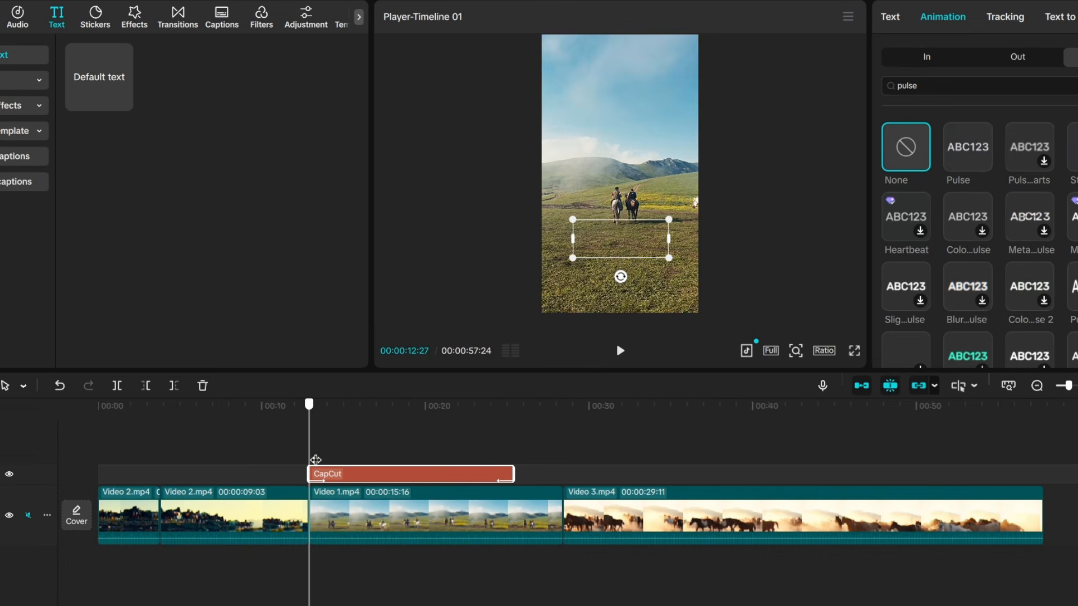
left_click_drag(315, 460, 316, 460)
left_click_drag(313, 407, 295, 407)
key("space")
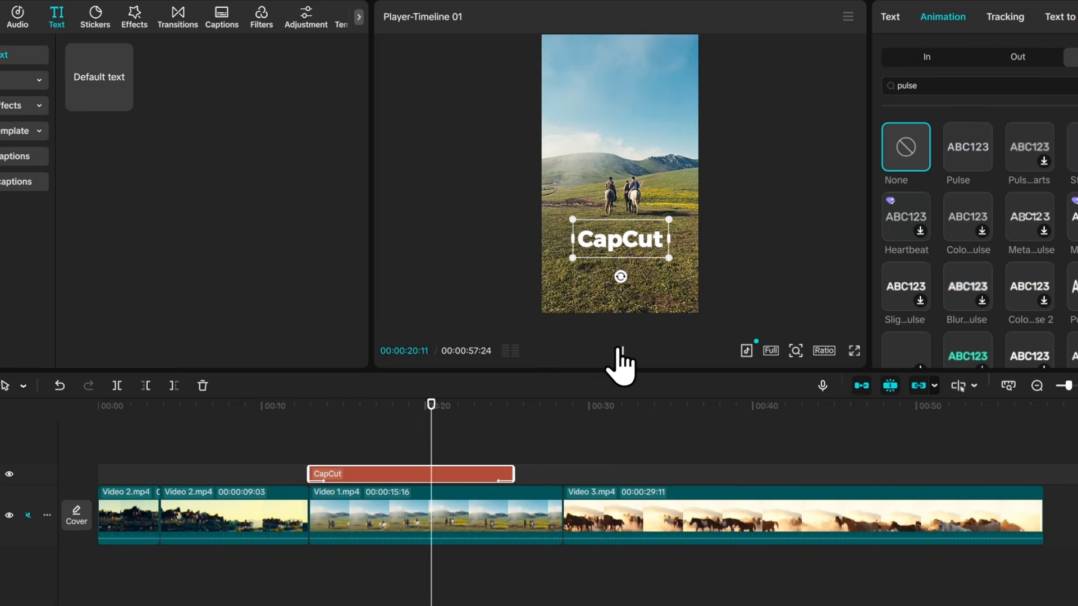
left_click(620, 352)
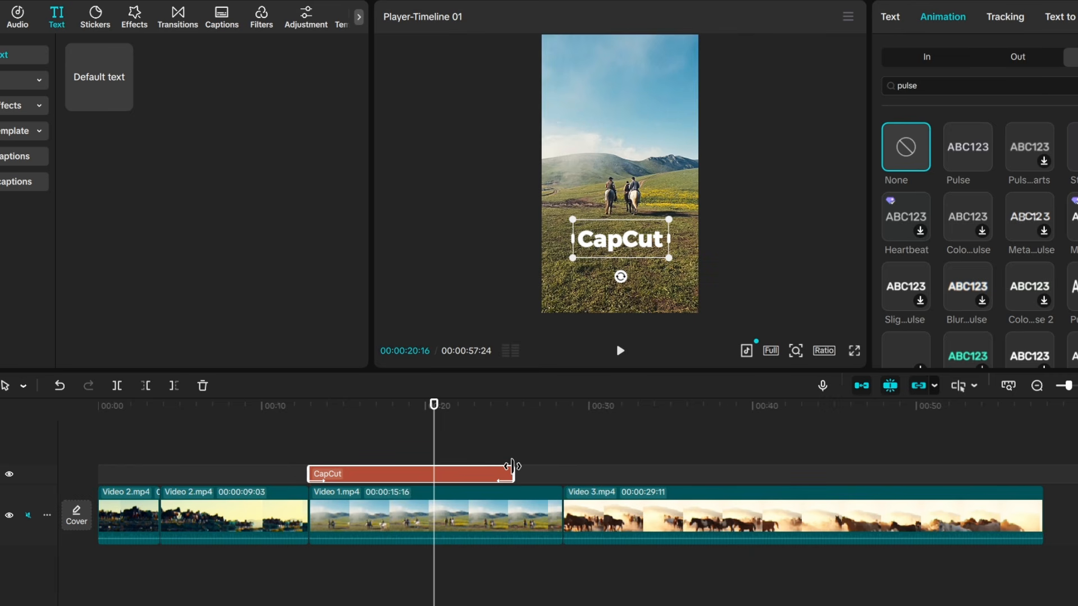
Shorten the CapCut text clip to end at about 00:00:20, and paste a copy of it starting at 00:00:14:02.
left_click_drag(514, 482, 464, 486)
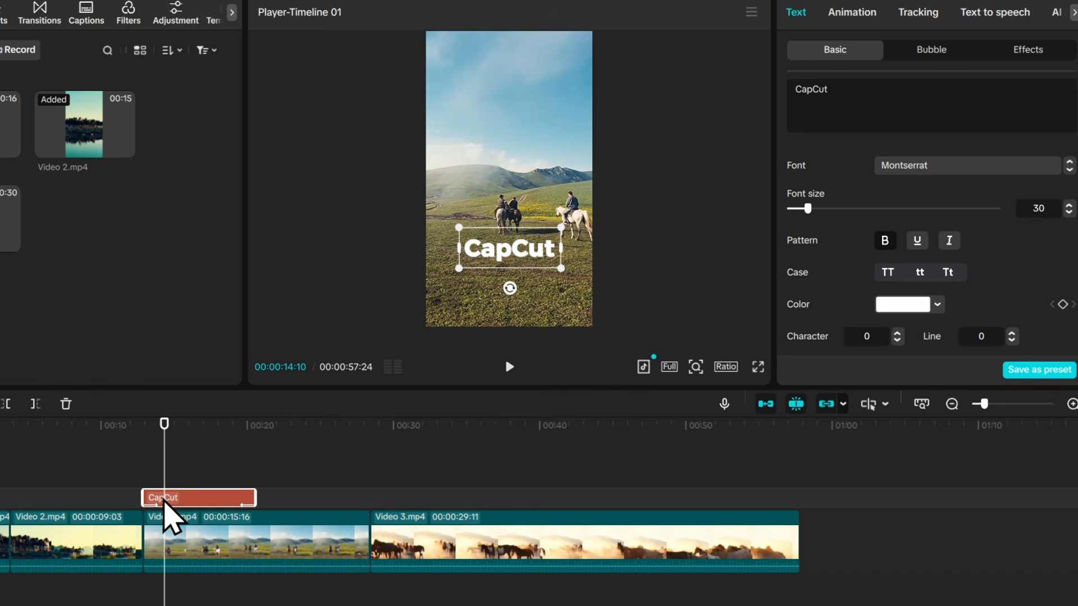
left_click_drag(161, 481, 160, 480)
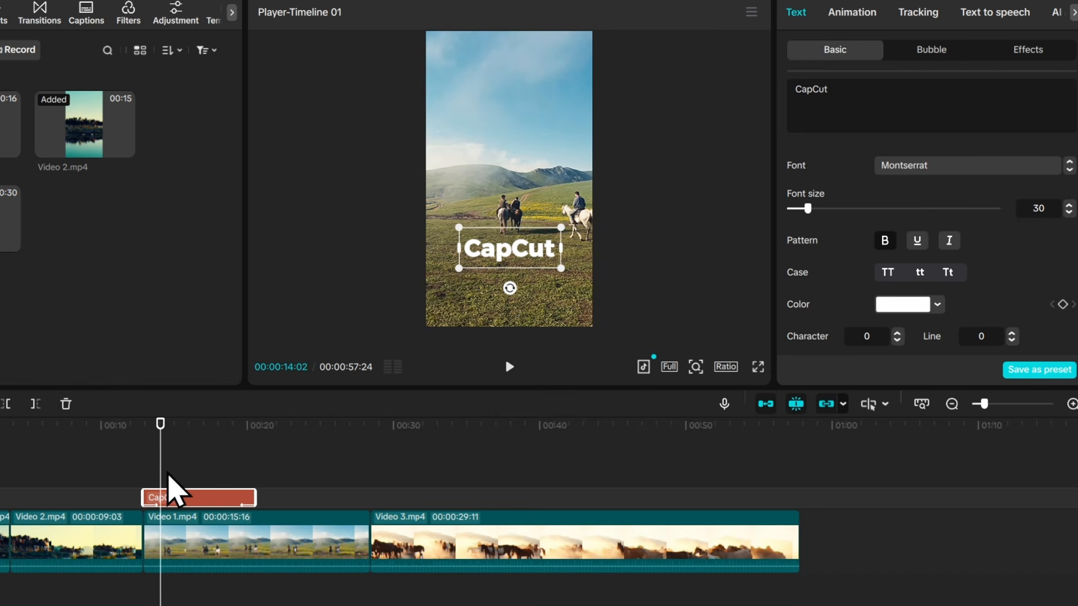
key("ctrl+v")
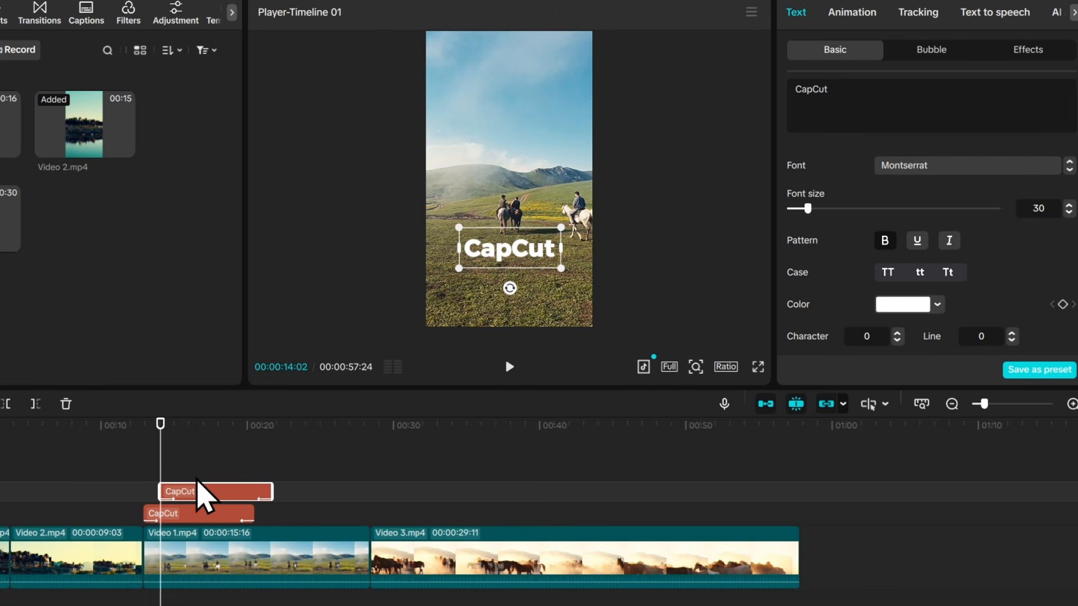
left_click(171, 474)
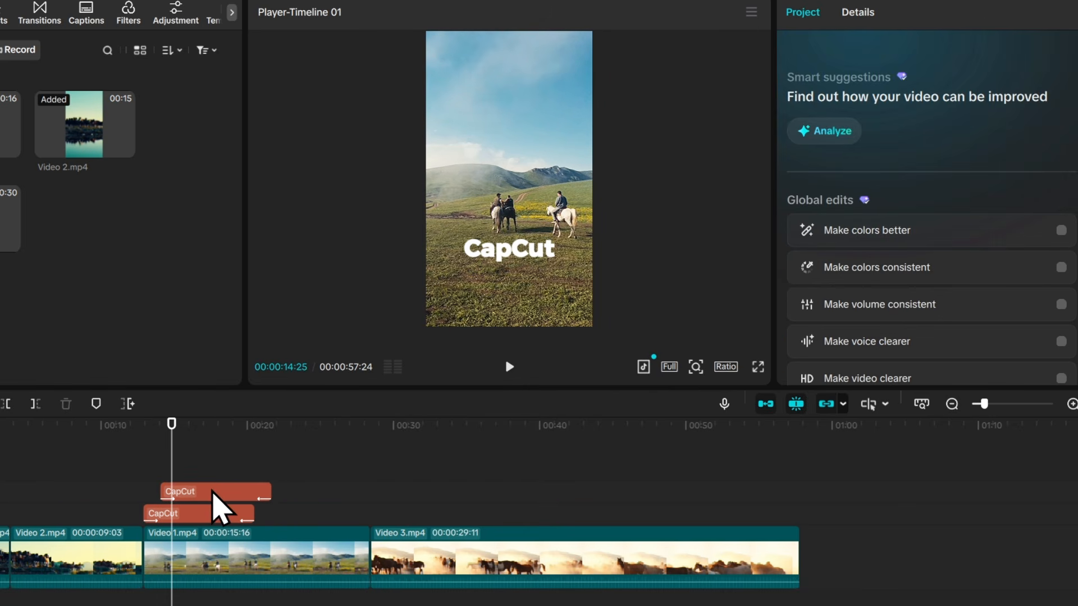
Move the copied text directly below the CapCut title in the preview and change its wording to "Tutorial".
left_click(213, 492)
left_click_drag(513, 260, 511, 281)
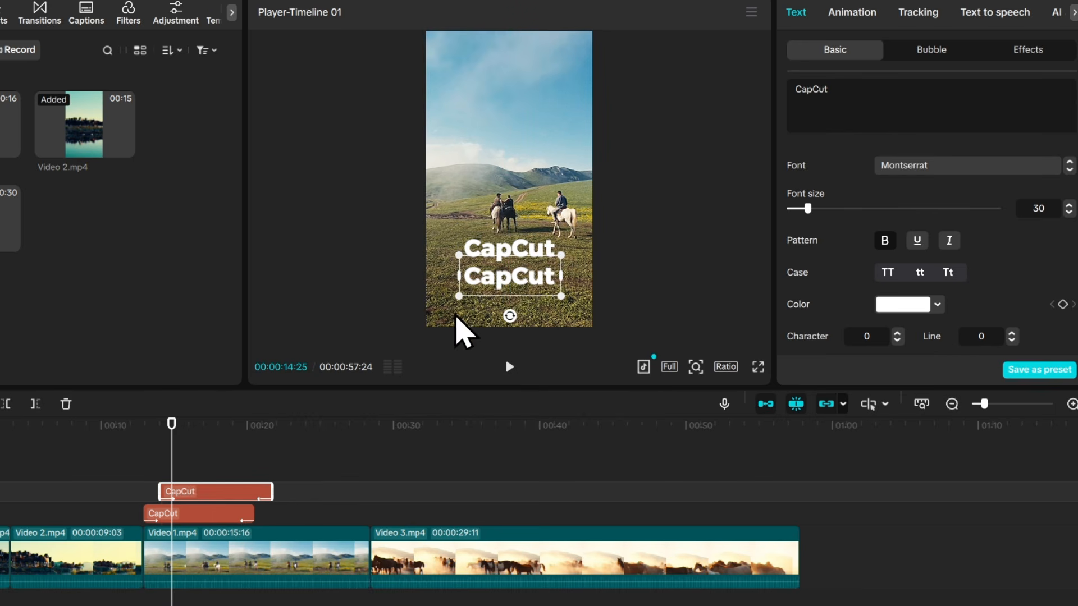
double_click(501, 281)
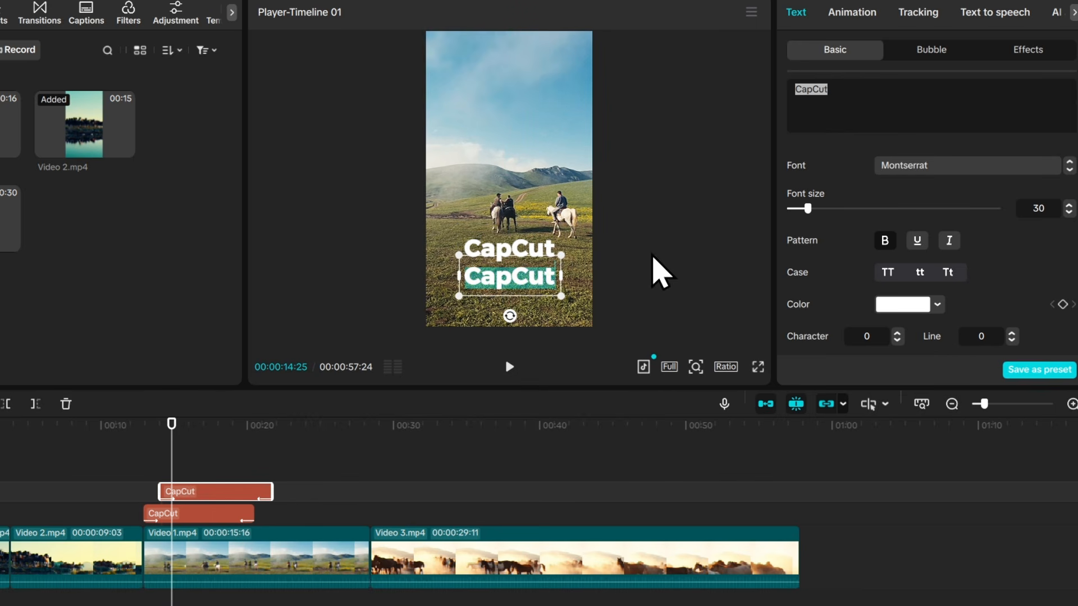
type("Tu")
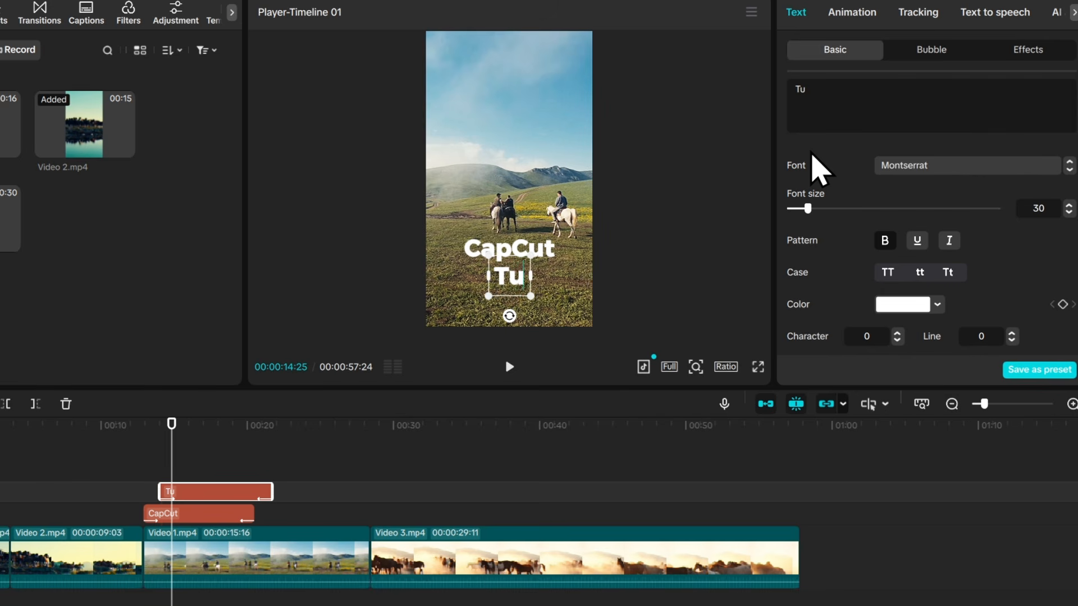
type("to")
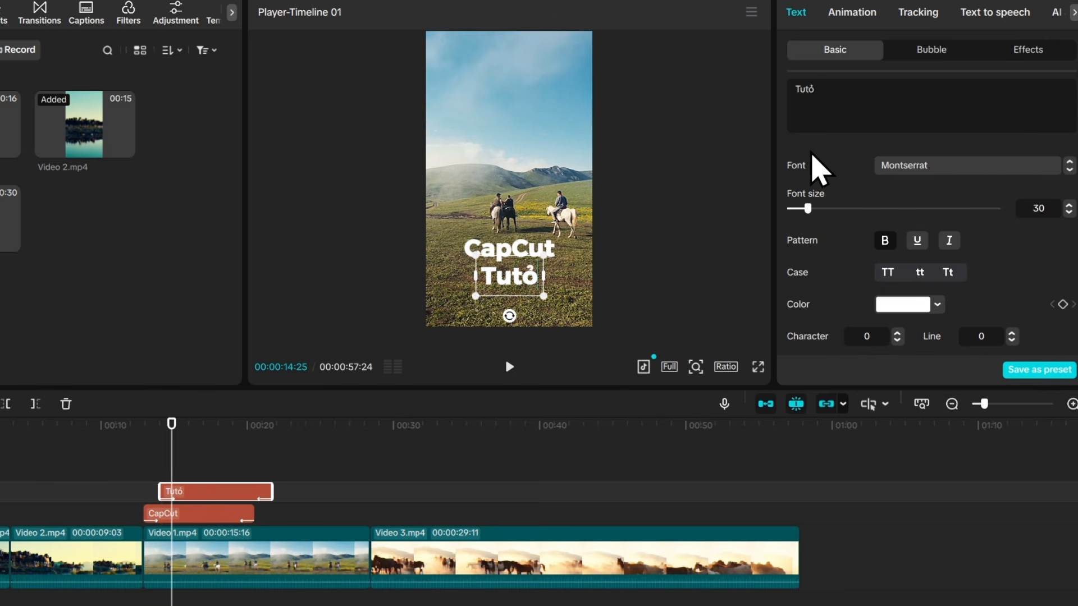
type("rial")
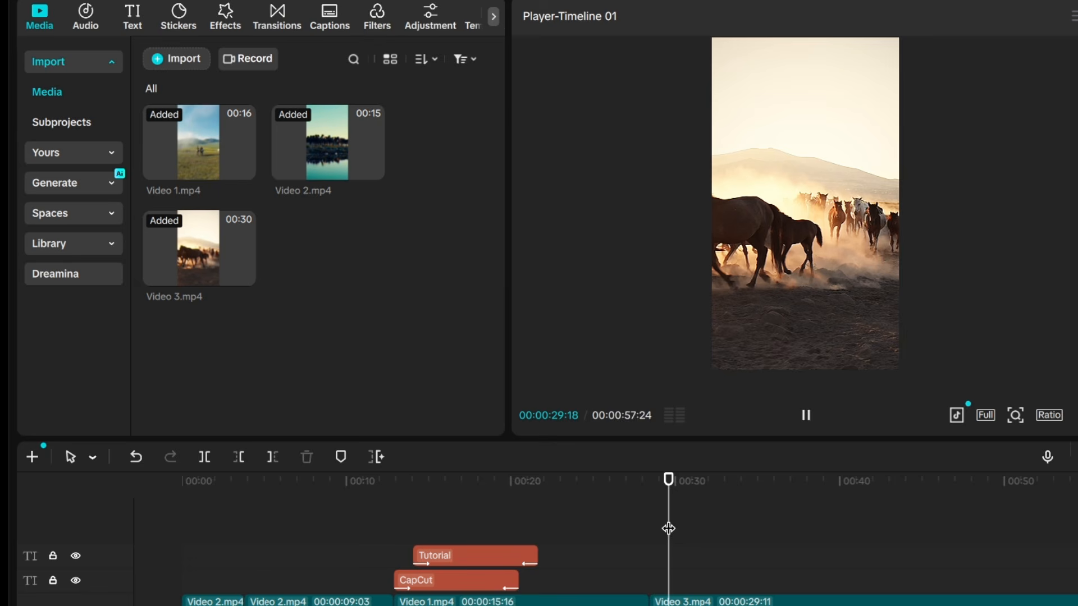
Play the timeline from shortly before Video 1 to review both text animations and the cut from Video 2.
left_click(389, 537)
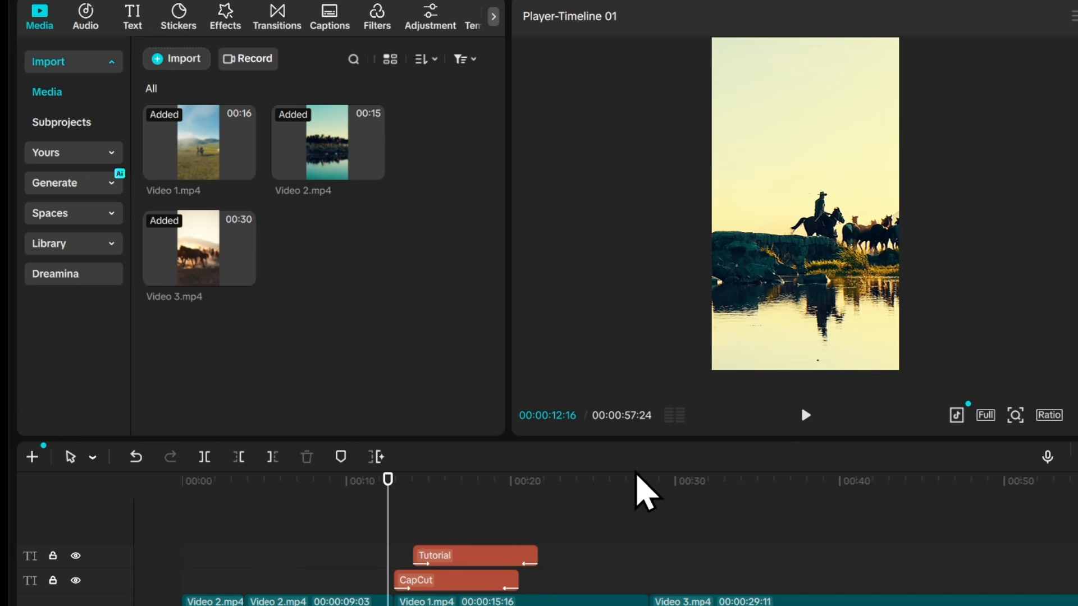
left_click(804, 416)
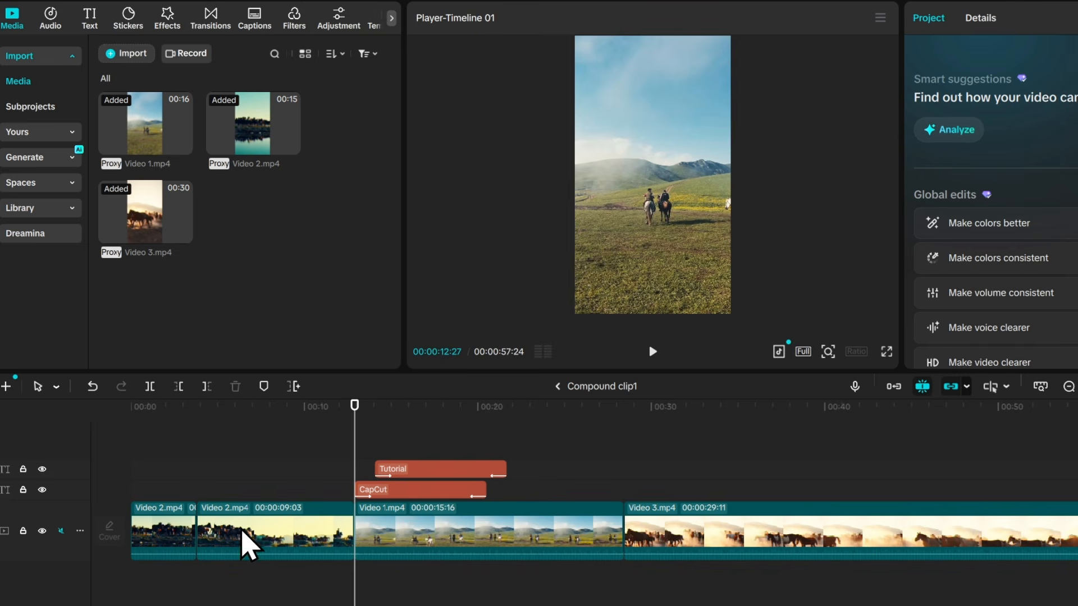
left_click(340, 432)
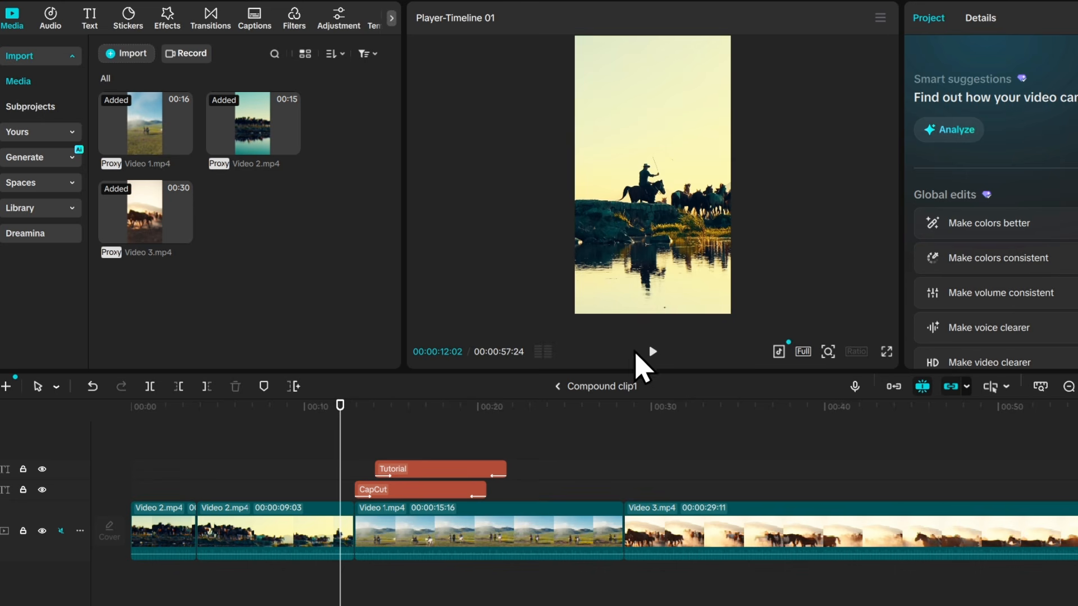
left_click(652, 352)
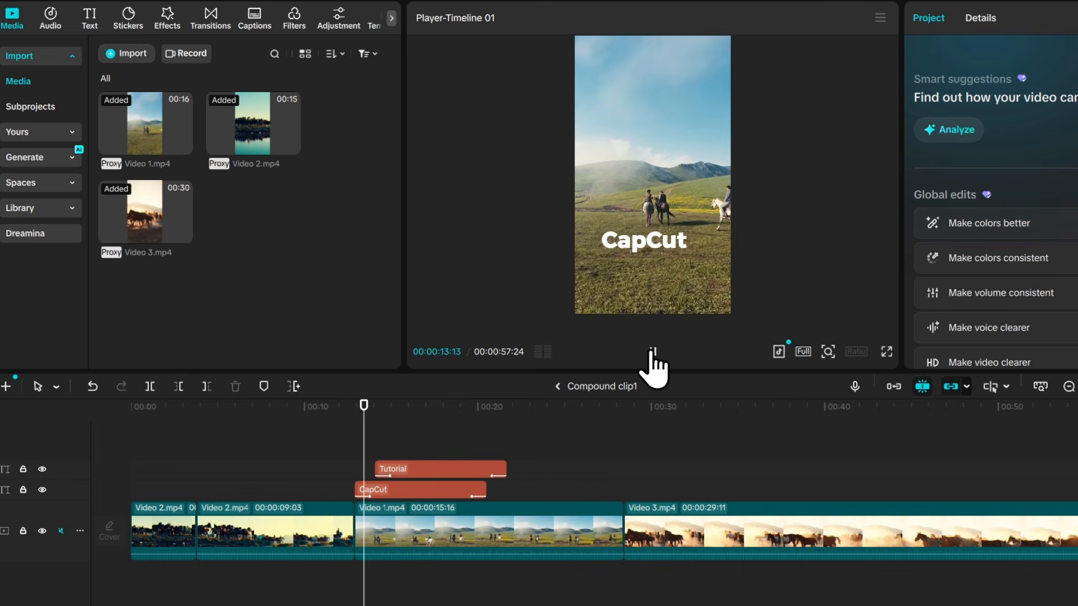
Place the playhead at the start of Video 1, and look through the favorite and trending transitions.
left_click_drag(372, 427, 356, 427)
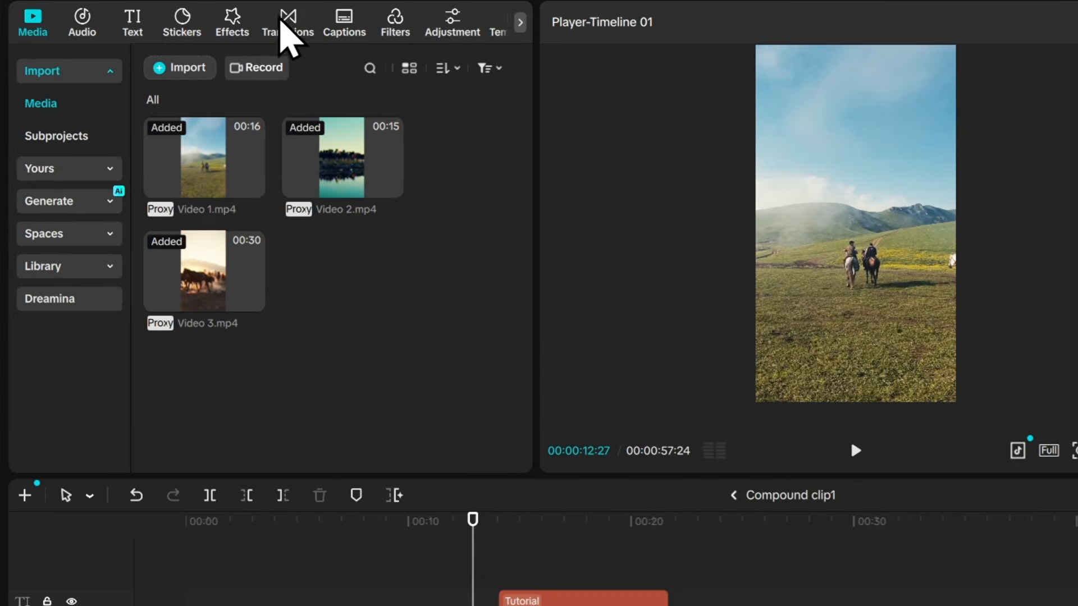
left_click(280, 22)
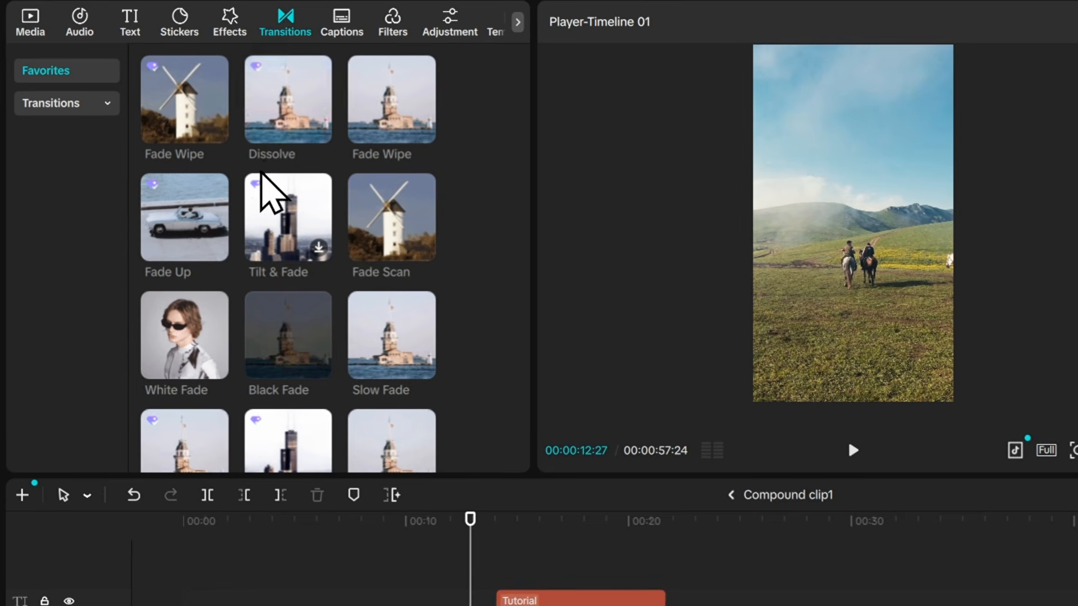
scroll(281, 236, "down", 2)
scroll(272, 216, "down", 4)
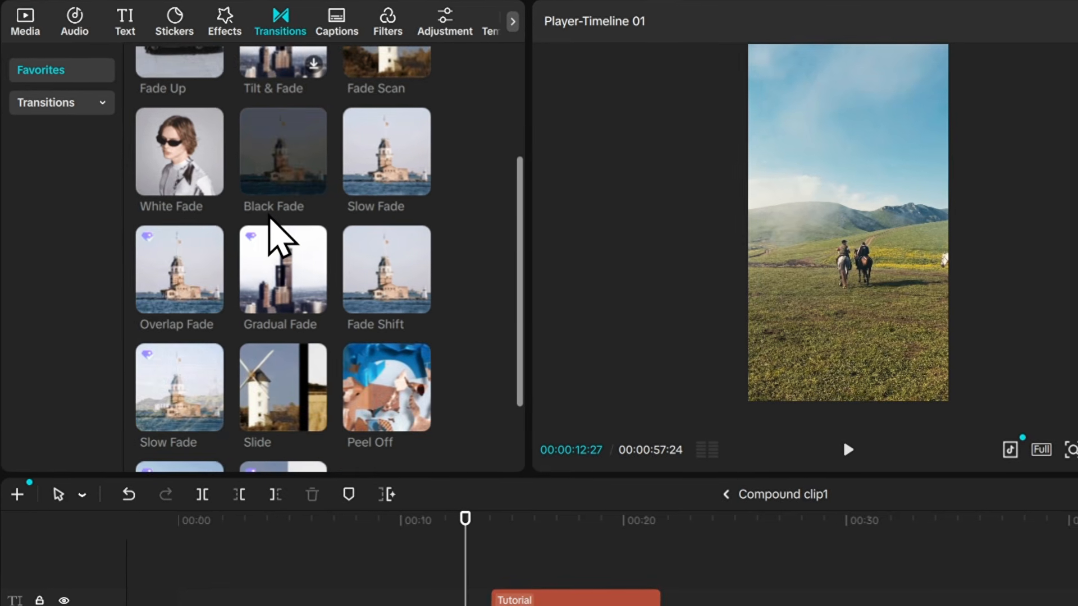
scroll(275, 236, "up", 5)
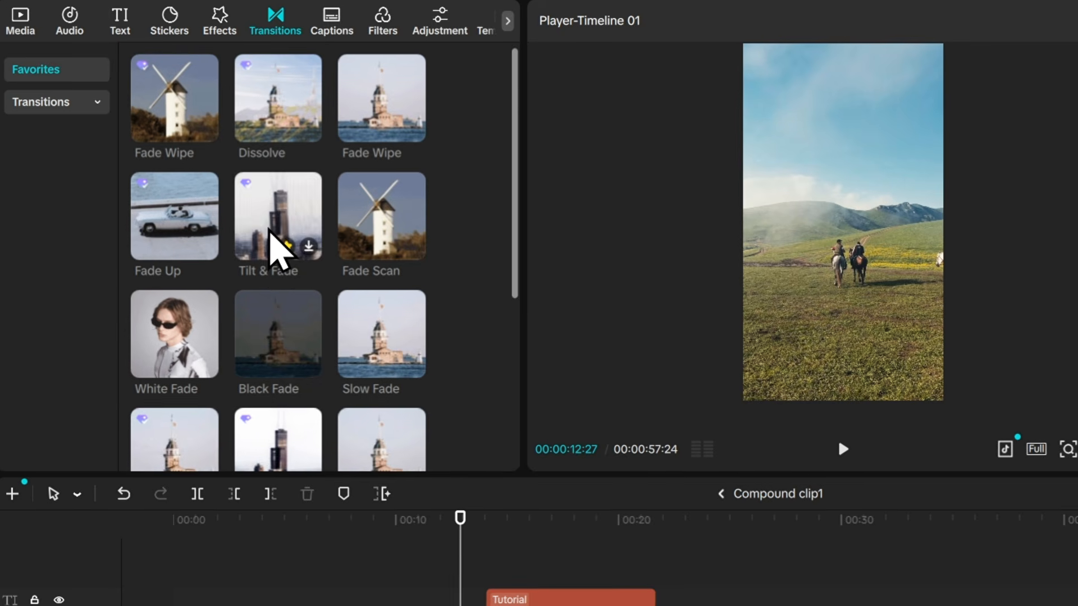
mouse_move(160, 329)
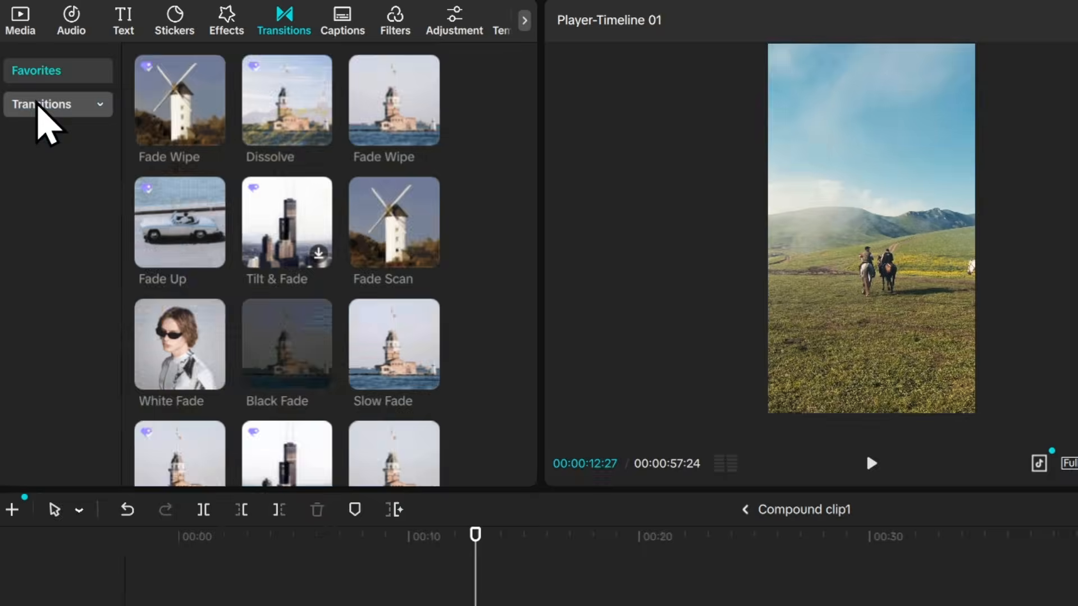
left_click(39, 106)
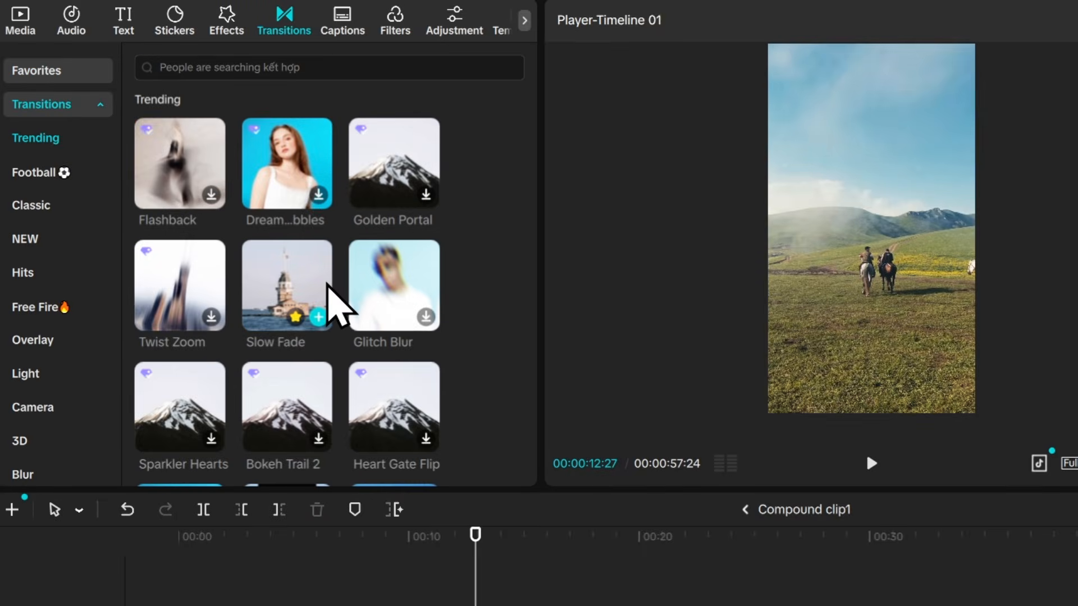
scroll(337, 301, "down", 10)
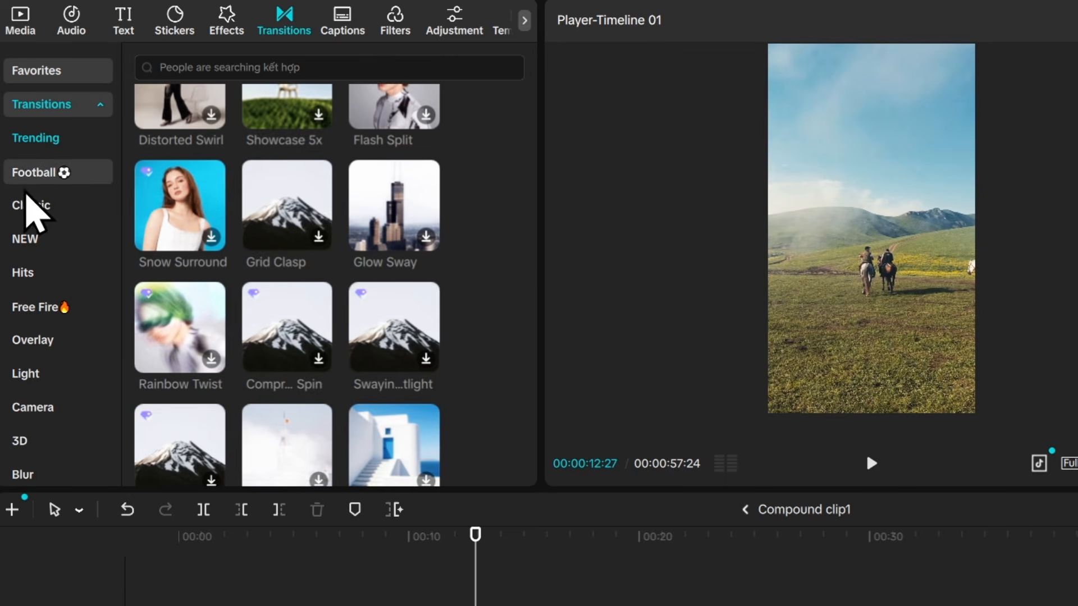
scroll(191, 275, "down", 2)
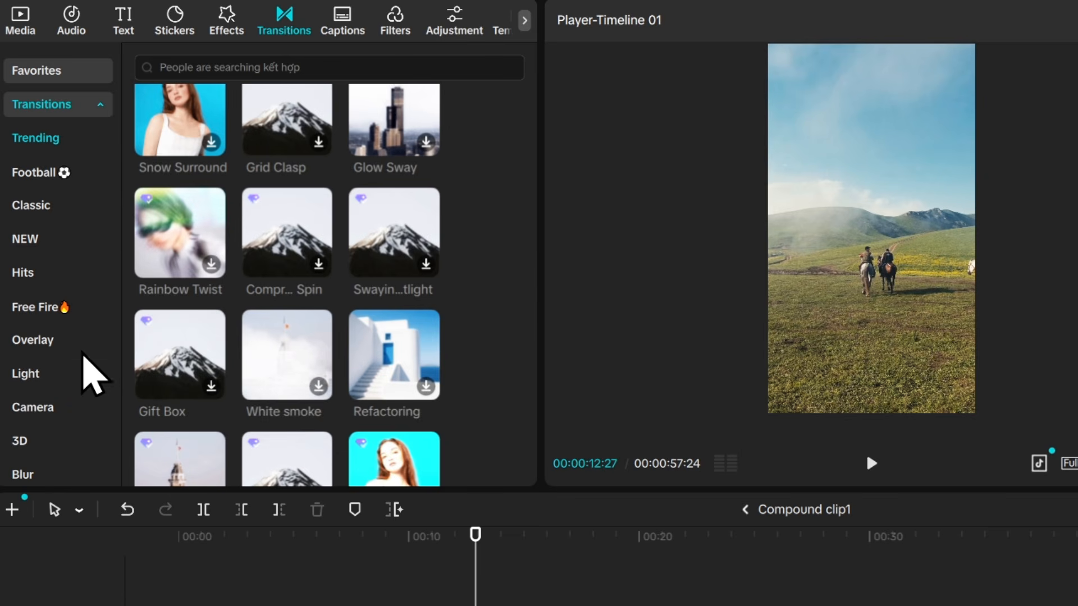
scroll(415, 297, "up", 10)
left_click(45, 67)
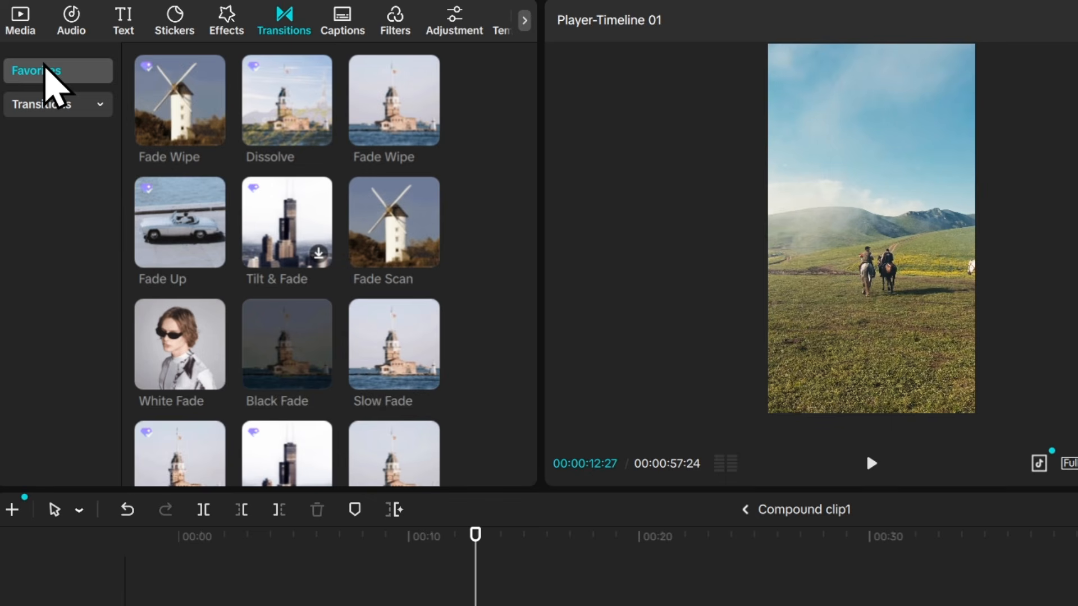
Preview the first favorite Fade Wipe transition, add it at the cut between Video 2 and Video 1, and play it.
left_click(189, 120)
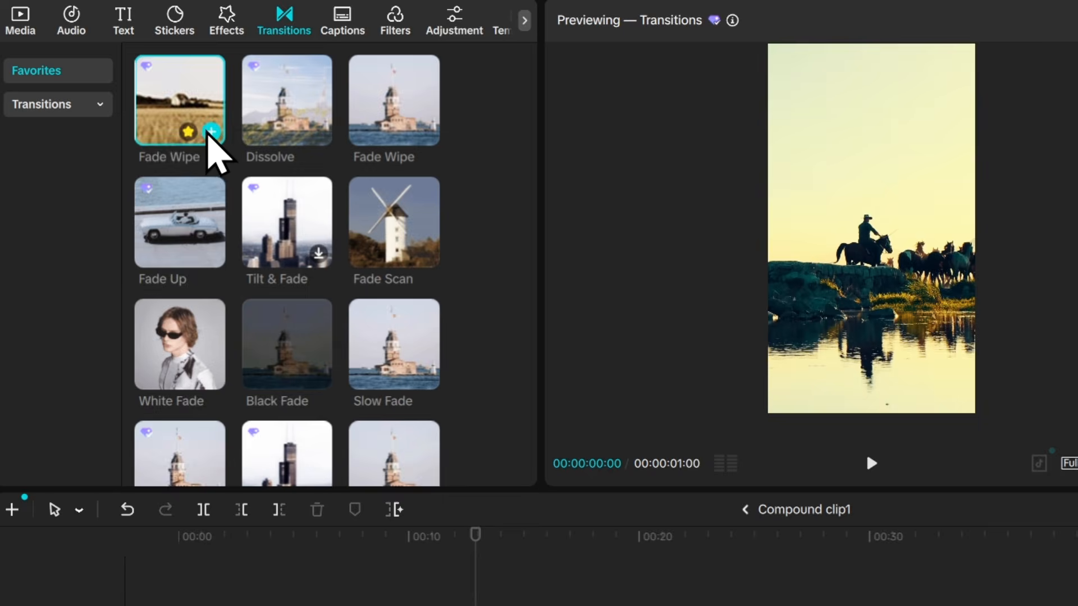
left_click(211, 132)
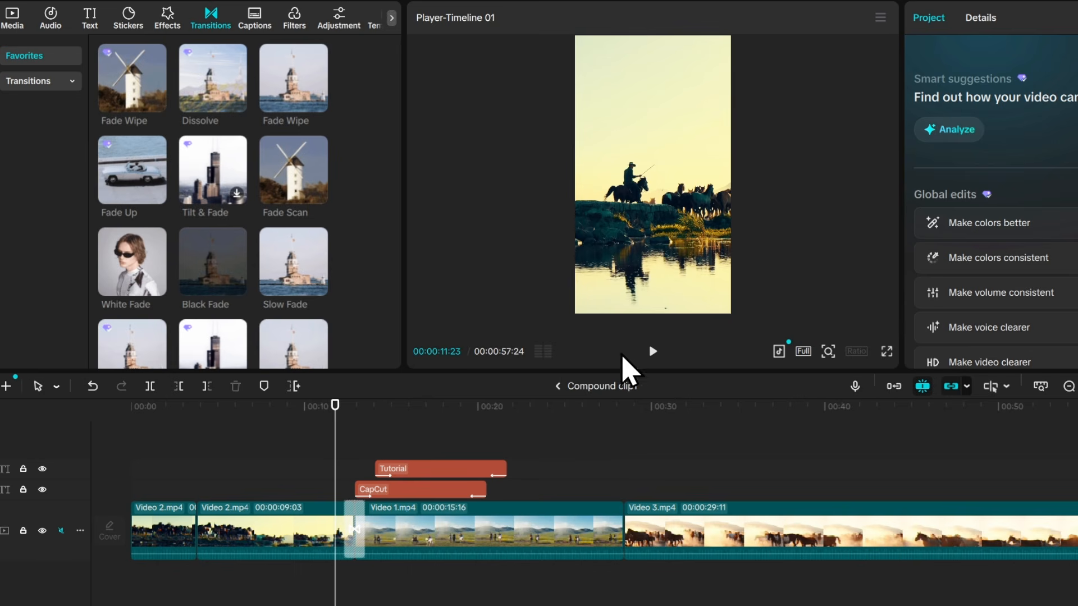
left_click(667, 339)
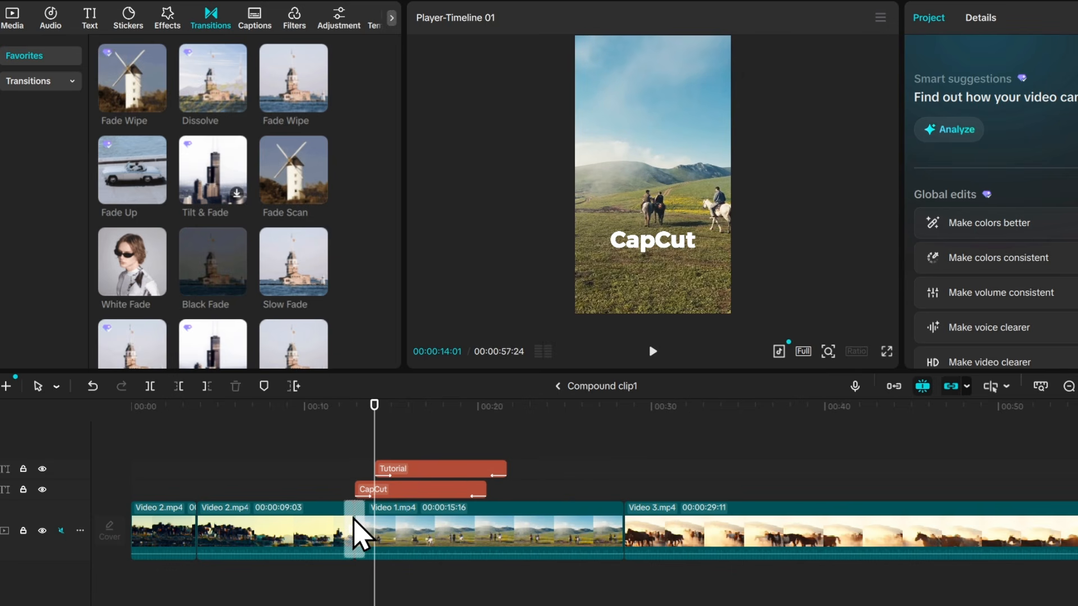
Lengthen the Fade Wipe transition between Video 2 and Video 1 slightly and replay it.
left_click(353, 519)
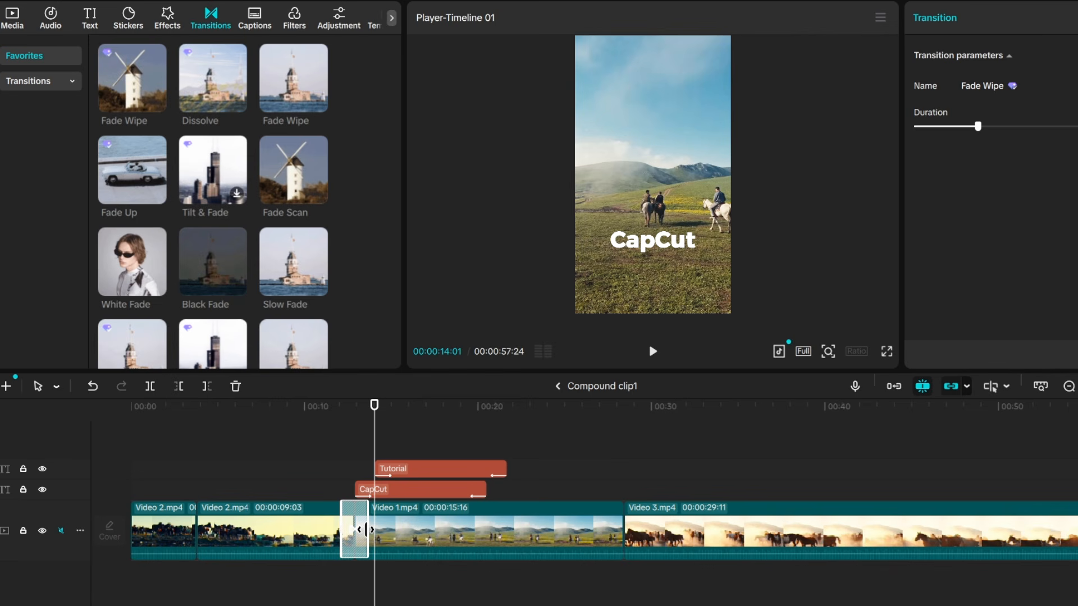
left_click_drag(372, 400, 343, 418)
left_click(653, 353)
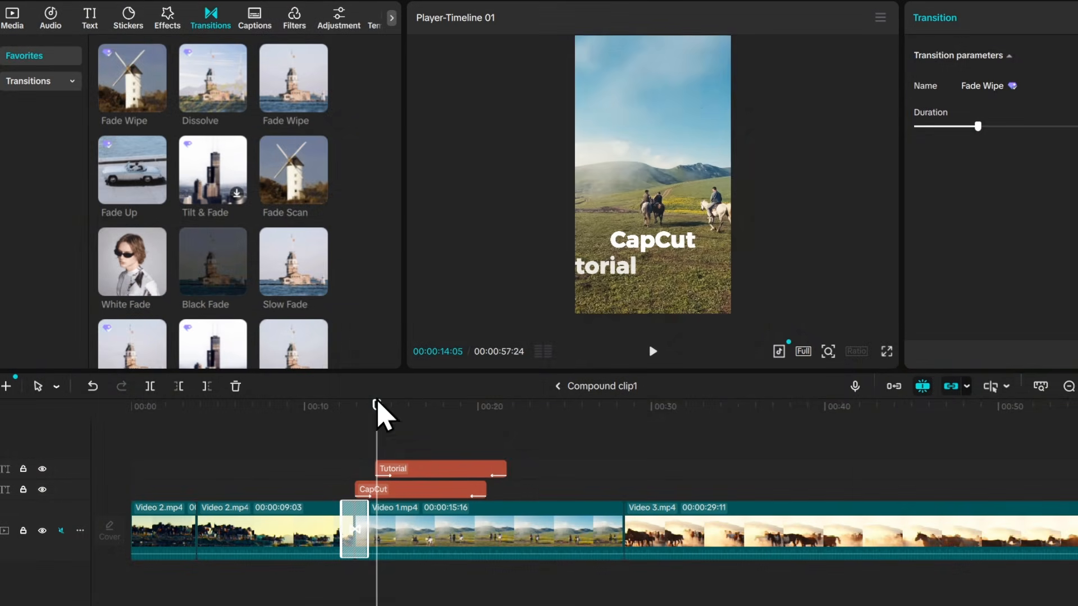
Add the Dissolve transition at the cut between Video 1 and Video 3, lengthen it slightly, and play it.
left_click_drag(378, 409, 622, 432)
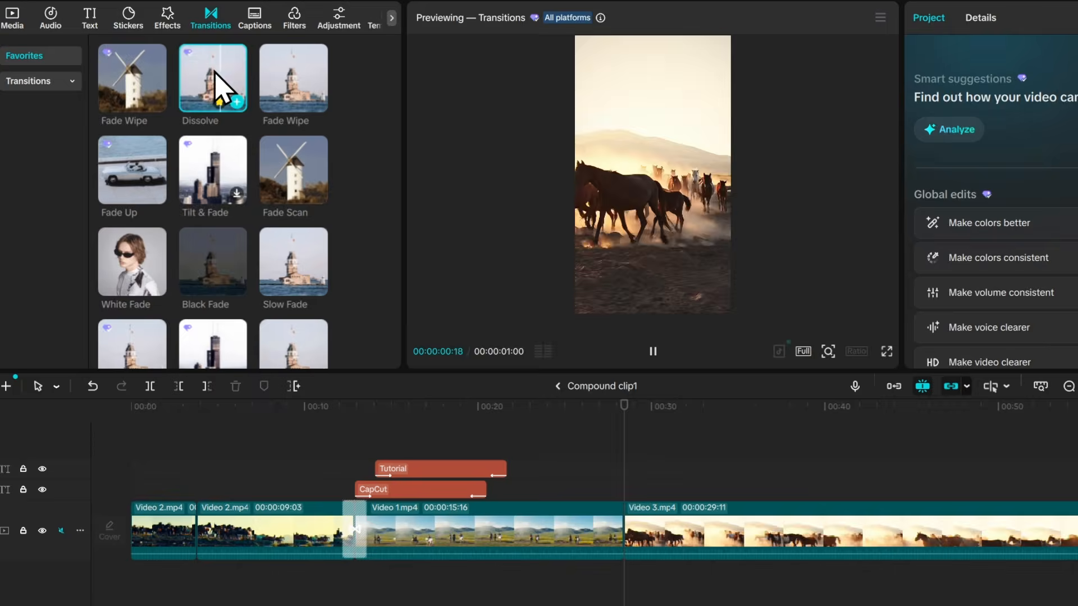
left_click(238, 106)
left_click_drag(630, 522, 639, 525)
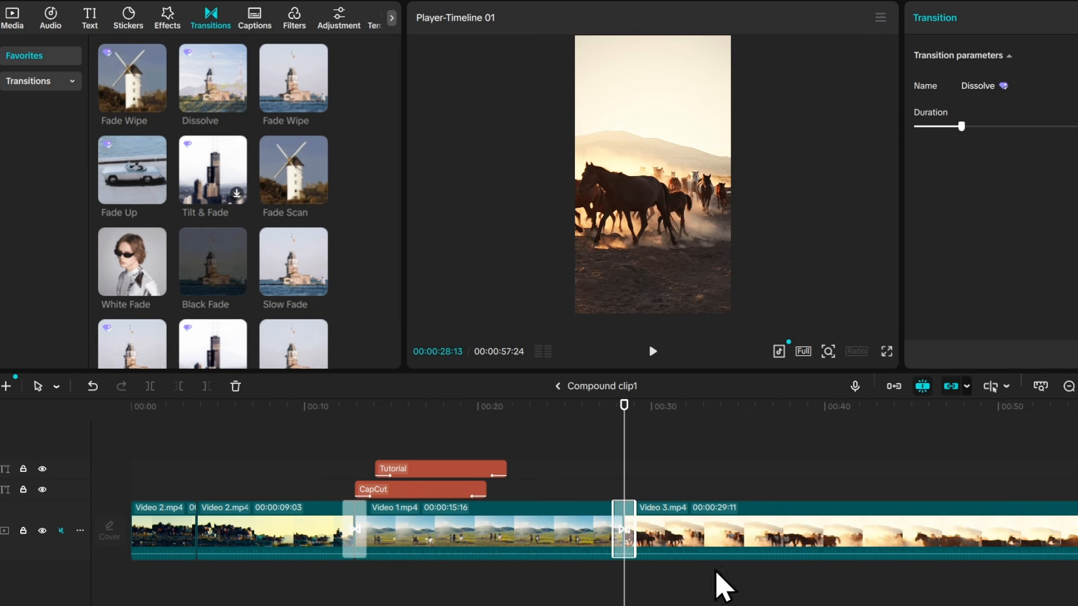
left_click(600, 463)
left_click(652, 352)
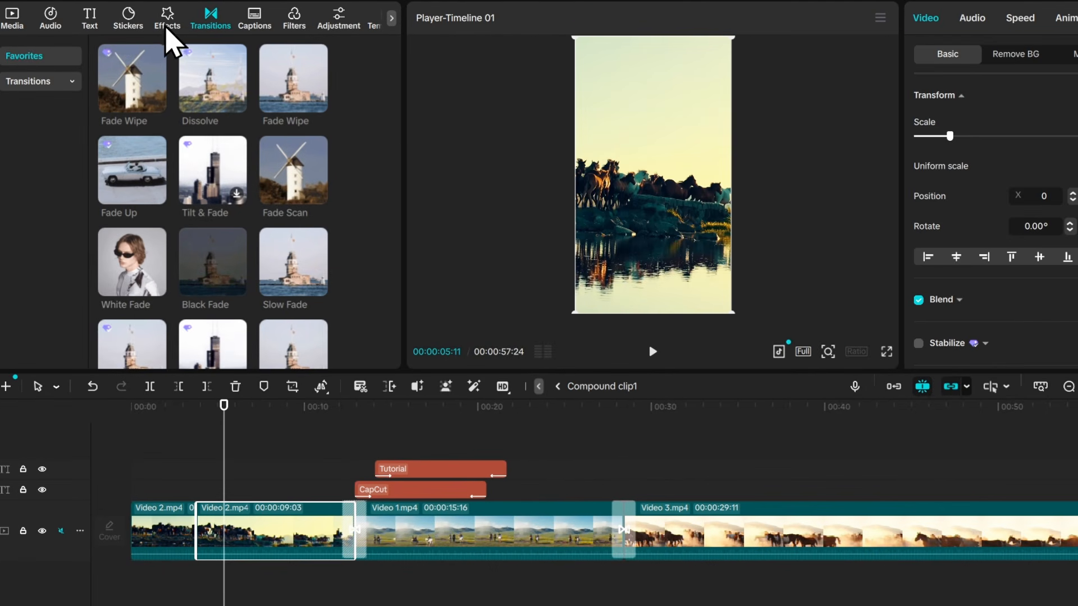
Look through the trending and favorite video effects, and preview the Leak 1 effect.
left_click(169, 20)
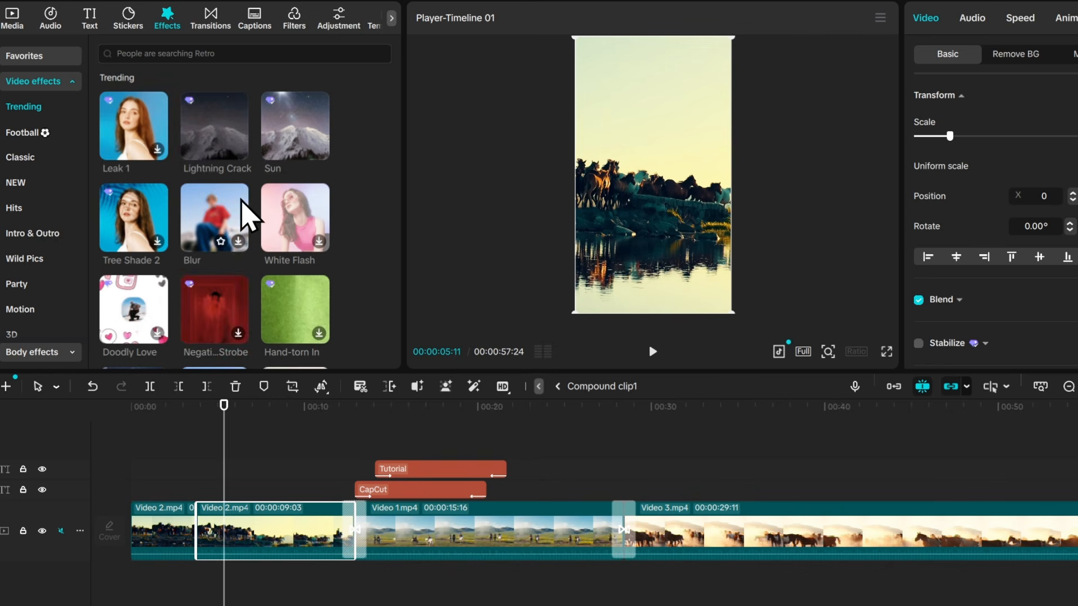
scroll(247, 216, "down", 2)
scroll(247, 216, "down", 8)
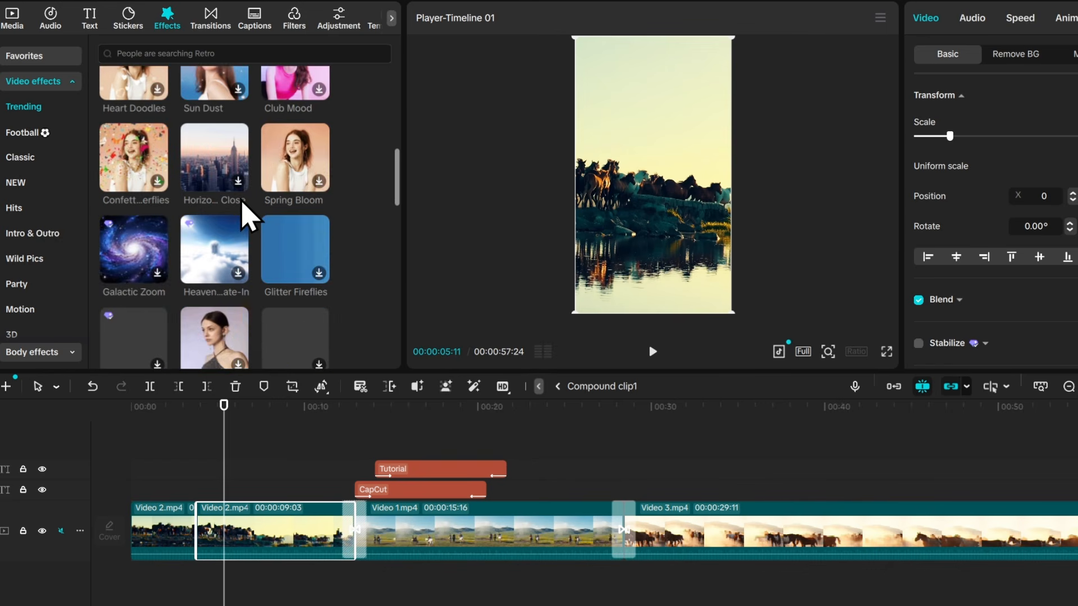
scroll(247, 216, "down", 2)
scroll(247, 217, "up", 10)
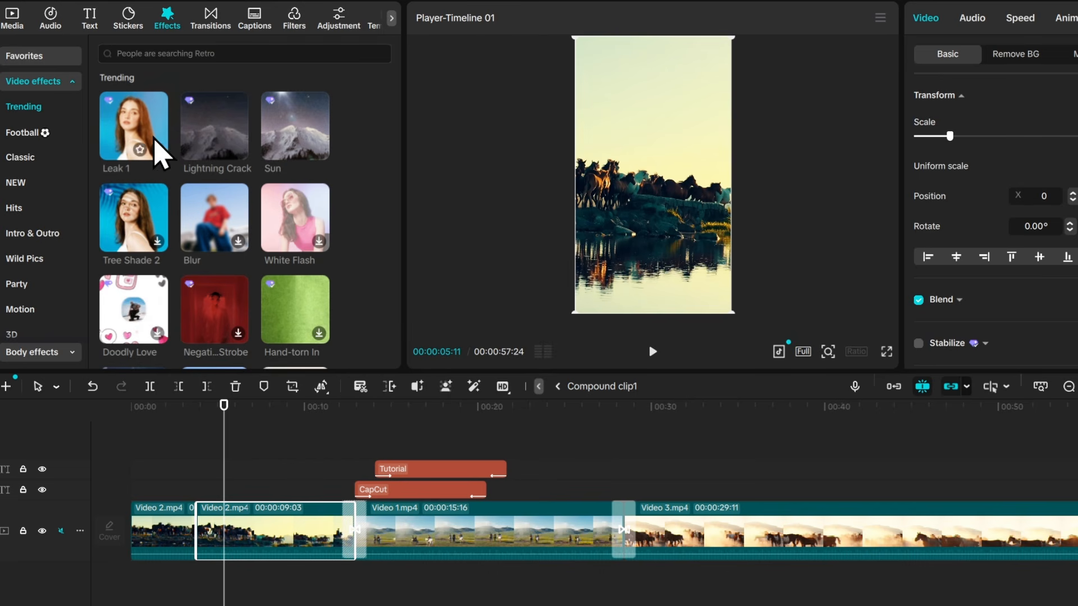
left_click(30, 56)
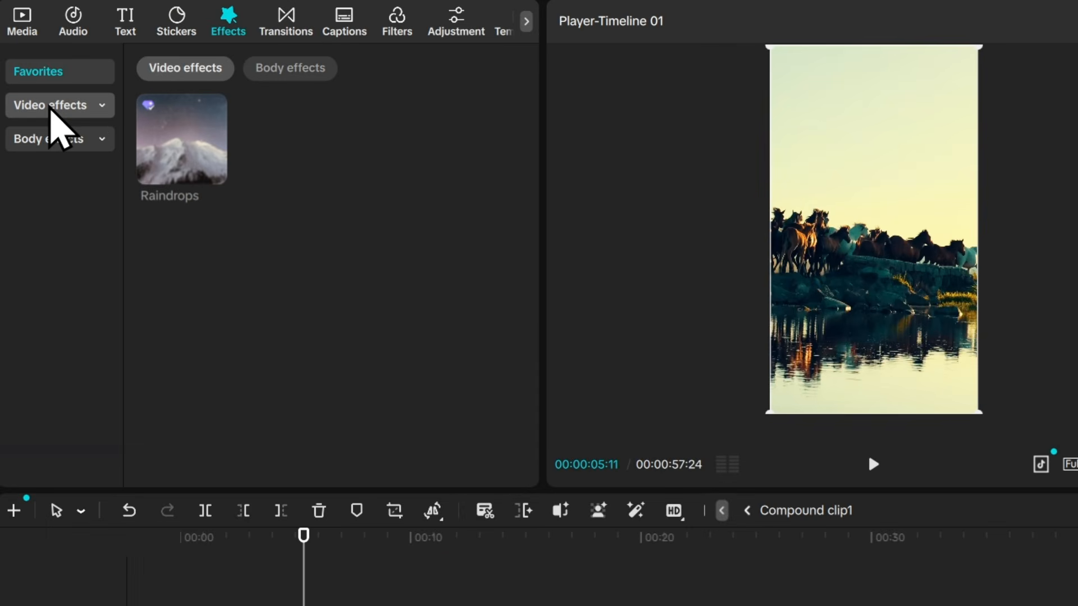
left_click(52, 107)
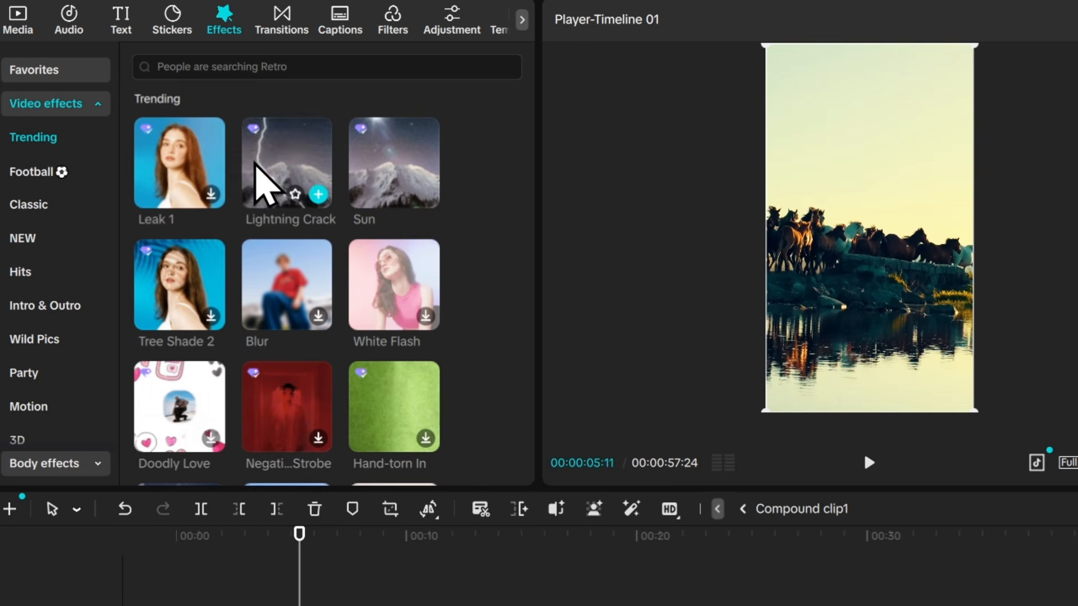
scroll(284, 272, "down", 5)
scroll(296, 297, "down", 8)
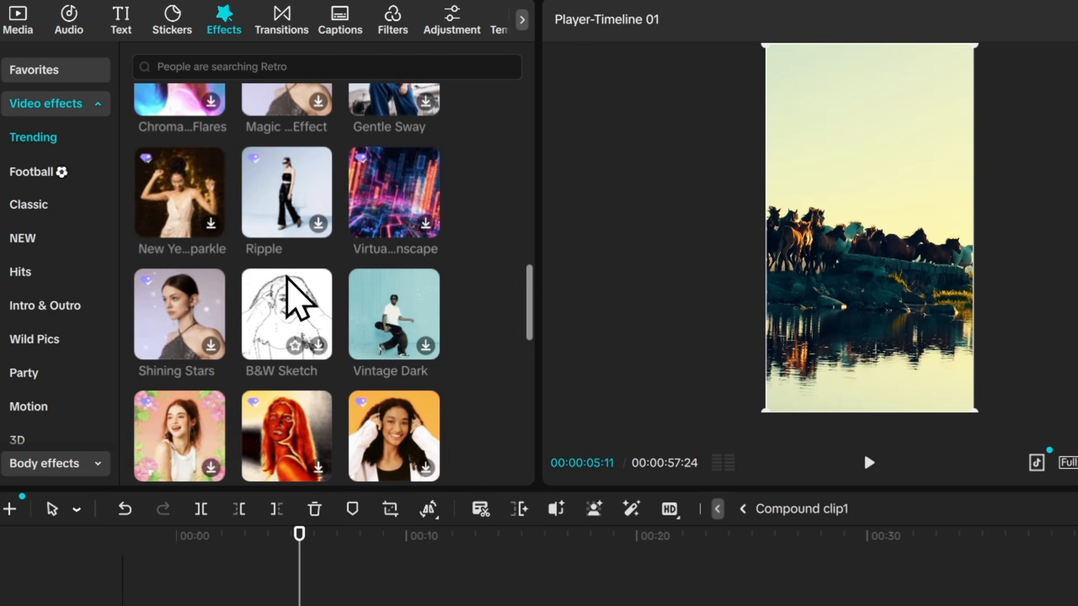
scroll(289, 279, "down", 3)
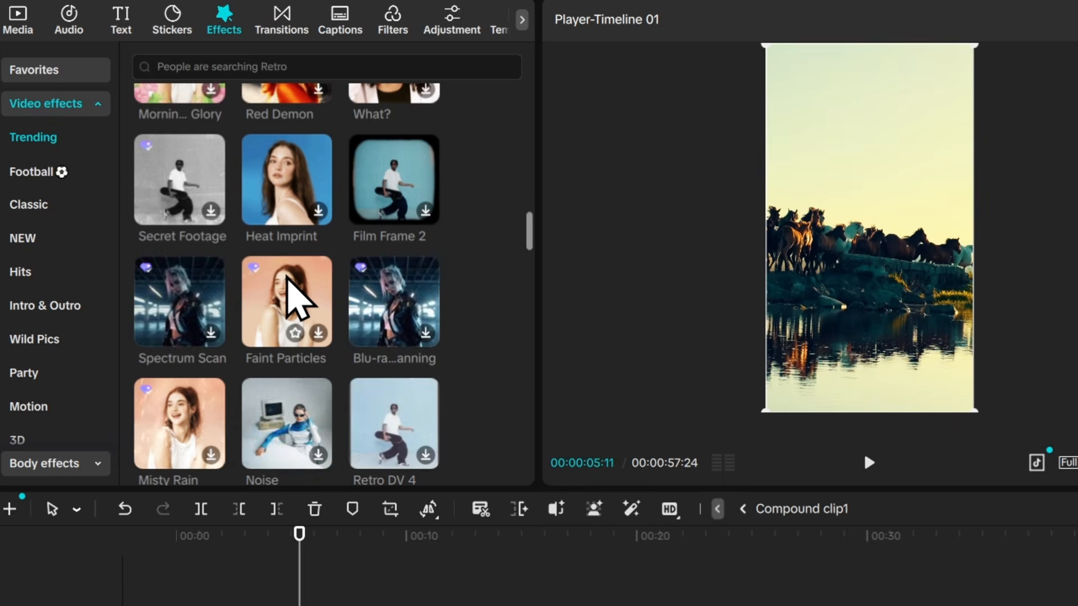
scroll(296, 297, "up", 15)
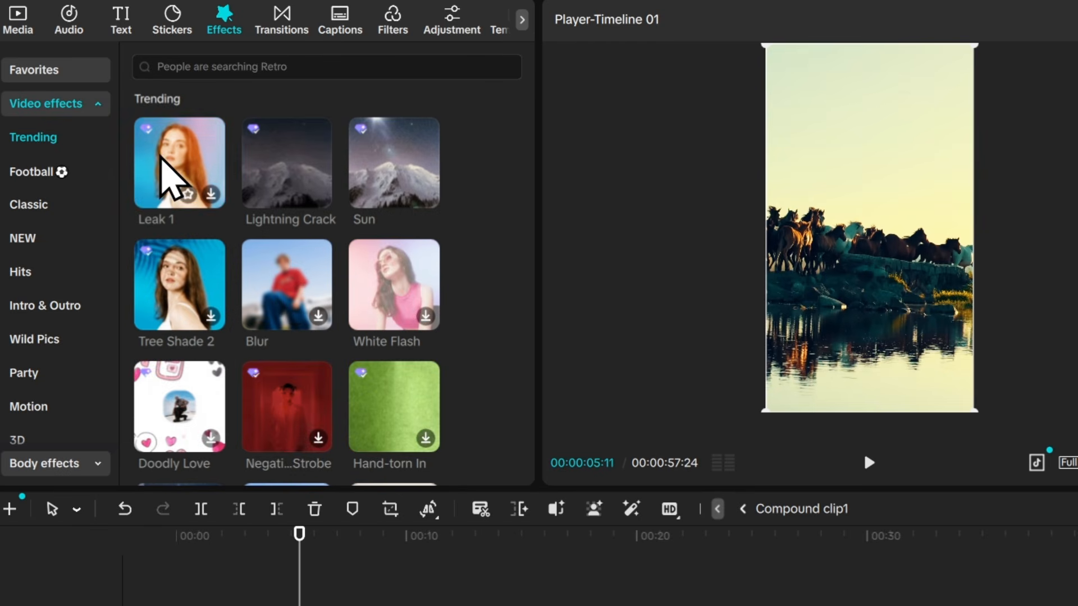
left_click(160, 162)
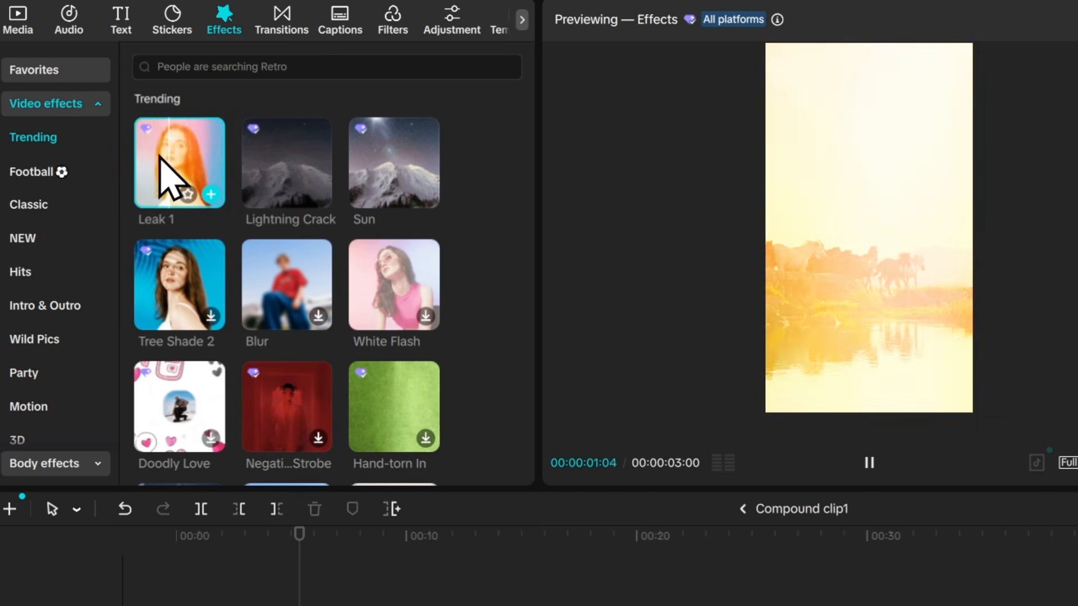
Preview the Lightning Crack and Sun effects, and add Lightning Crack above the second Video 2 clip, extended almost to that clip's end.
left_click(287, 168)
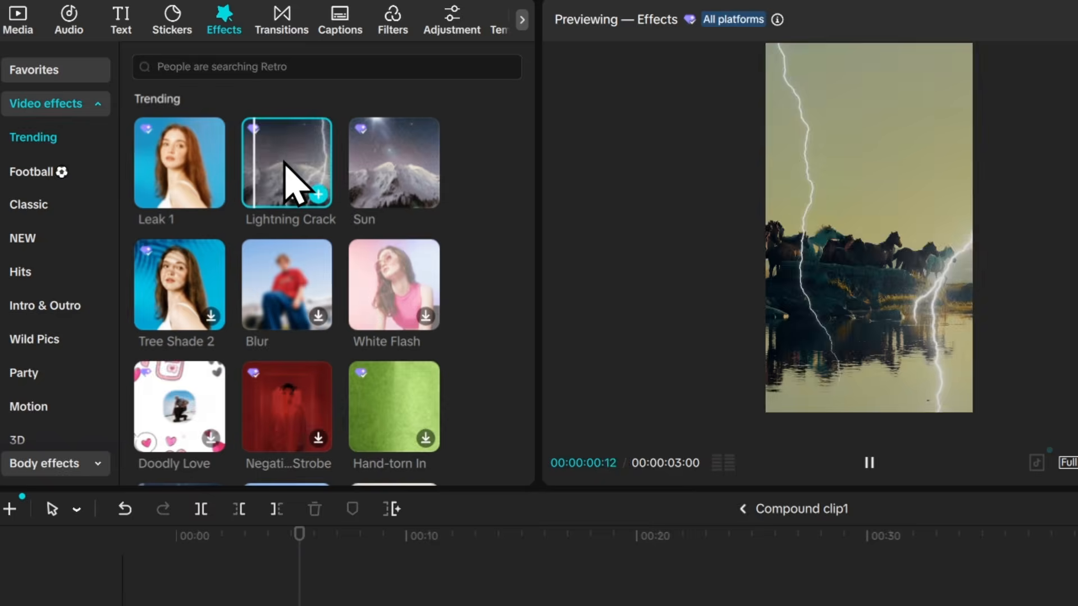
left_click(379, 170)
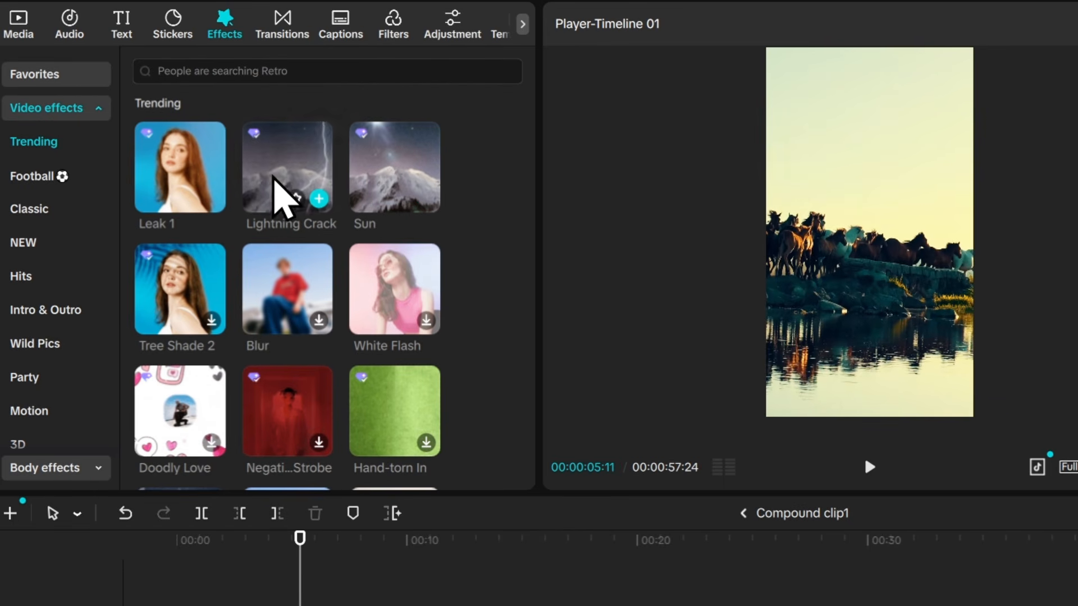
left_click_drag(266, 166, 278, 576)
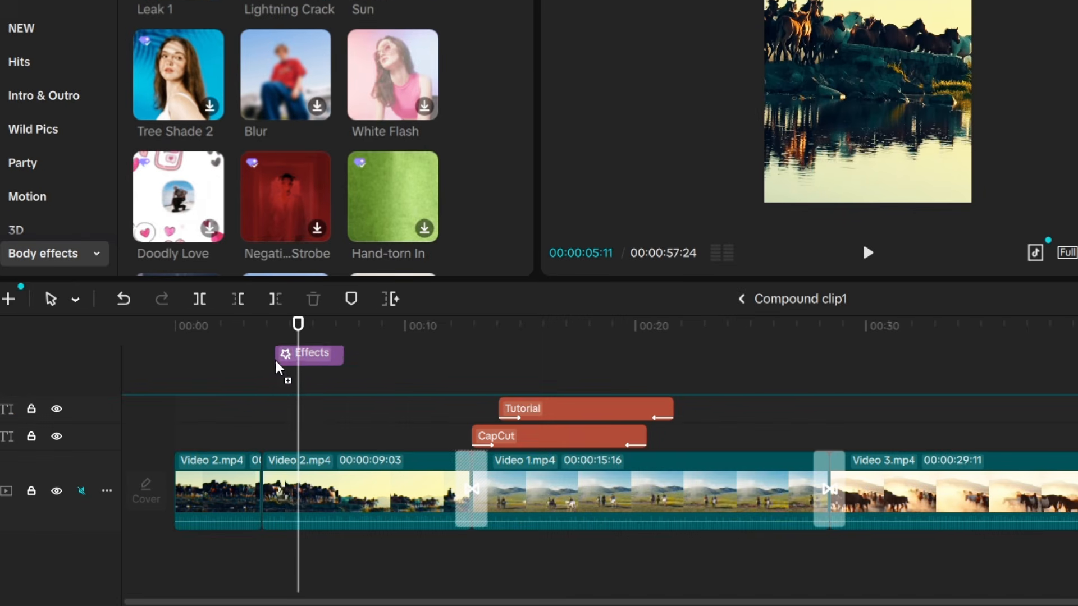
left_click_drag(276, 368, 440, 493)
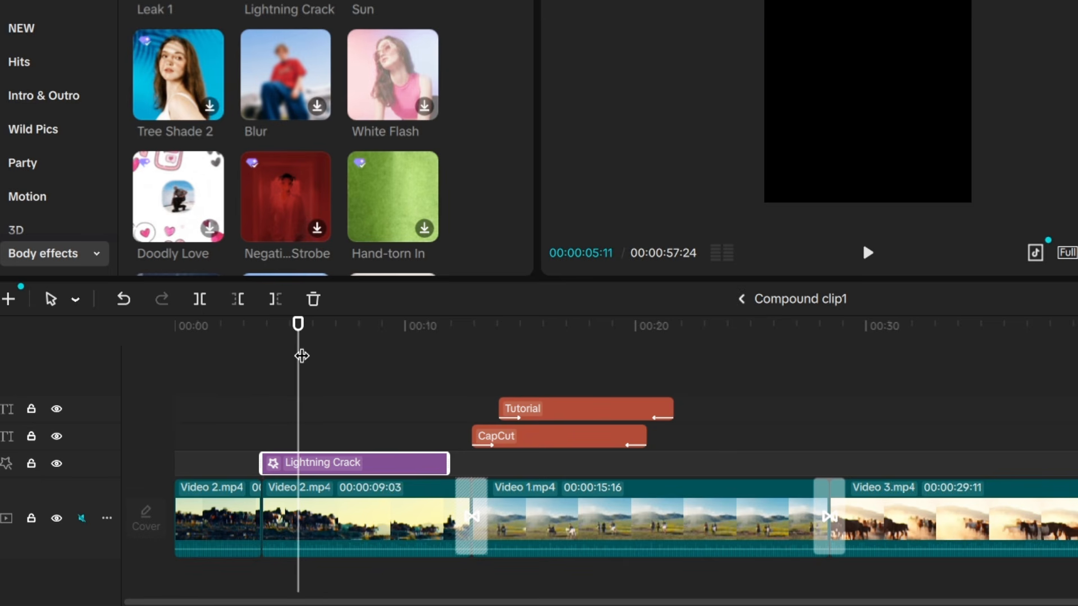
Trim the start of the Lightning Crack effect slightly at the cut between the two Video 2 clips and play it.
left_click_drag(297, 331, 264, 343)
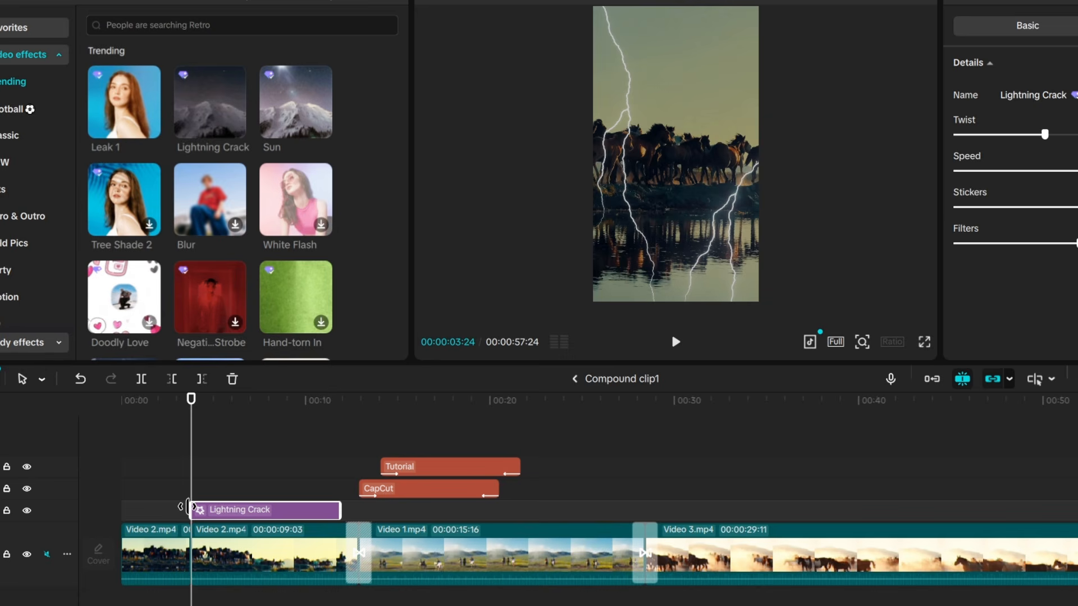
left_click_drag(187, 507, 196, 511)
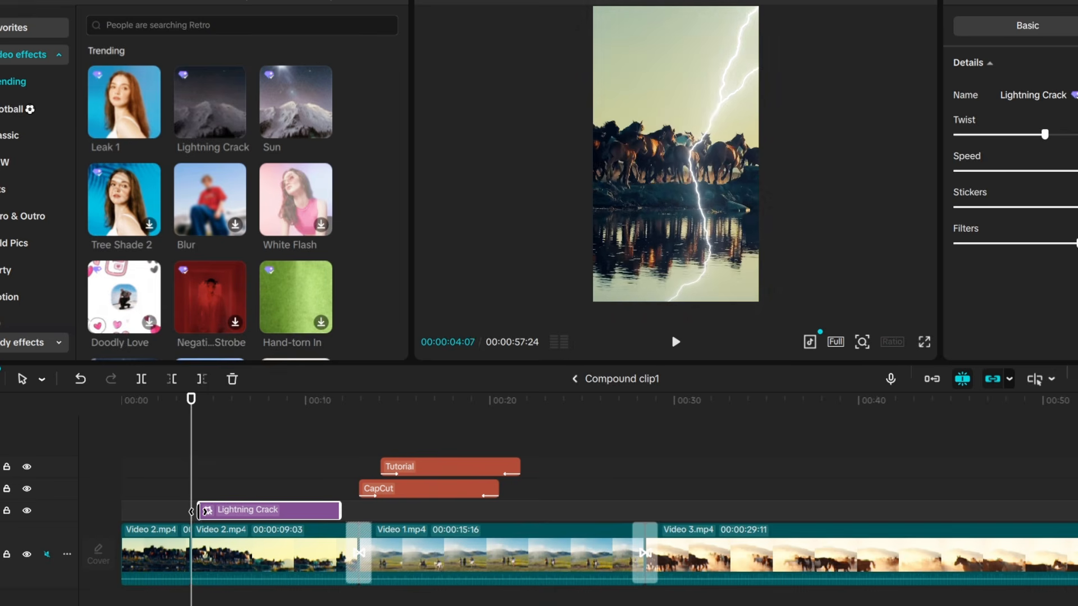
left_click(676, 342)
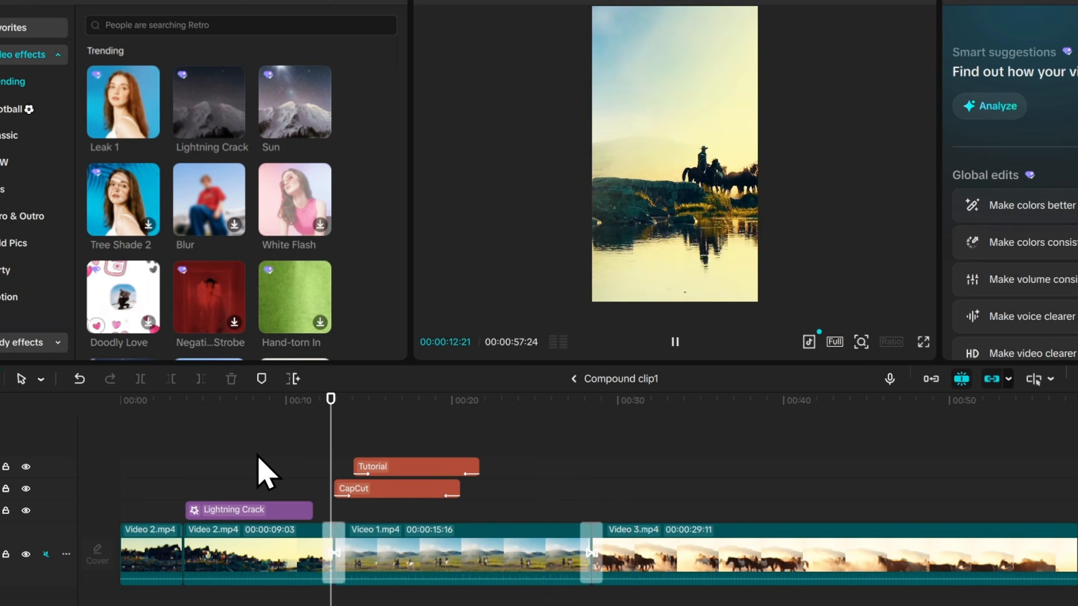
Select the Lightning Crack effect to show its settings and play a short part of it from 00:00:04:28.
left_click(205, 488)
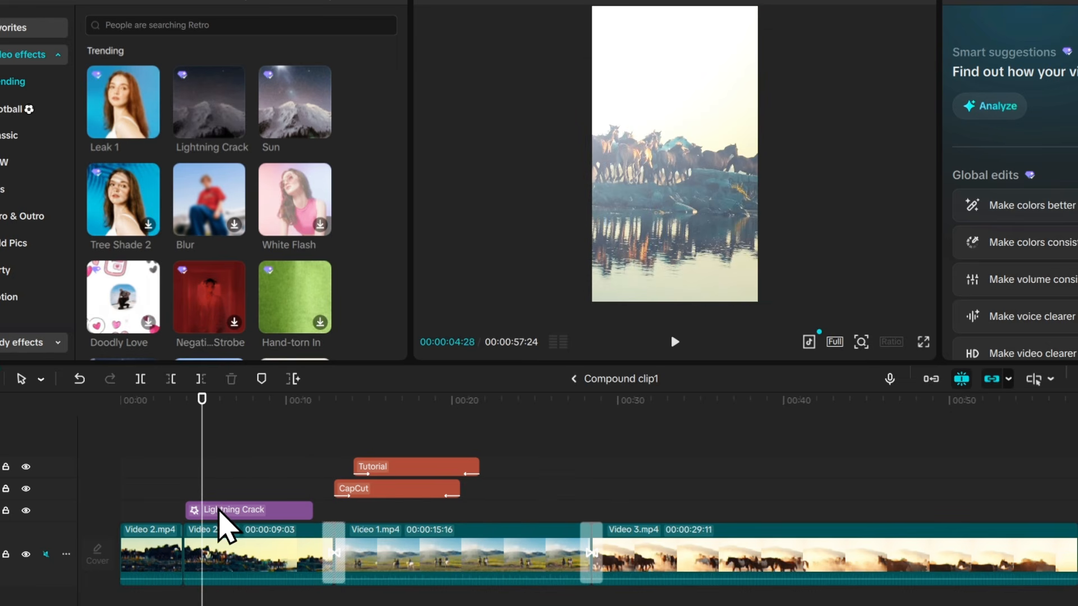
left_click(219, 509)
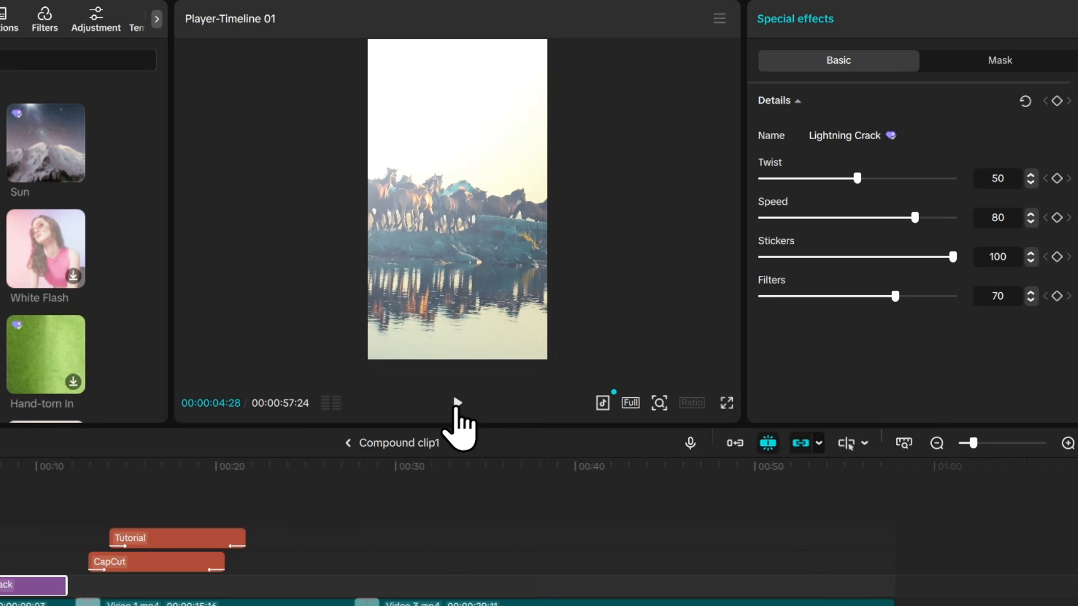
left_click(457, 403)
left_click(457, 407)
left_click(457, 405)
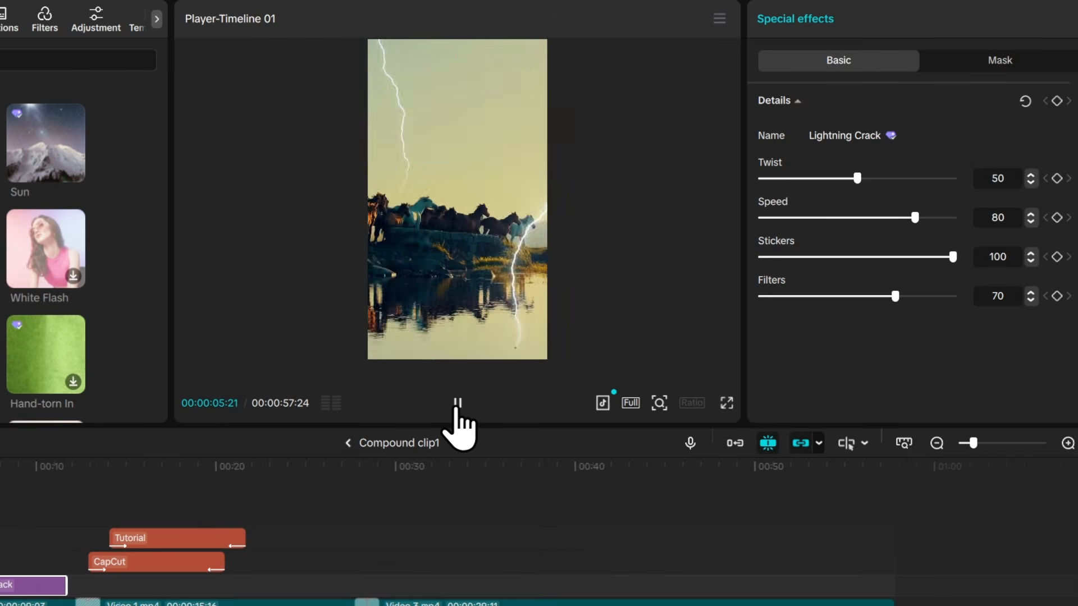
left_click(457, 405)
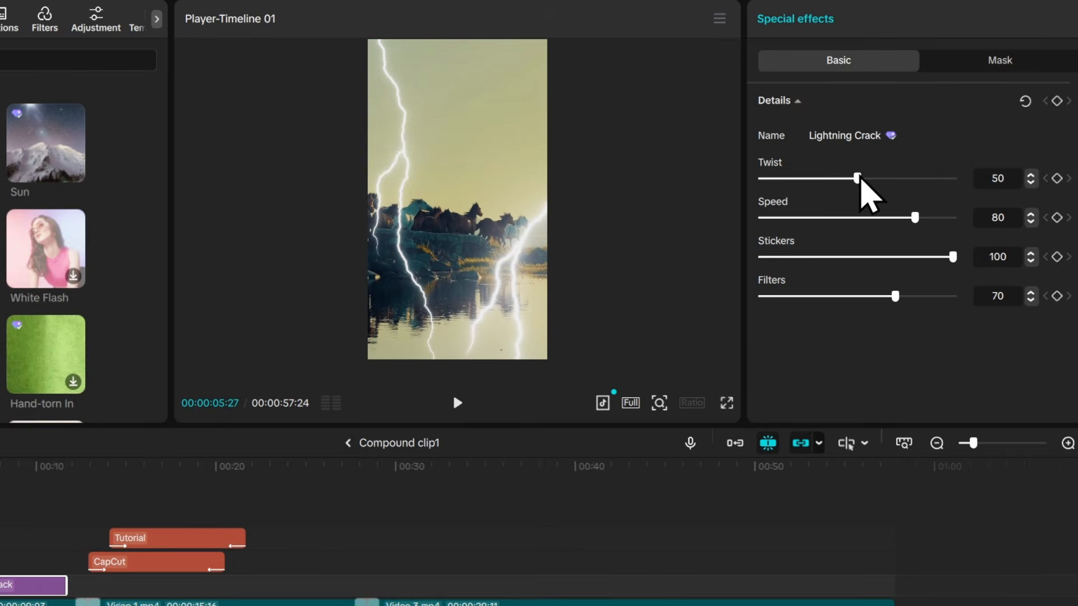
Try Twist 69 and Filters 88 on the Lightning Crack effect in playback, and reset its settings to the defaults.
left_click_drag(857, 178, 866, 178)
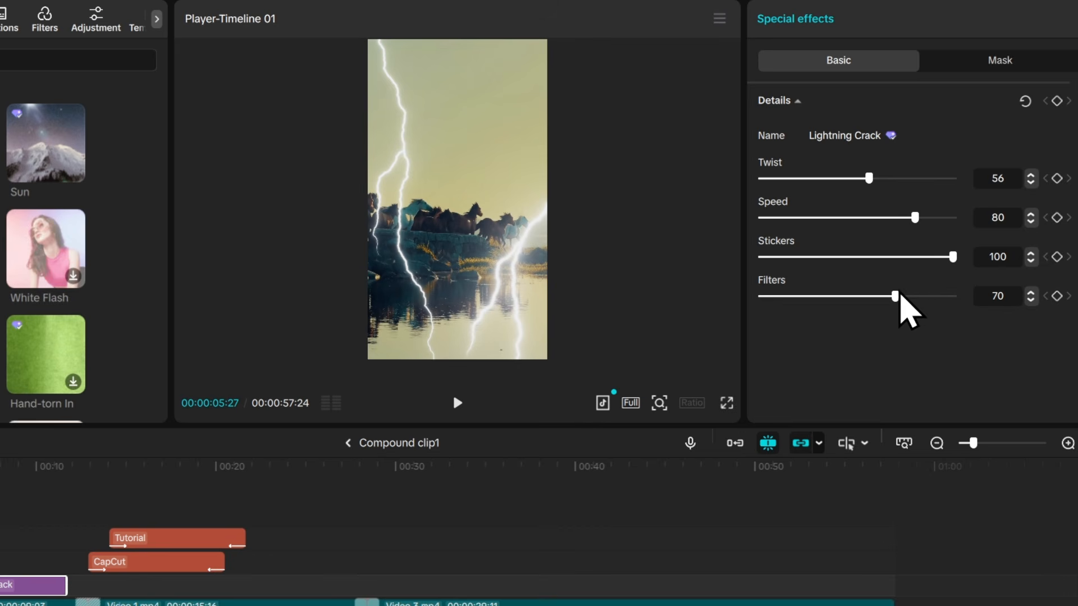
left_click_drag(897, 302, 931, 304)
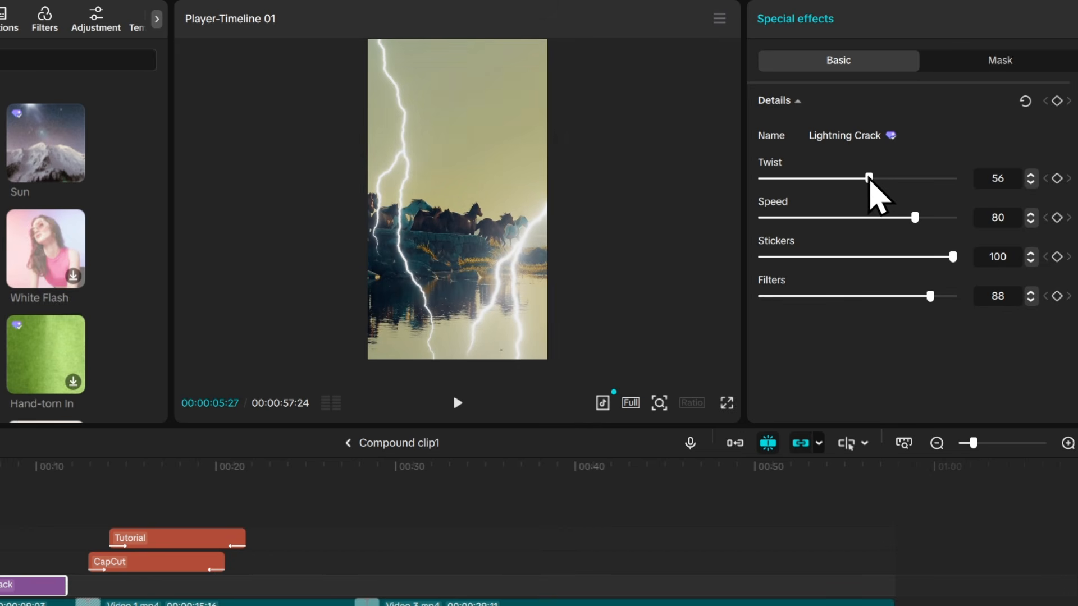
left_click_drag(869, 179, 895, 179)
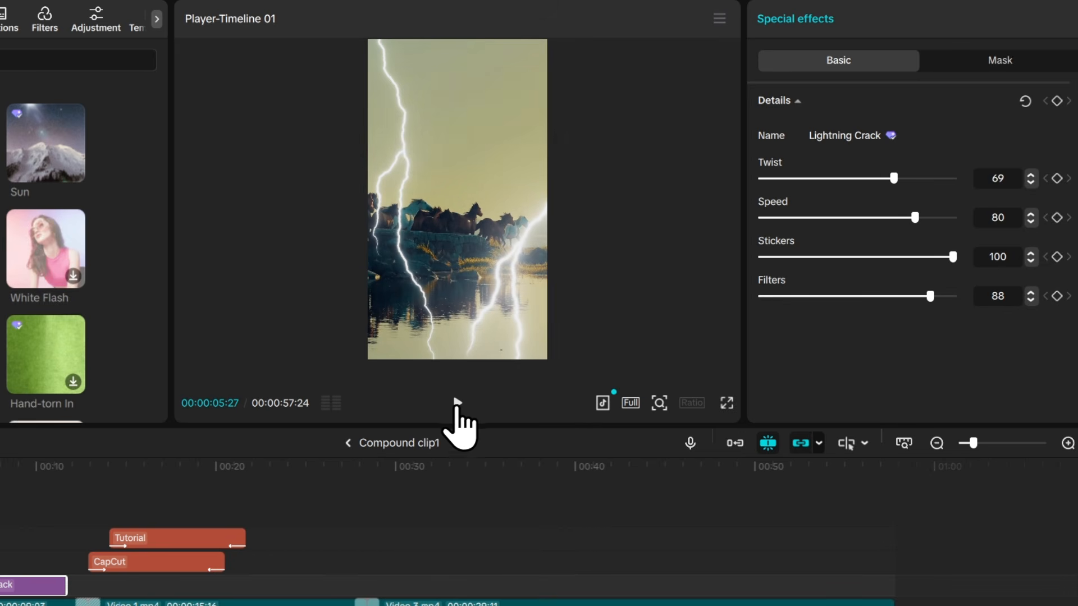
left_click(457, 403)
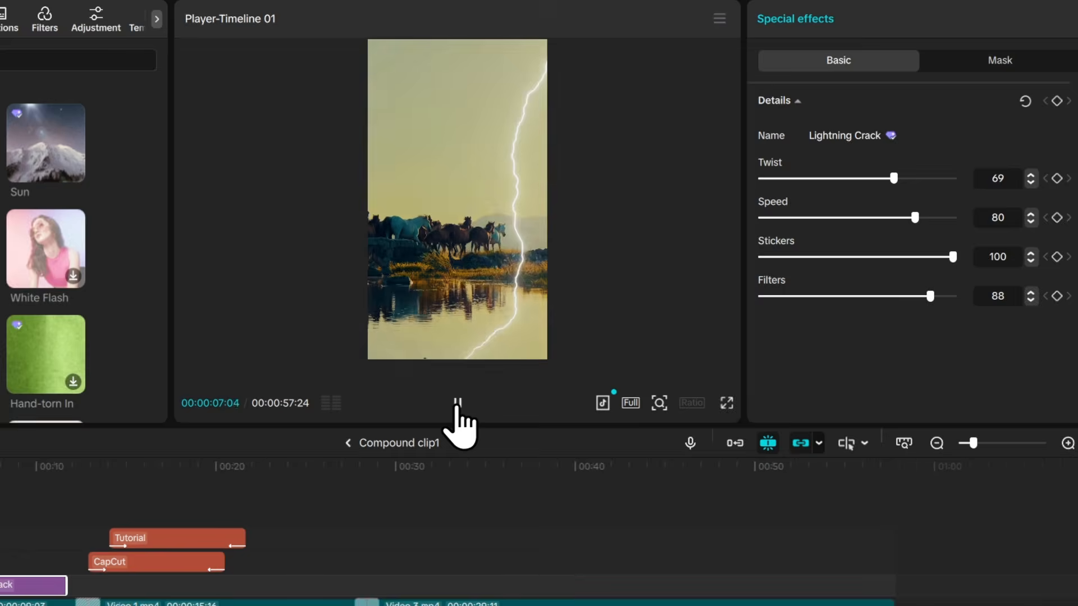
left_click(457, 403)
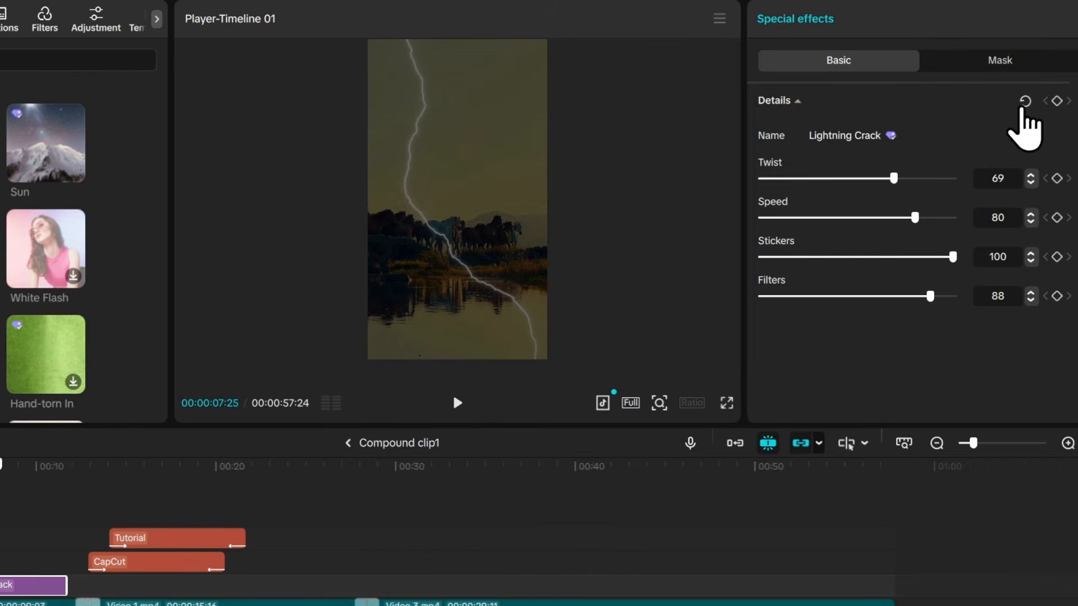
left_click(1024, 103)
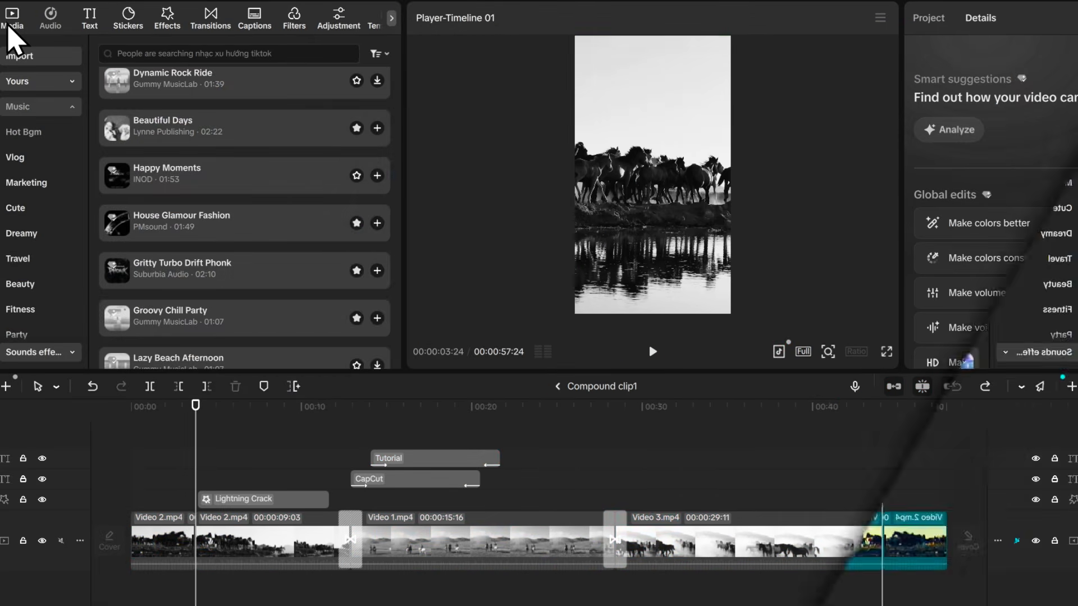
Look through the Hot Bgm tracks in the audio library for suitable background music.
left_click(8, 26)
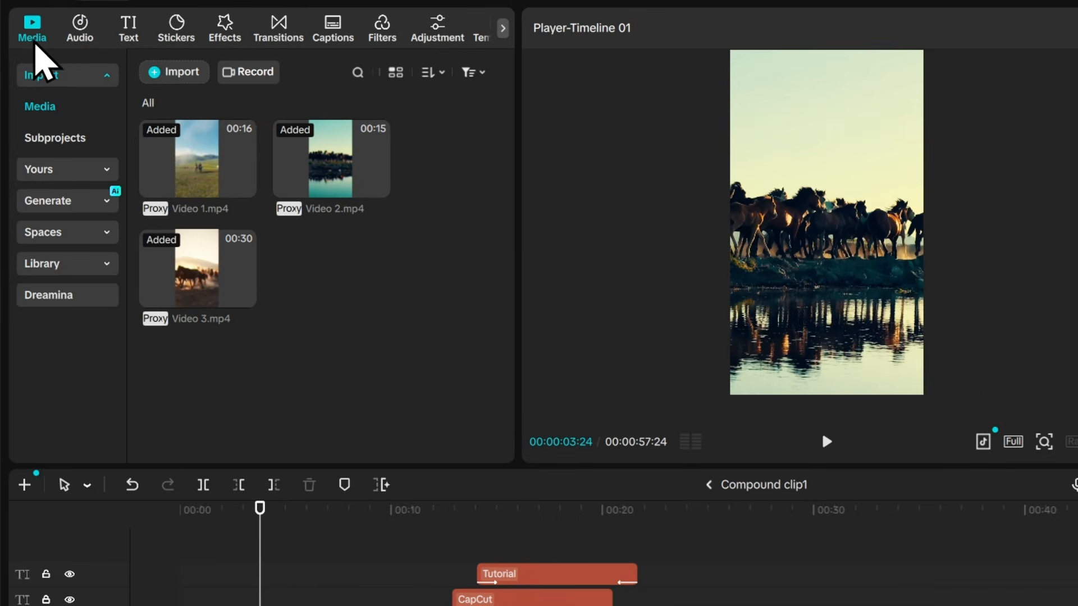
left_click(78, 28)
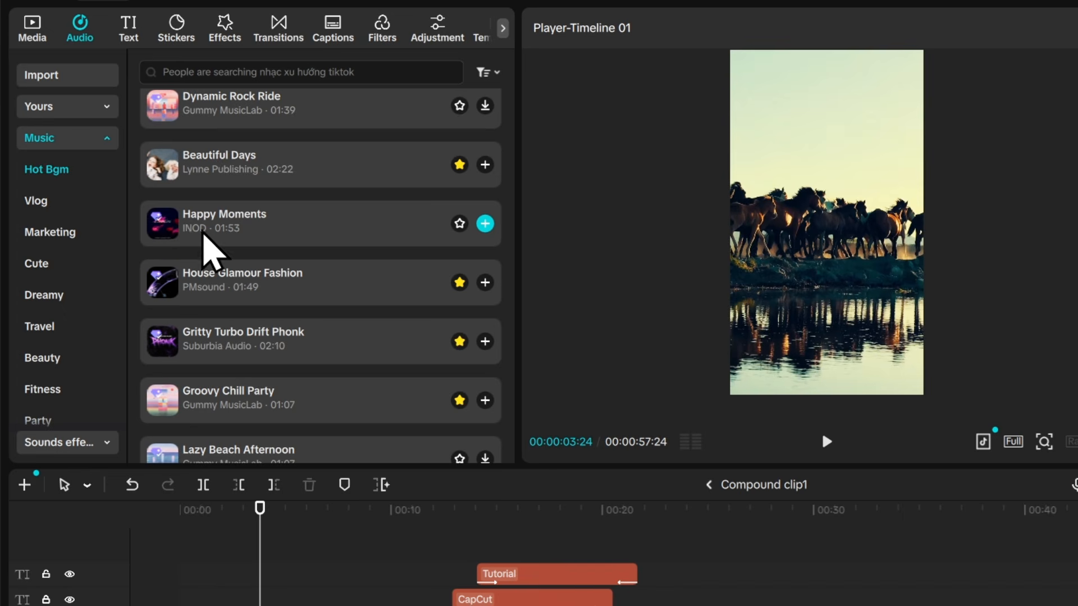
scroll(205, 241, "down", 3)
scroll(205, 236, "down", 14)
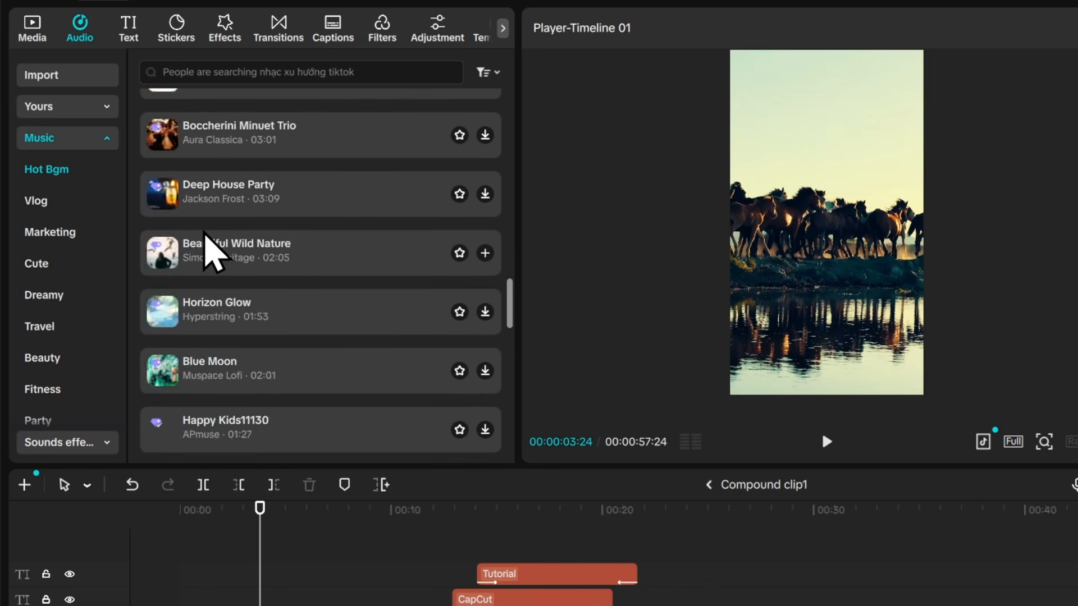
scroll(213, 252, "down", 14)
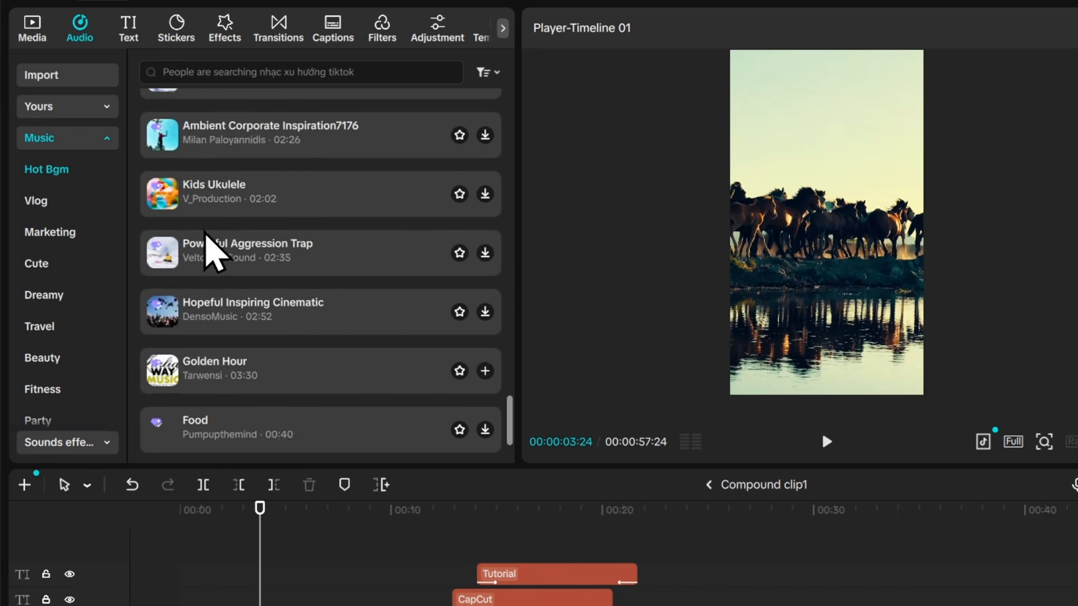
scroll(217, 252, "up", 3)
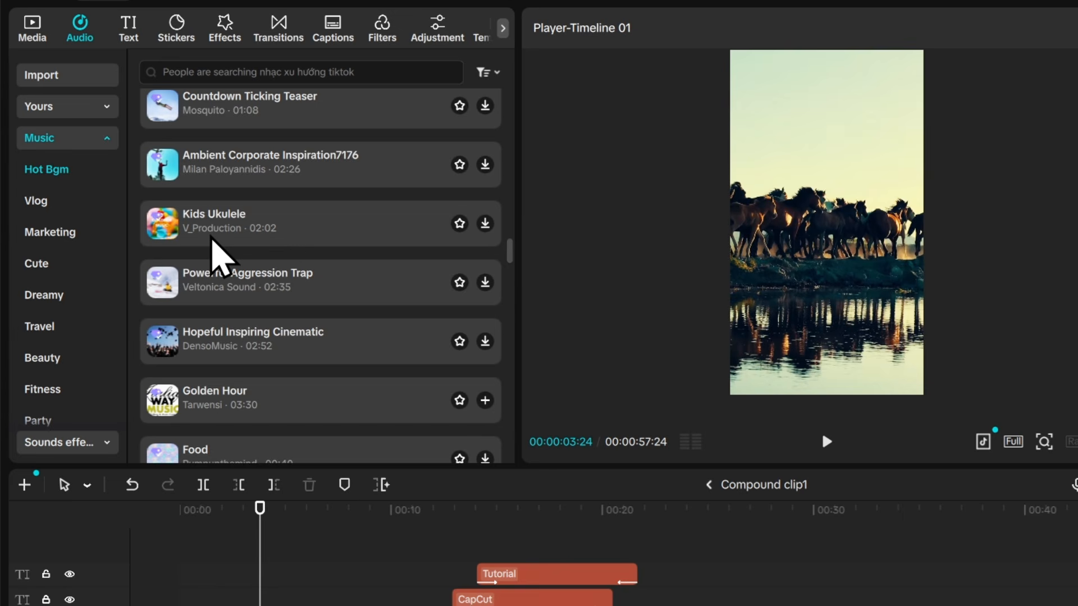
scroll(213, 240, "up", 10)
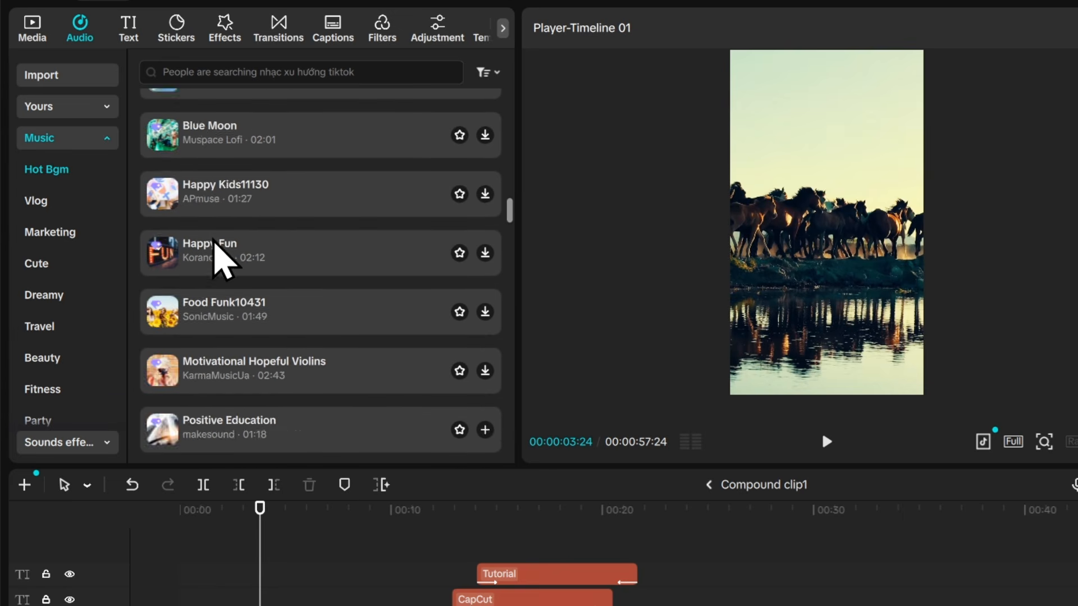
scroll(217, 256, "up", 5)
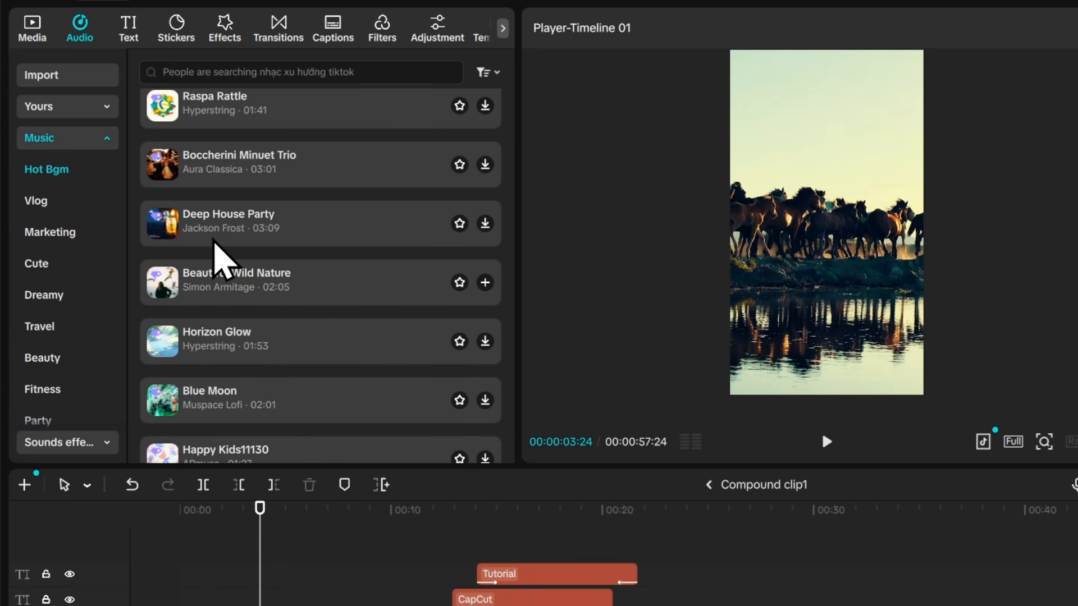
scroll(218, 256, "up", 2)
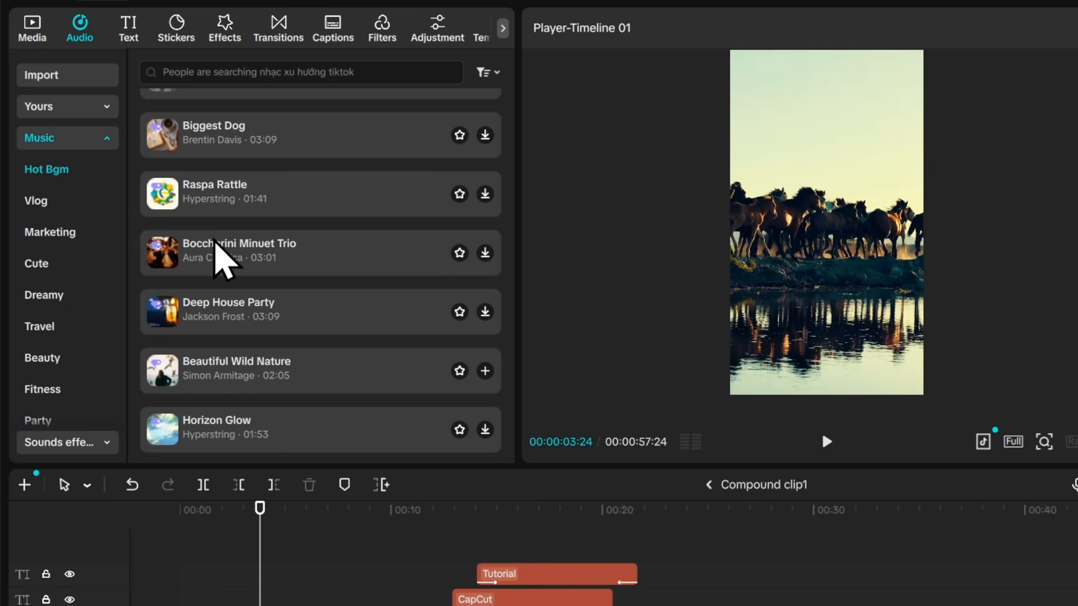
scroll(219, 256, "up", 5)
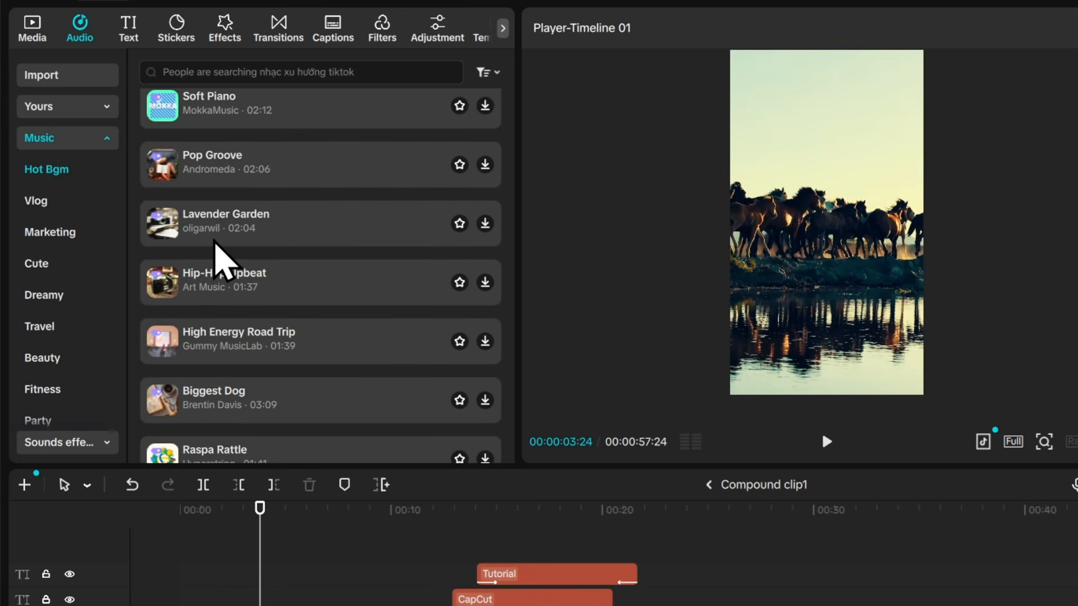
scroll(215, 241, "up", 9)
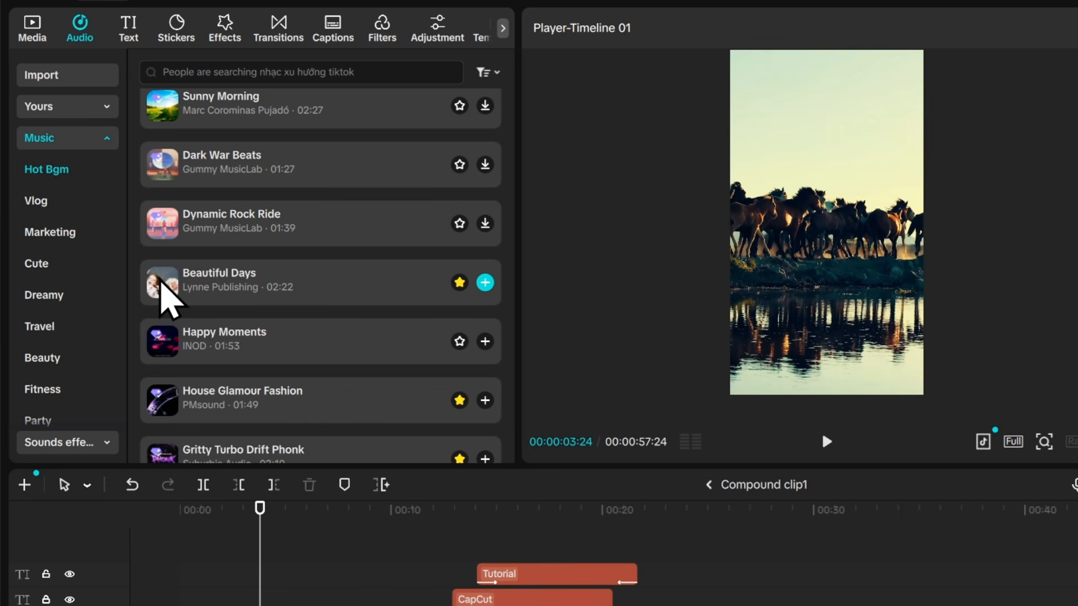
Preview the Beautiful Days and House Glamour Fashion music tracks.
left_click(162, 282)
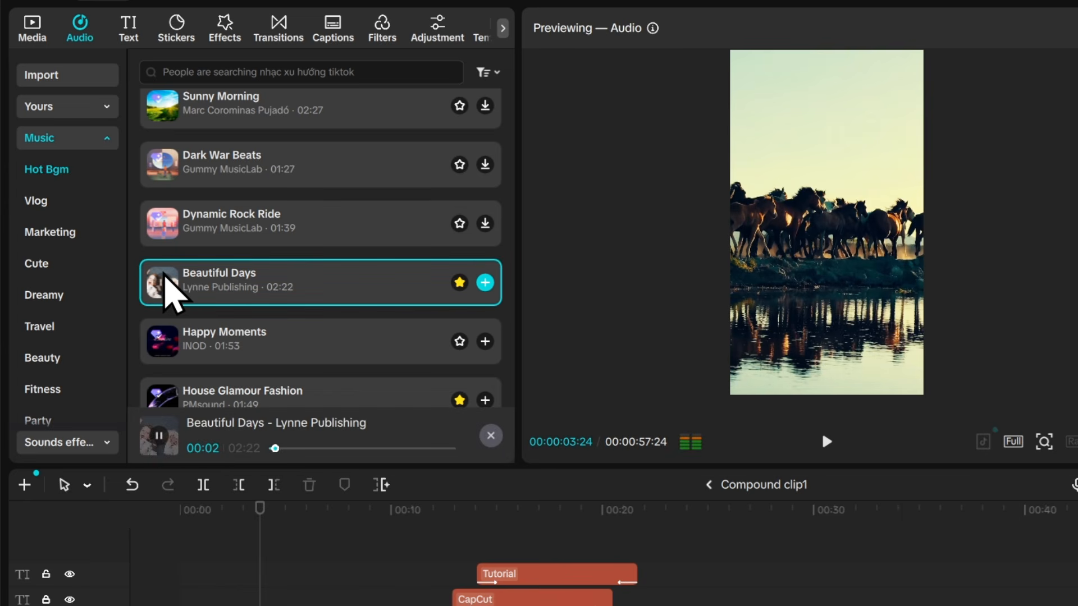
scroll(165, 281, "down", 3)
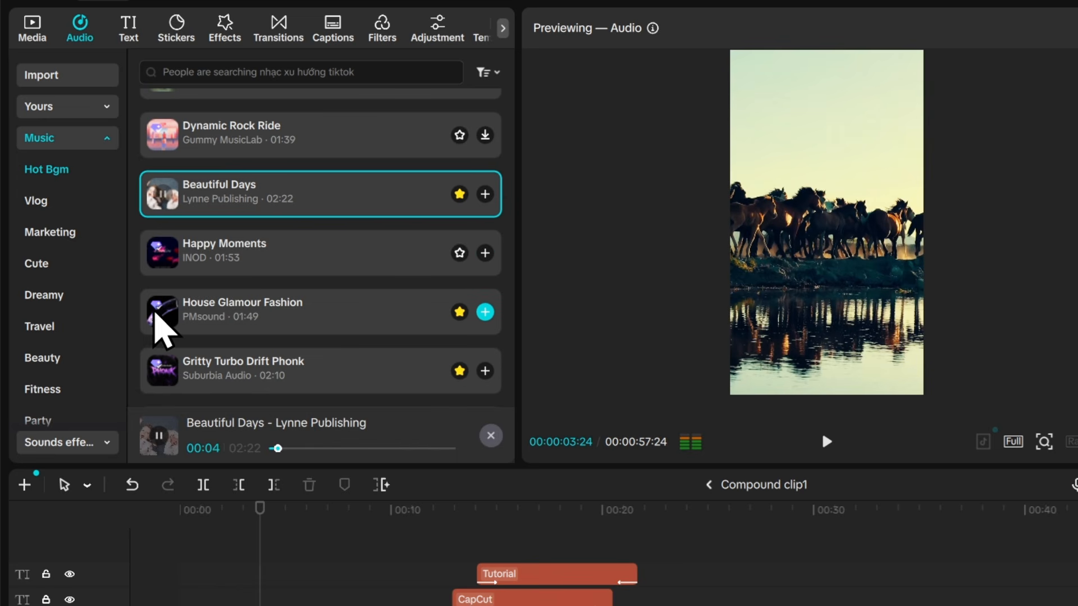
left_click(158, 316)
scroll(240, 292, "down", 3)
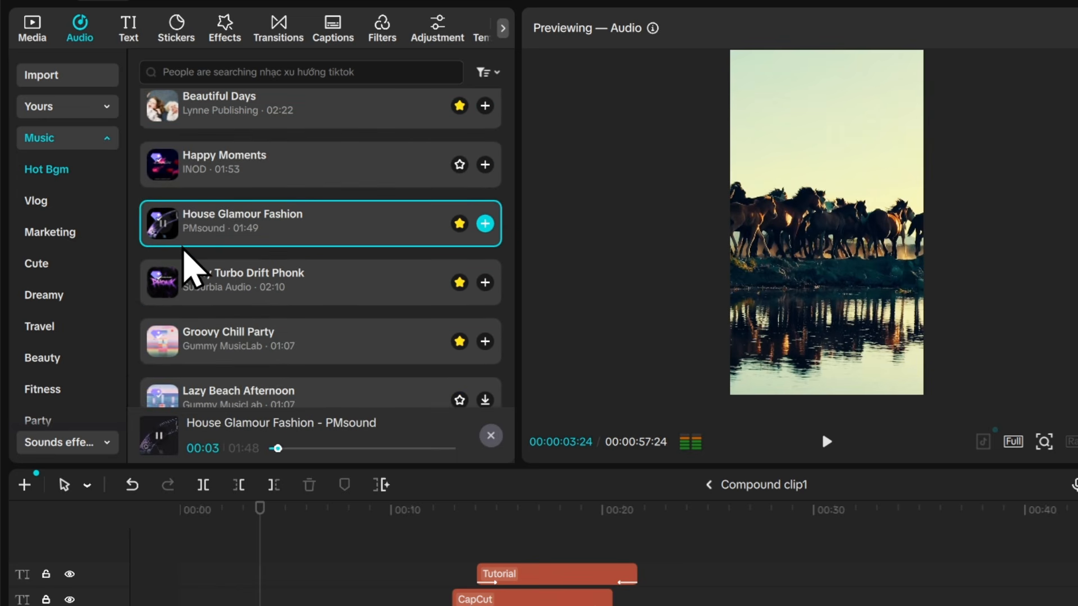
scroll(184, 253, "down", 3)
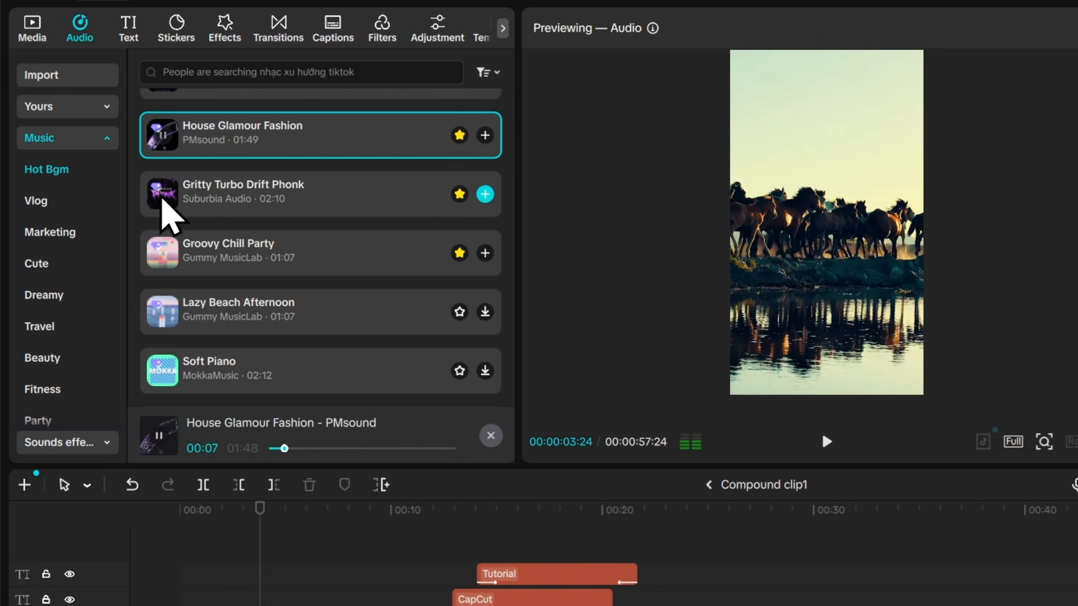
Preview the Gritty Turbo Drift Phonk track, add it to the timeline at 00:00:03:24, and play the video with it.
left_click(162, 199)
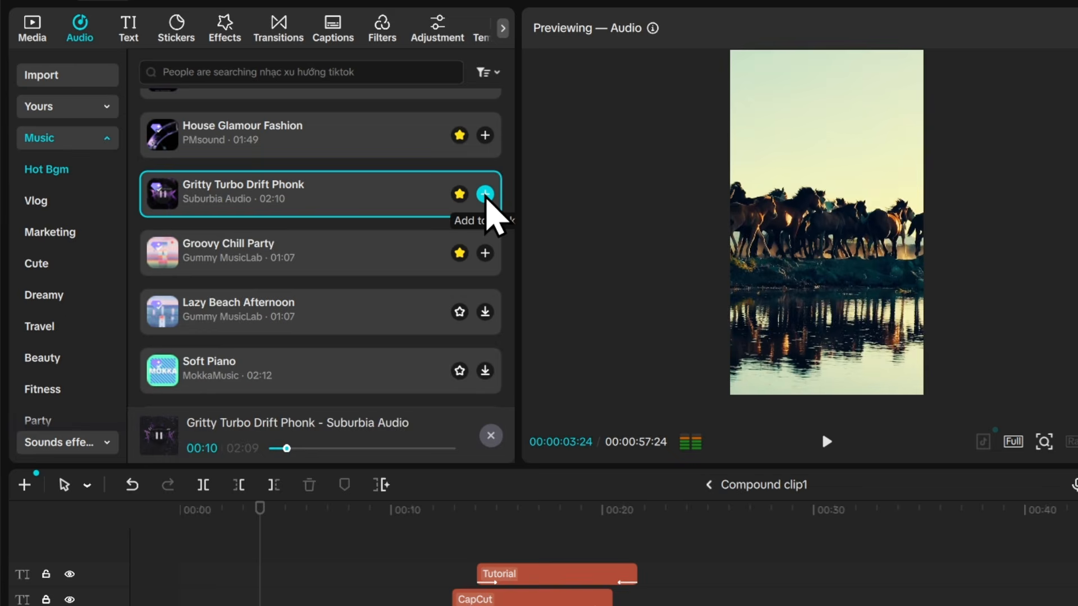
left_click(485, 194)
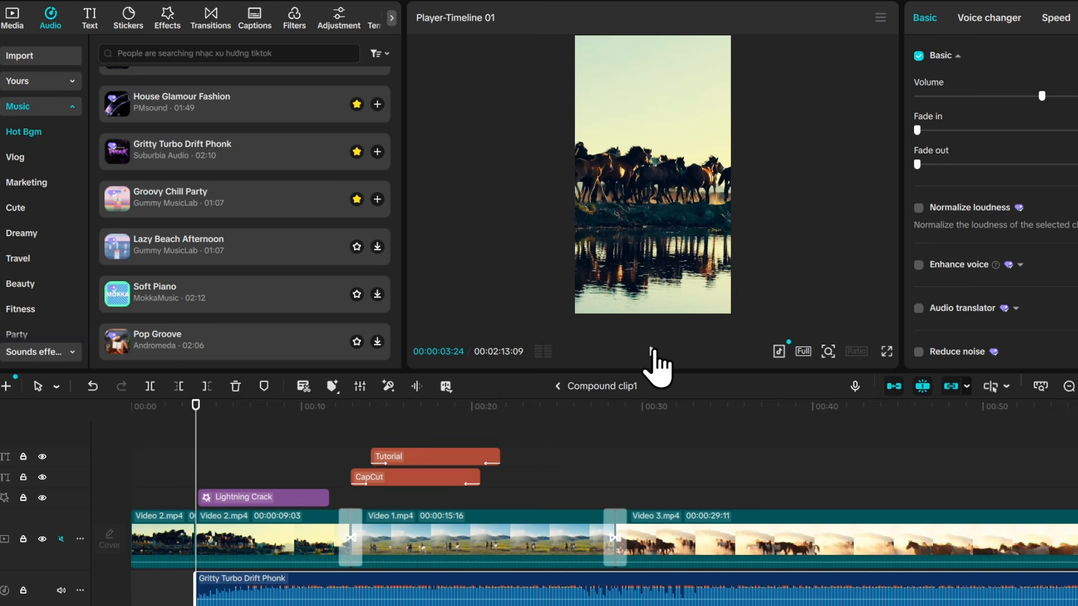
left_click(653, 353)
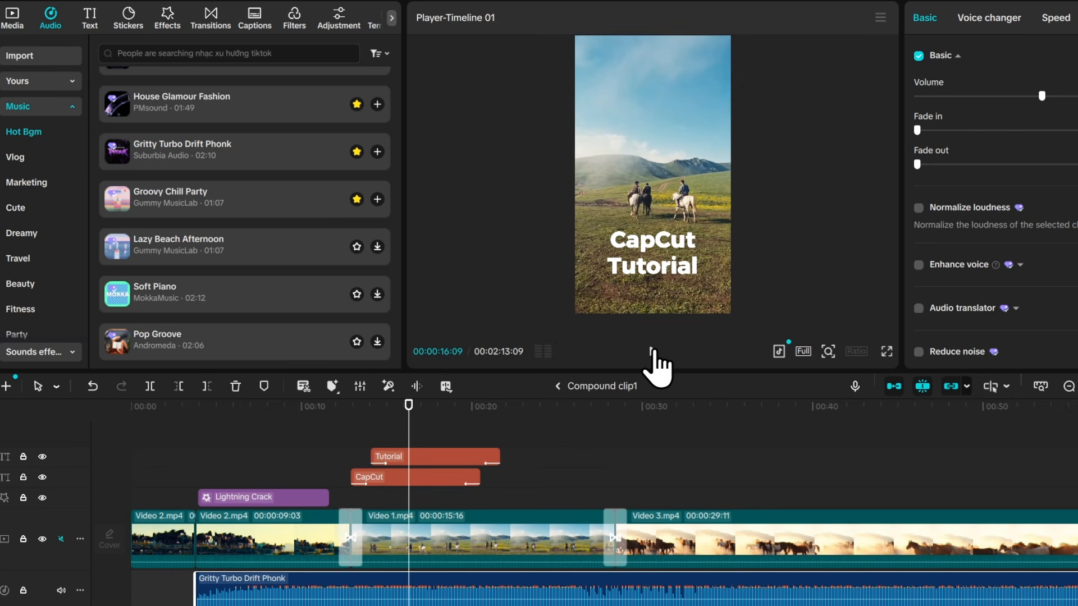
left_click(652, 351)
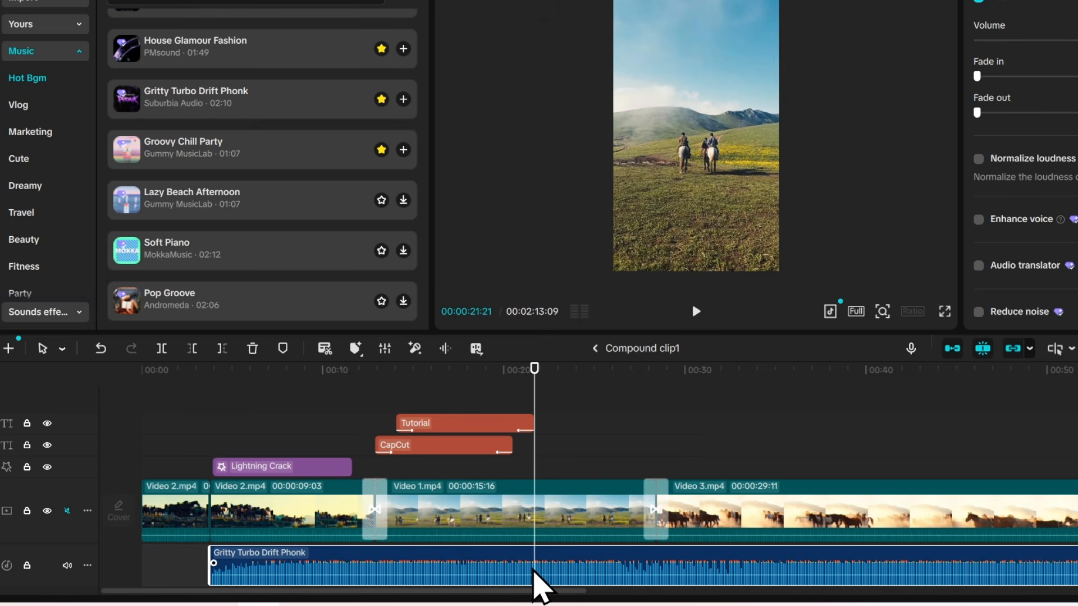
Cut the Gritty Turbo Drift Phonk track at 00:00:21:21, delete the remainder, and play the video from 00:00:03:24.
key("ctrl+b")
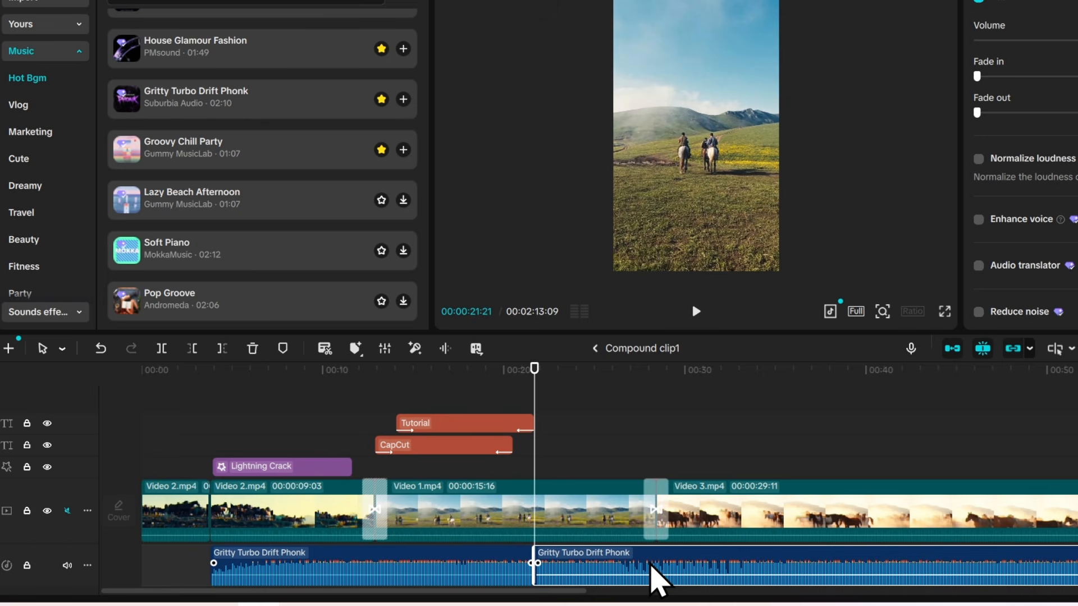
key("Delete")
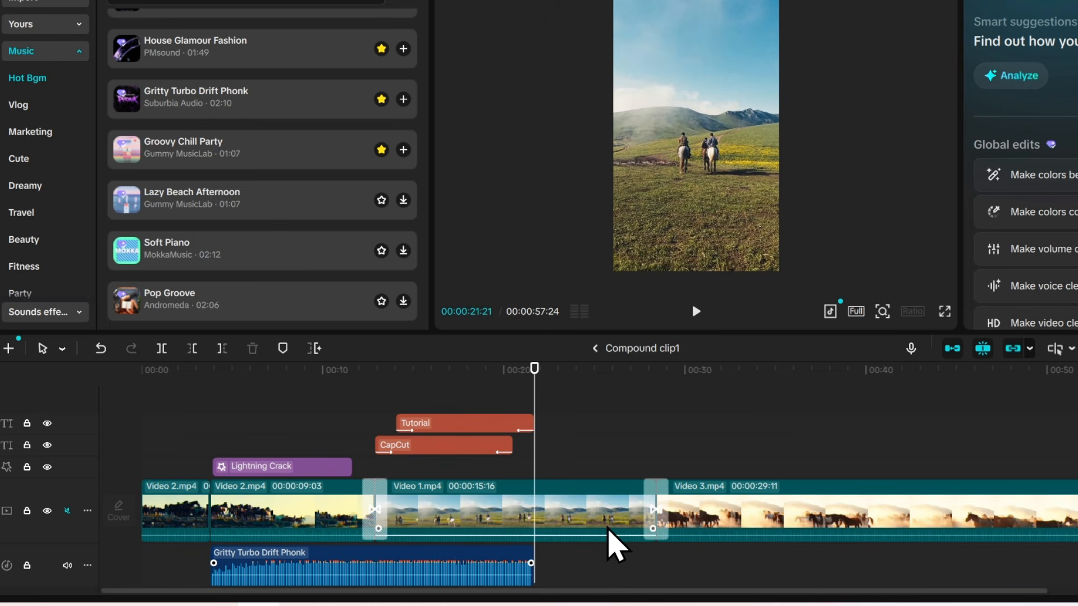
left_click_drag(530, 371, 209, 452)
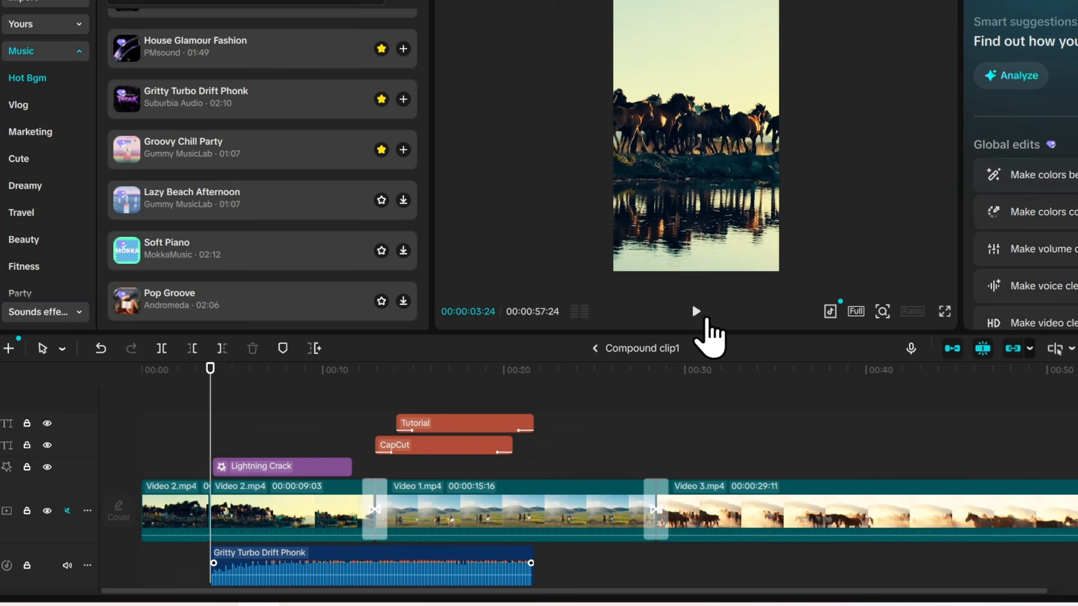
left_click(696, 312)
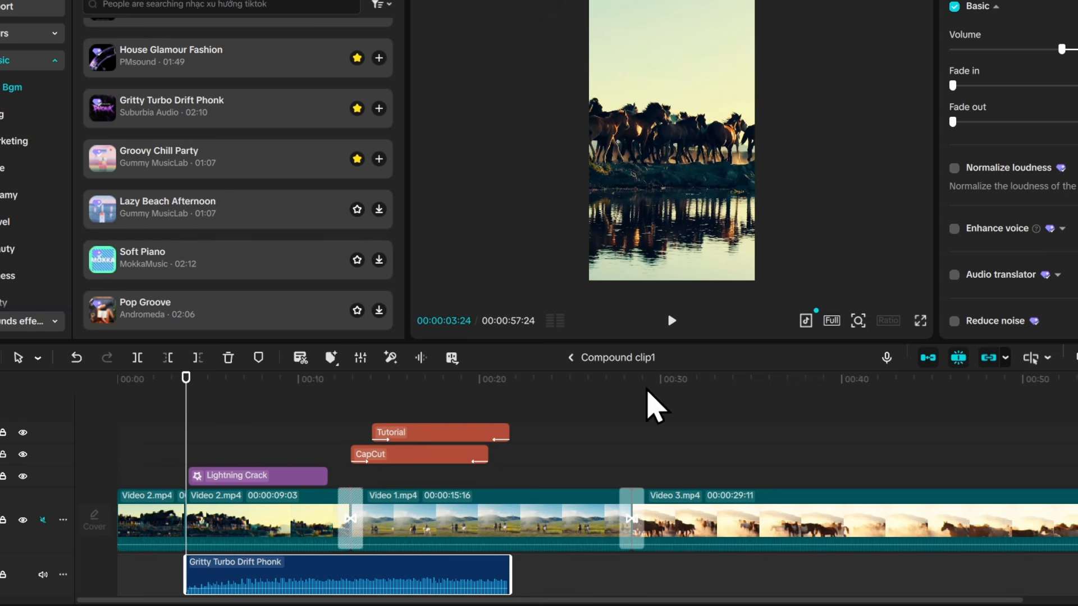
Replay the video from 00:00:03:24 past the end of the trimmed music to check its volume of -12.1 dB.
left_click(672, 321)
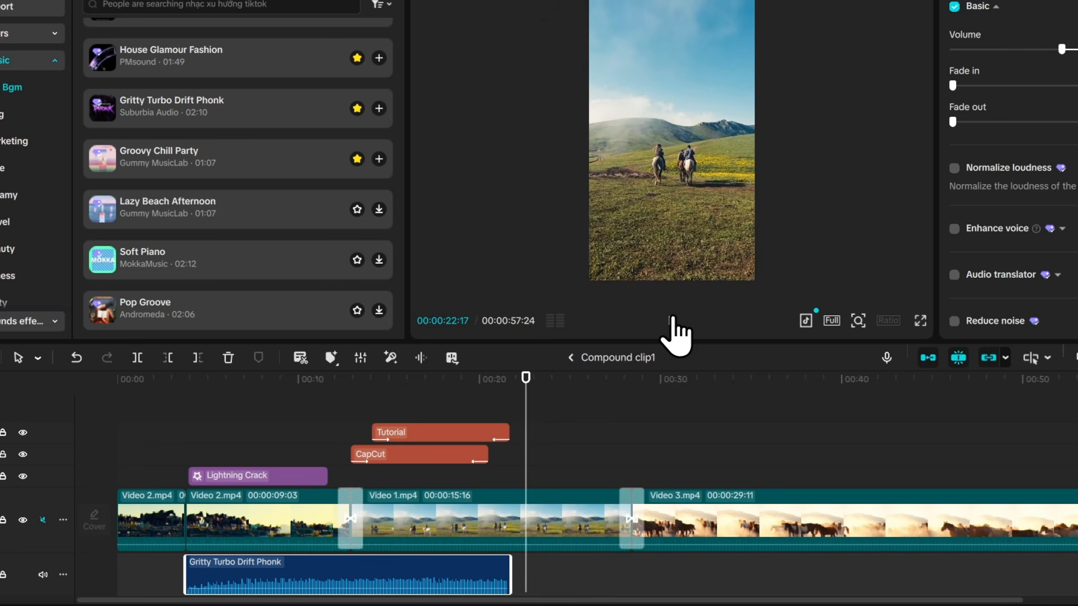
left_click(672, 321)
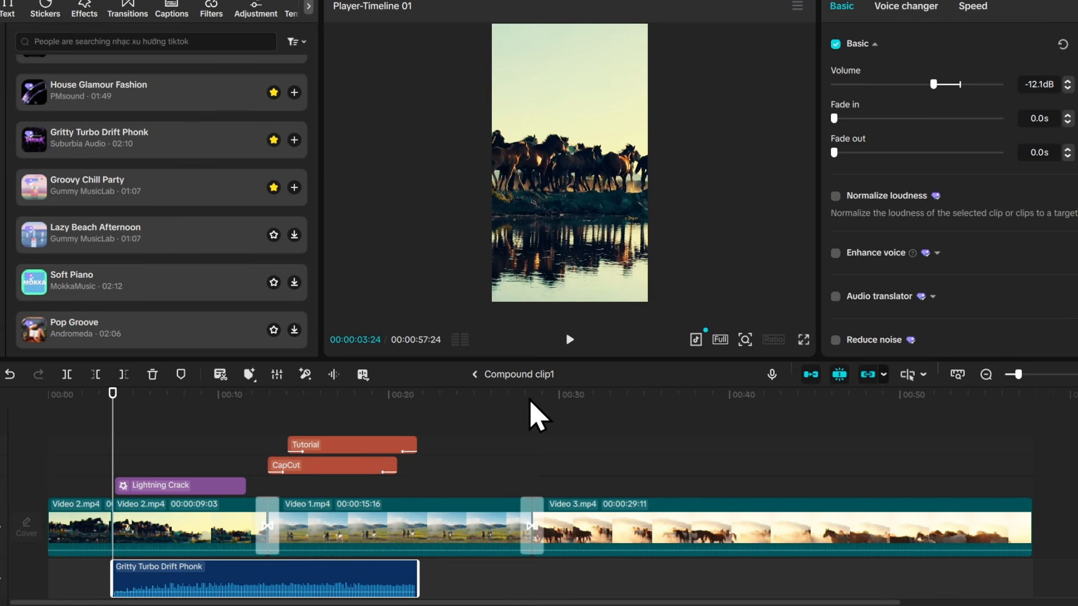
left_click(568, 340)
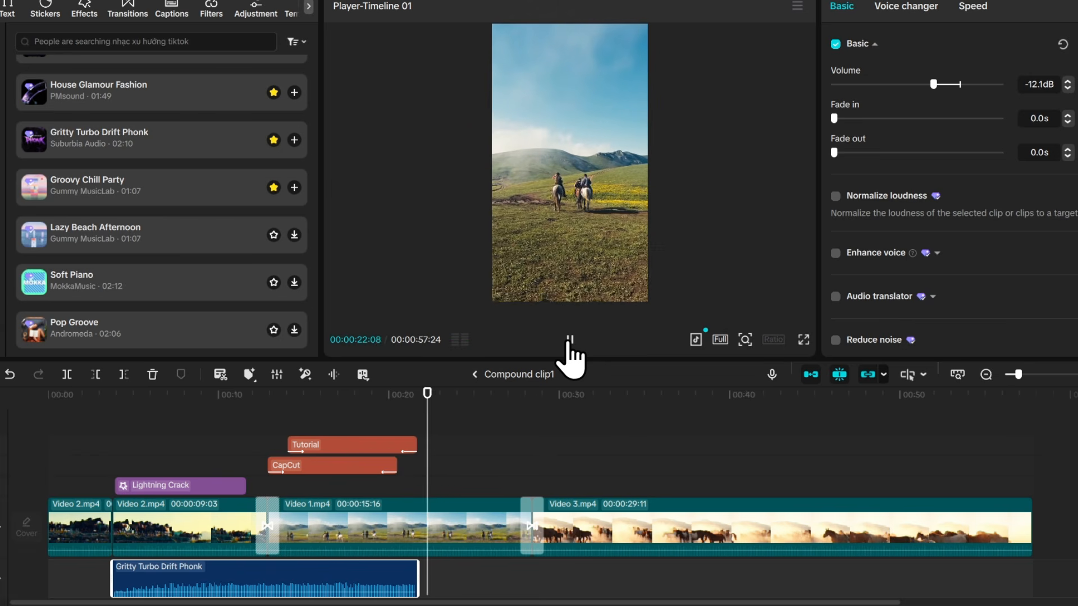
left_click(569, 343)
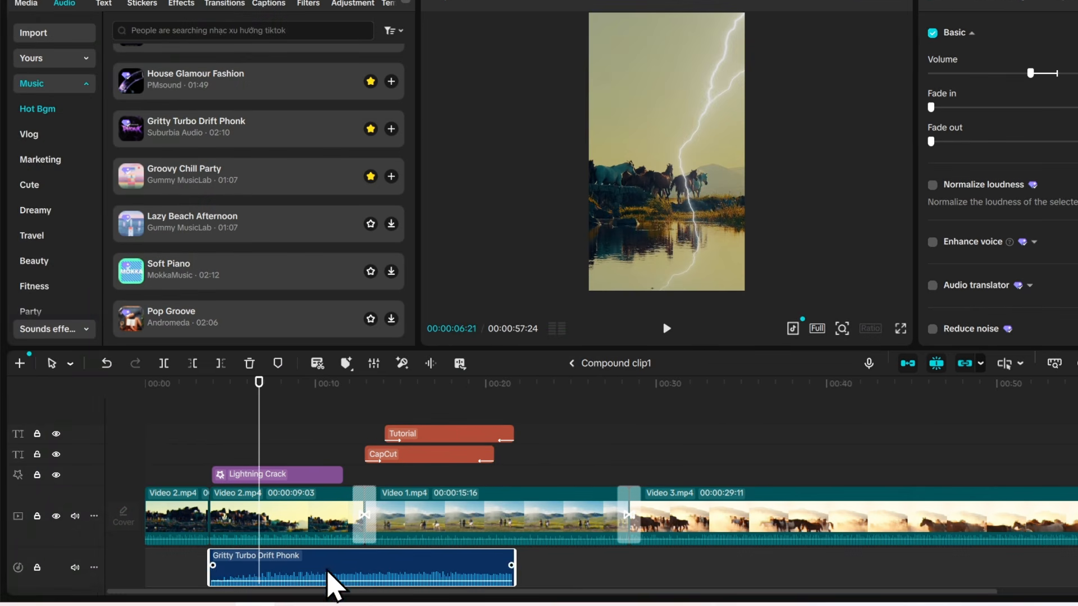
Lower the audio volume of the 00:00:09:03 Video 2 clip and the Video 1 clip to -∞ dB.
left_click(271, 546)
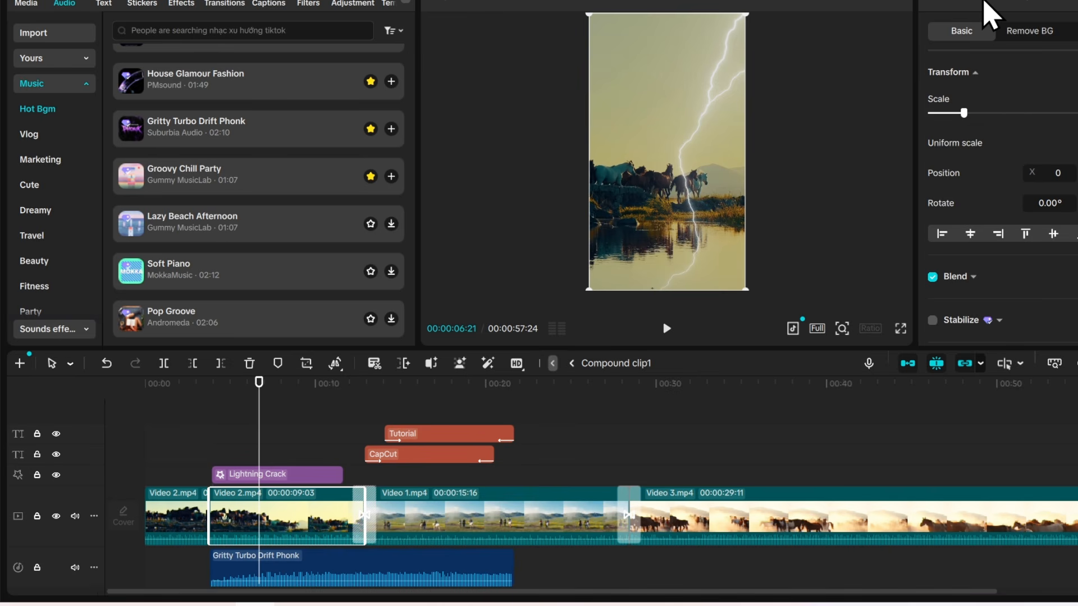
left_click(901, 12)
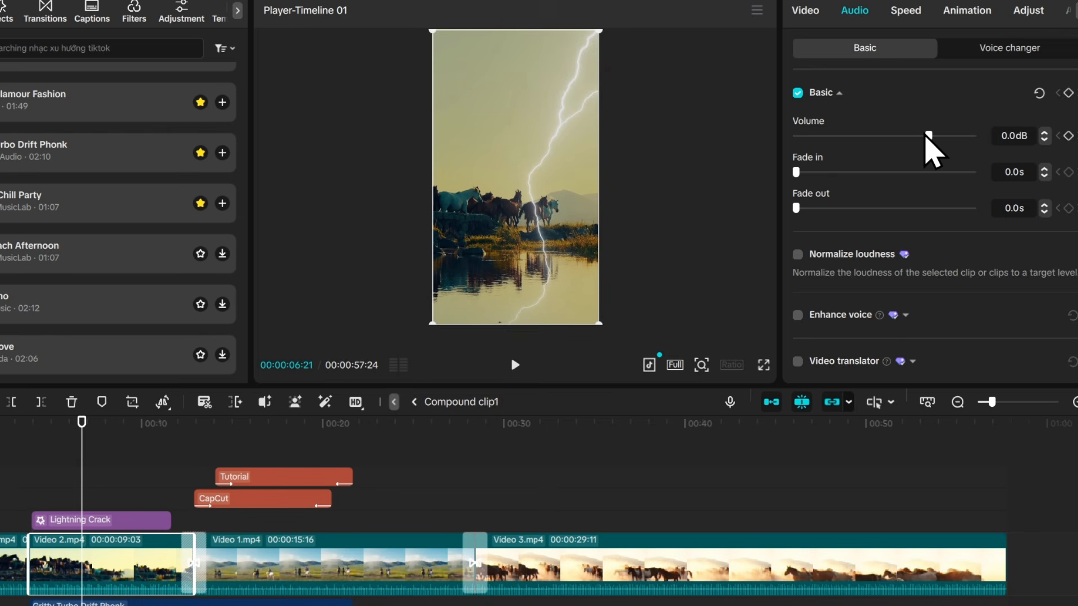
left_click_drag(927, 135, 794, 145)
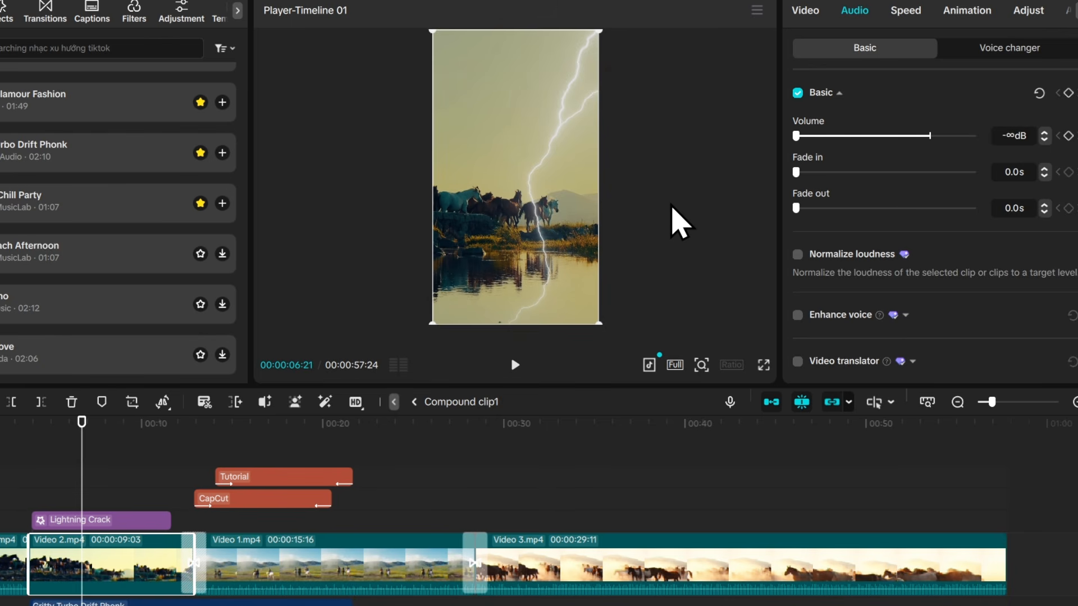
left_click(299, 573)
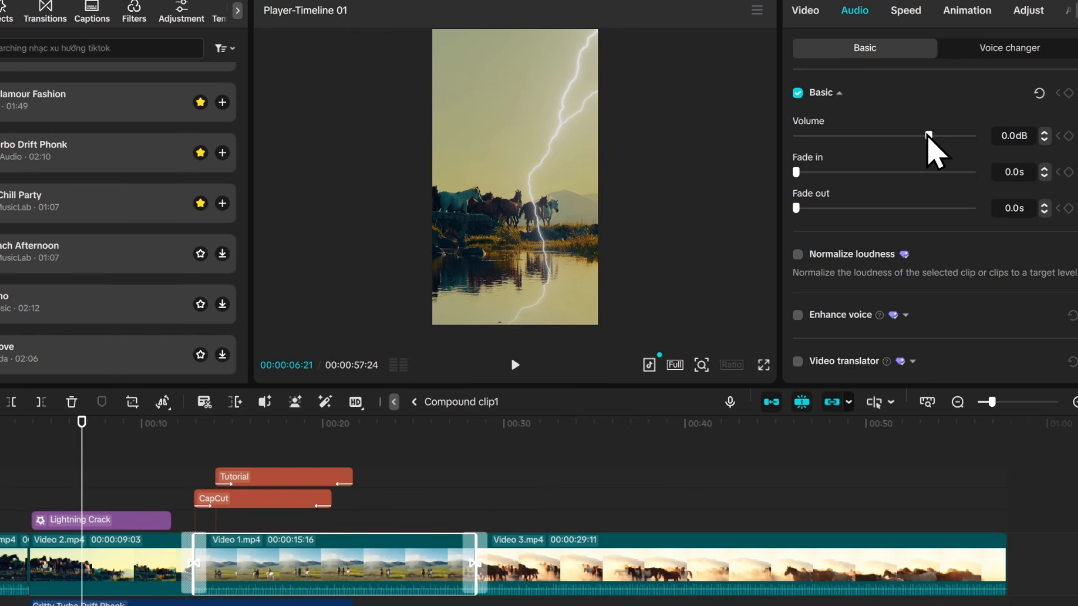
left_click_drag(927, 136, 807, 147)
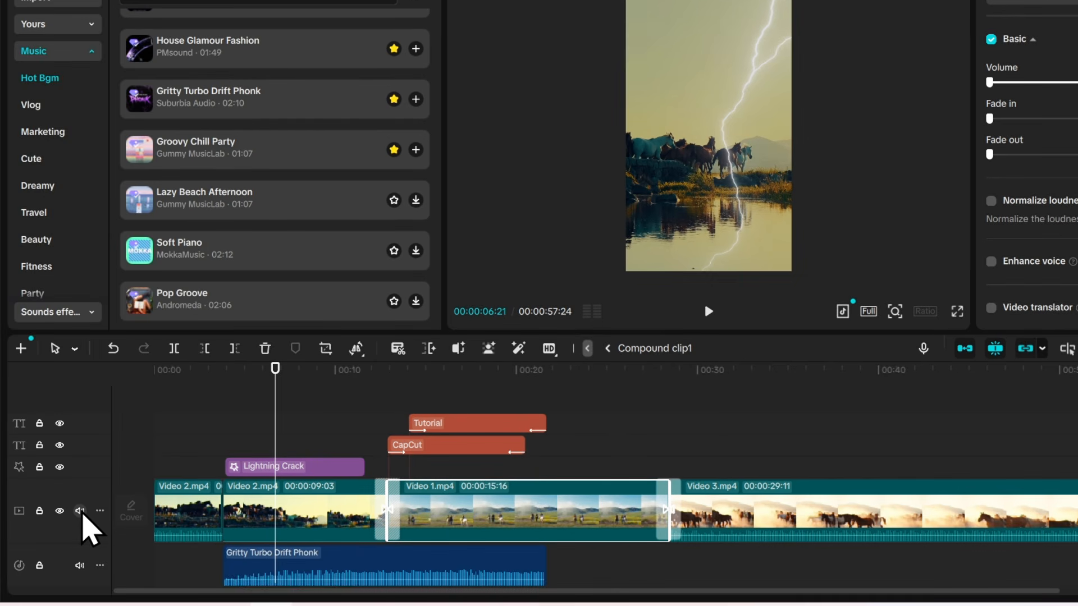
Mute the entire video track and play the video from 00:00:03:24 with only the background music.
left_click(81, 511)
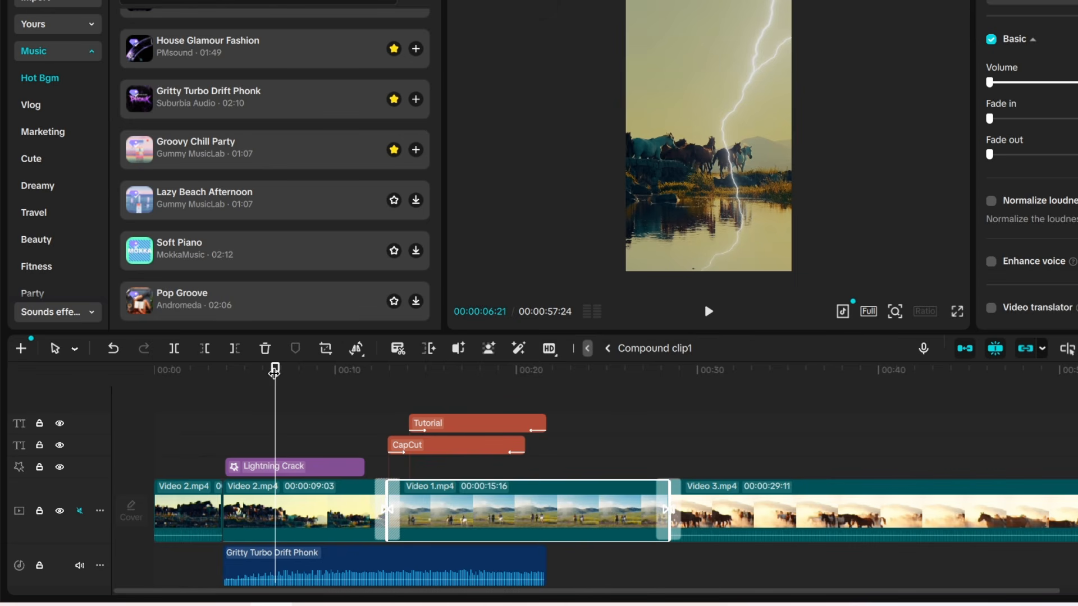
left_click_drag(273, 374, 219, 399)
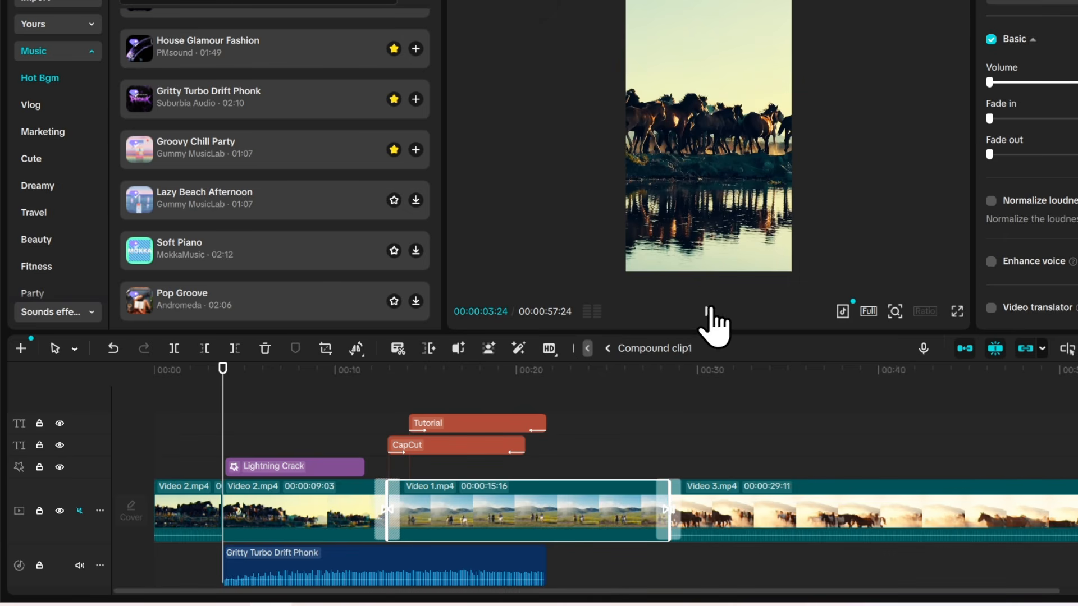
left_click(708, 312)
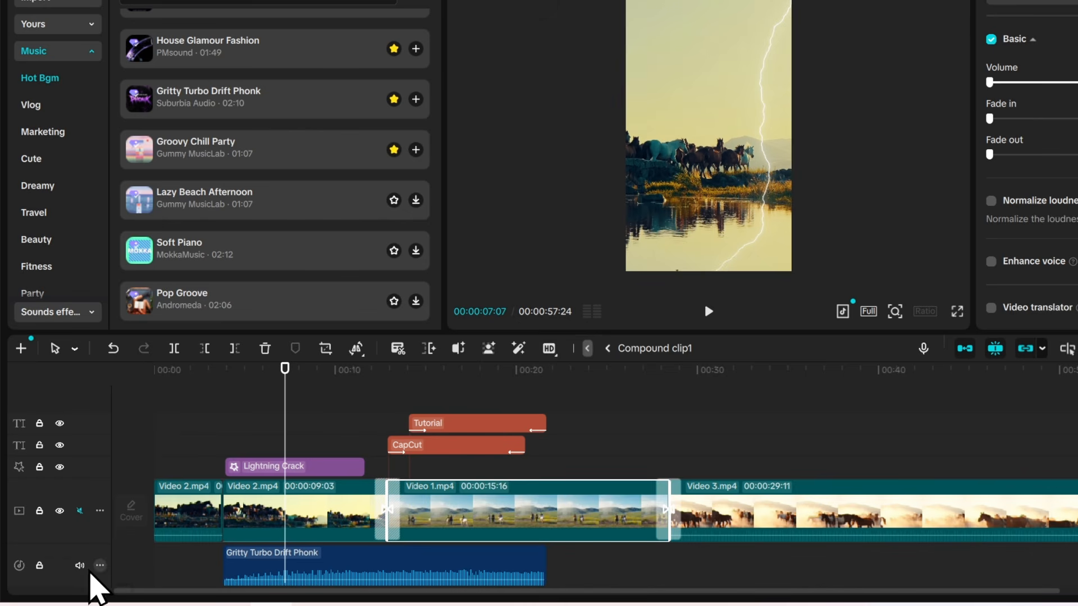
Compare playback of only the video track's sound with only the music by switching the two tracks' muting back and forth.
left_click(80, 566)
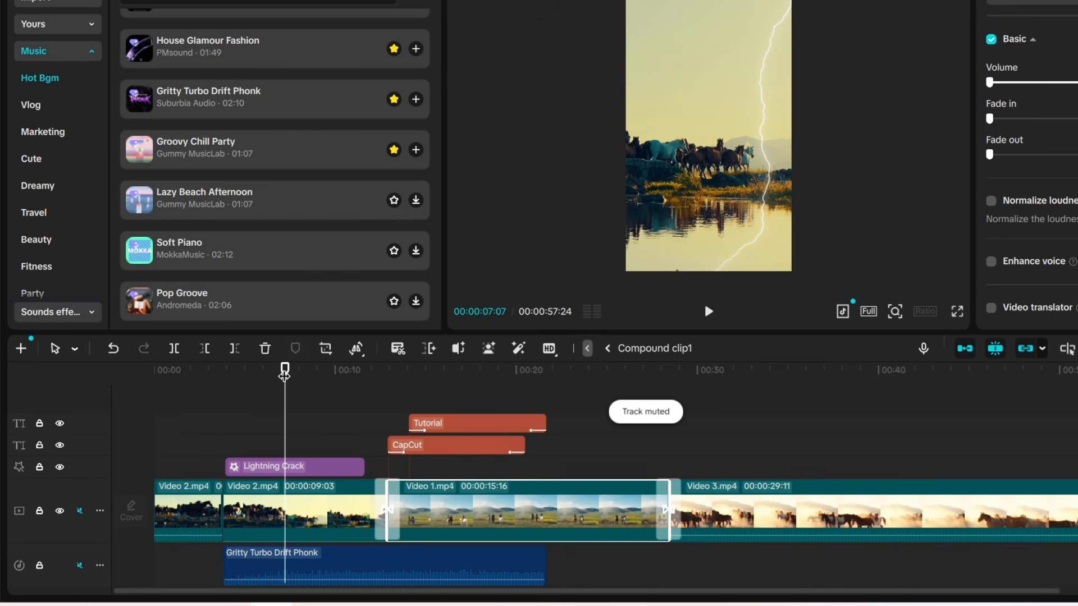
left_click_drag(285, 373, 171, 373)
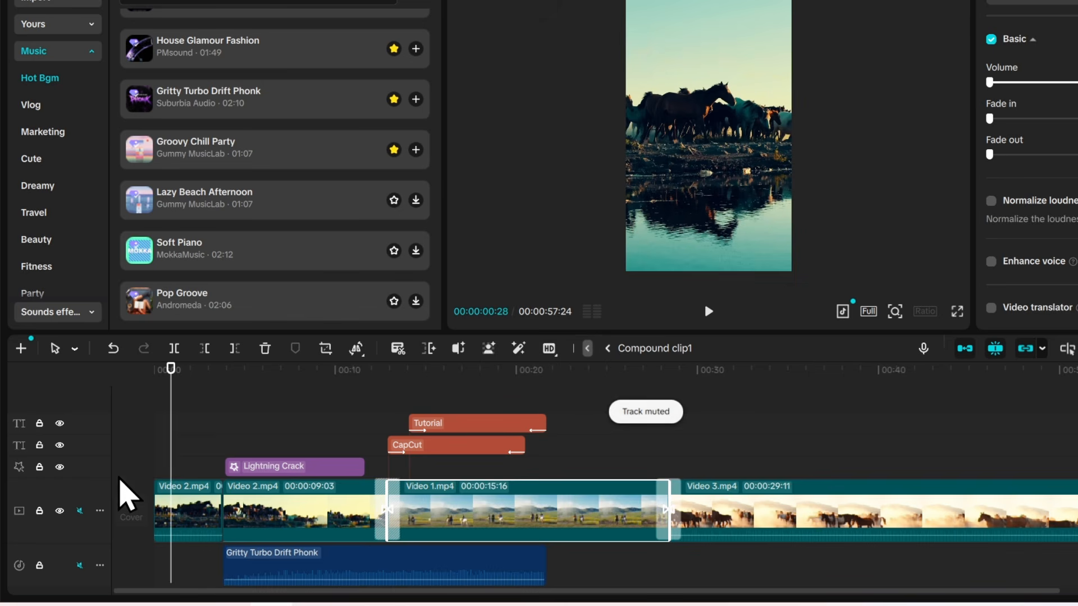
left_click(81, 510)
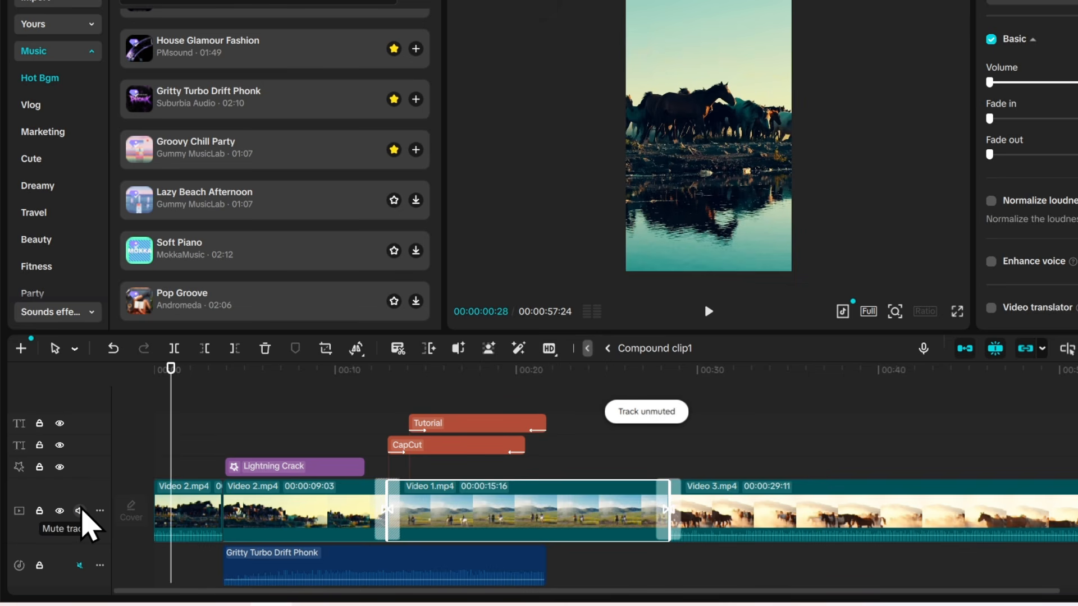
left_click(709, 311)
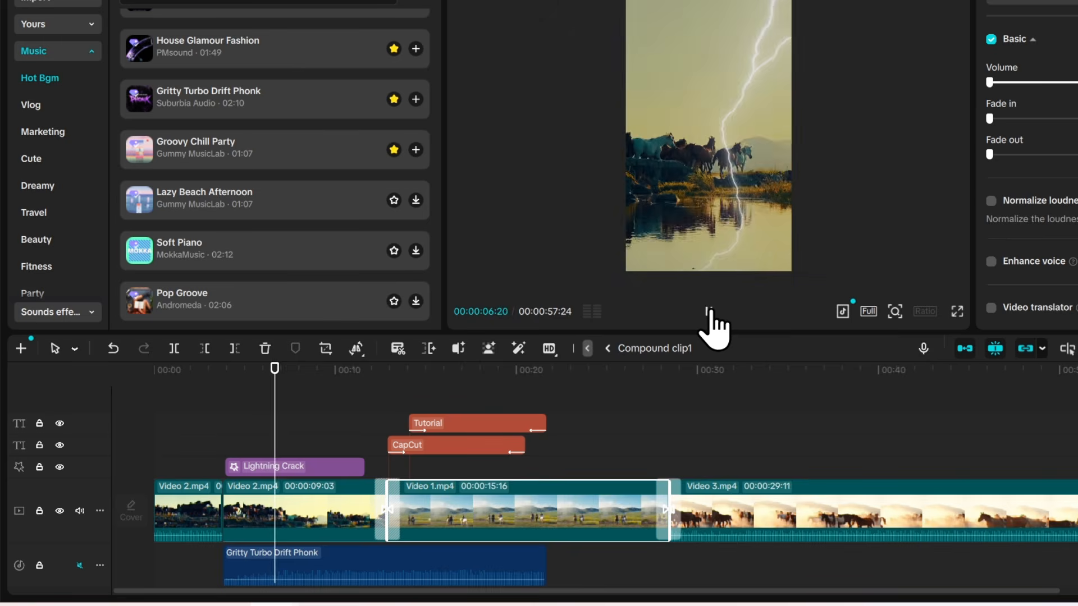
left_click(80, 511)
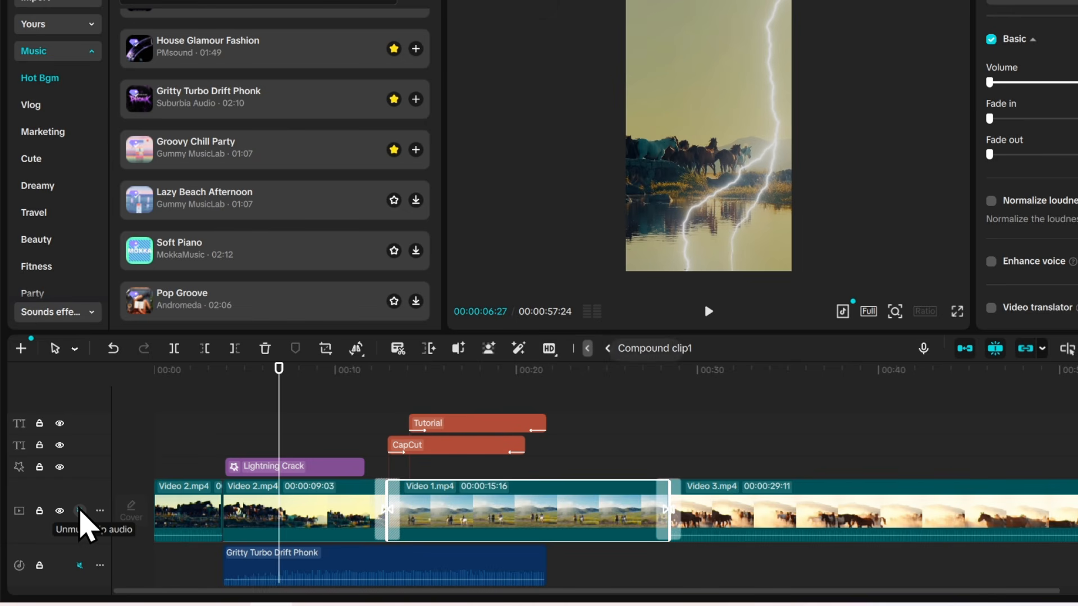
left_click(80, 566)
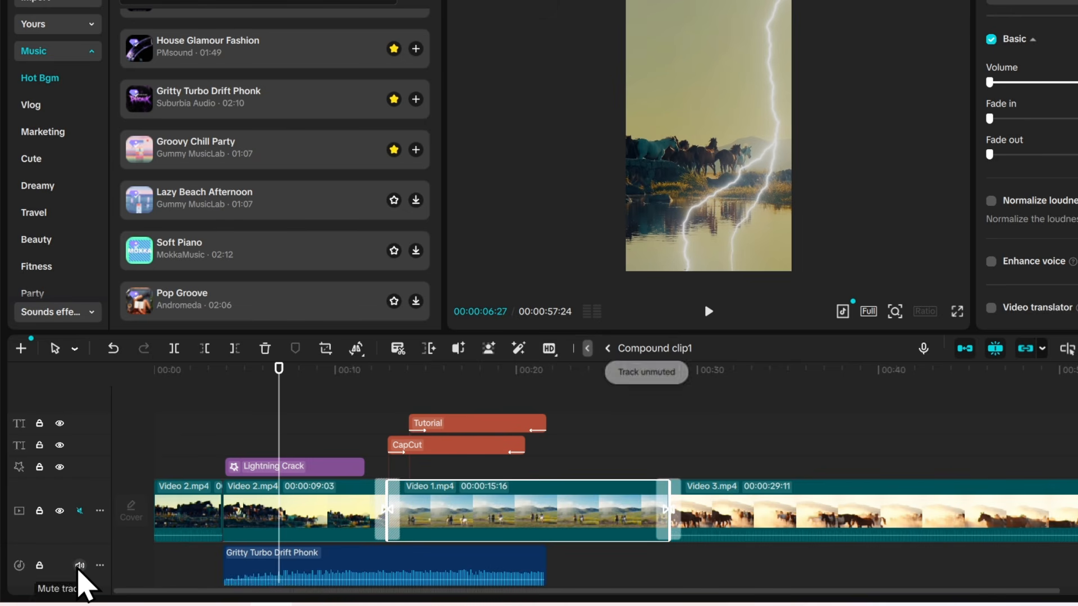
left_click_drag(279, 371, 172, 422)
left_click(709, 311)
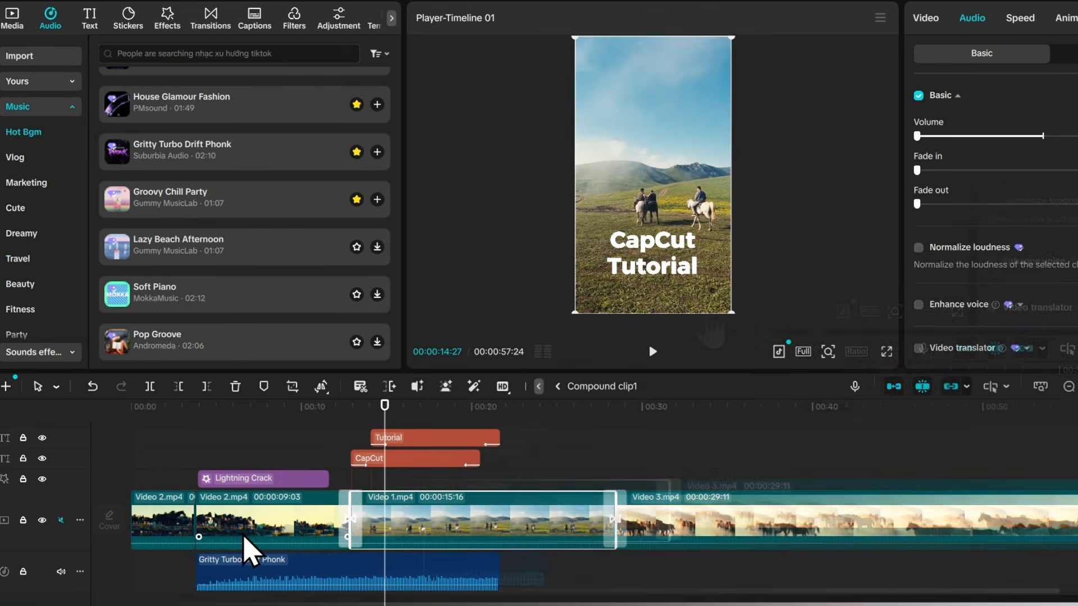
Extract the audio of the 00:00:09:03 Video 2 clip to its own track and select the extracted audio.
left_click(273, 528)
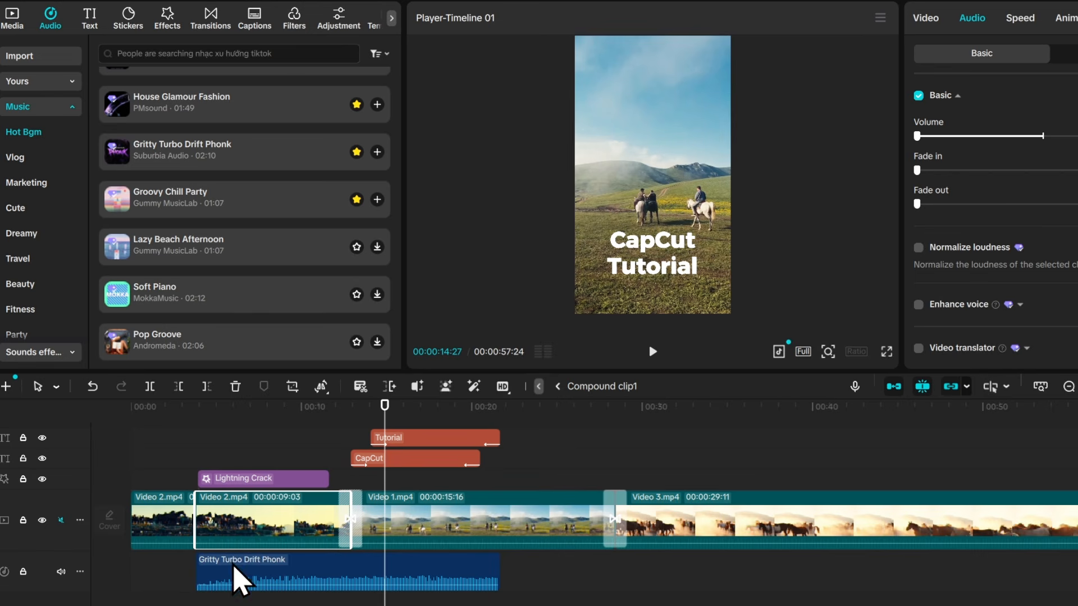
right_click(253, 543)
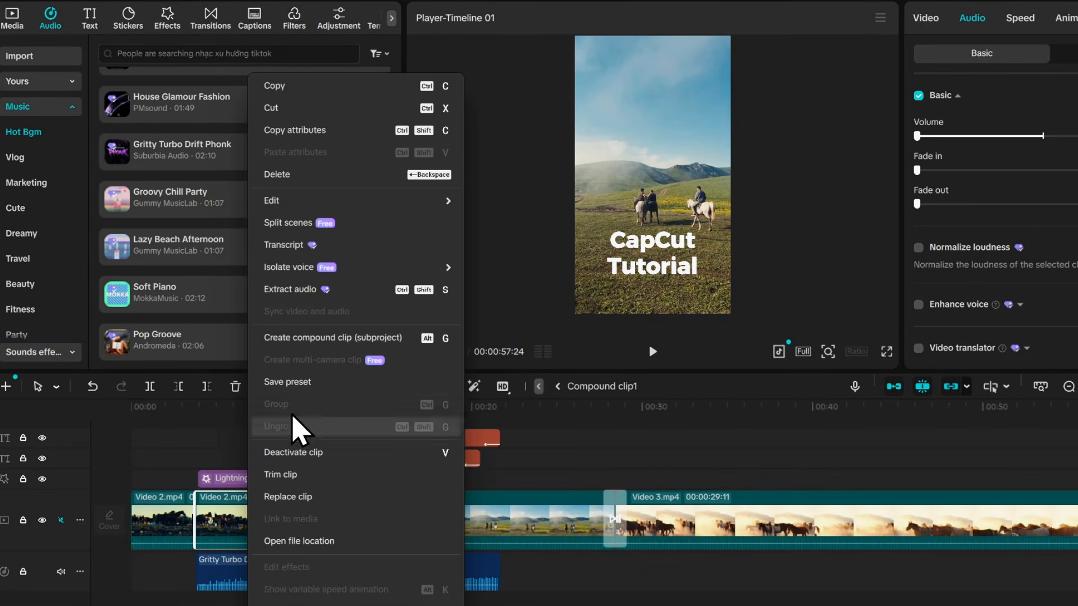
left_click(279, 291)
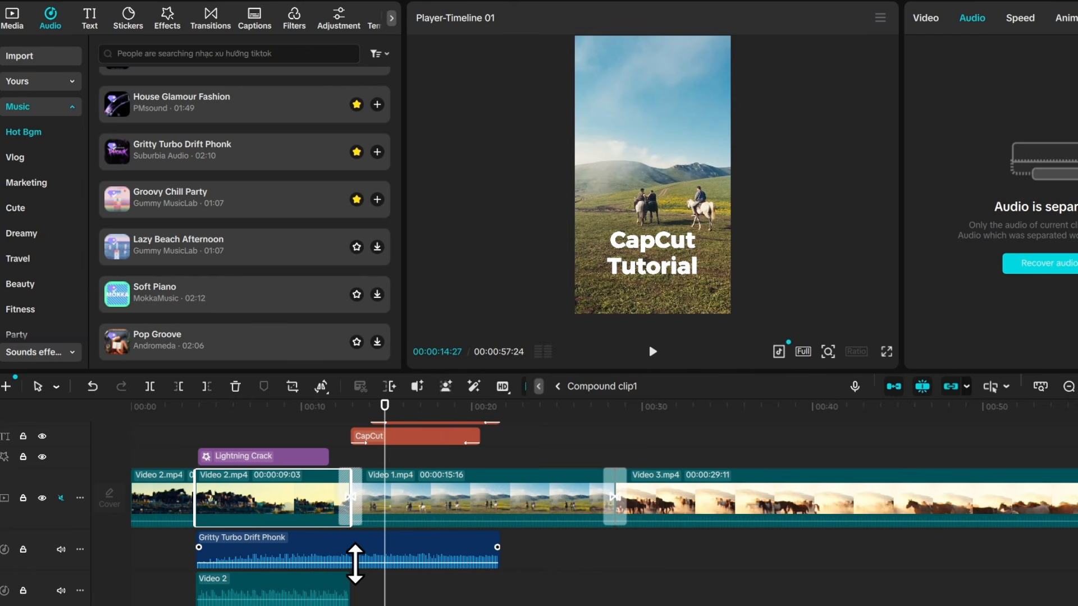
left_click(265, 601)
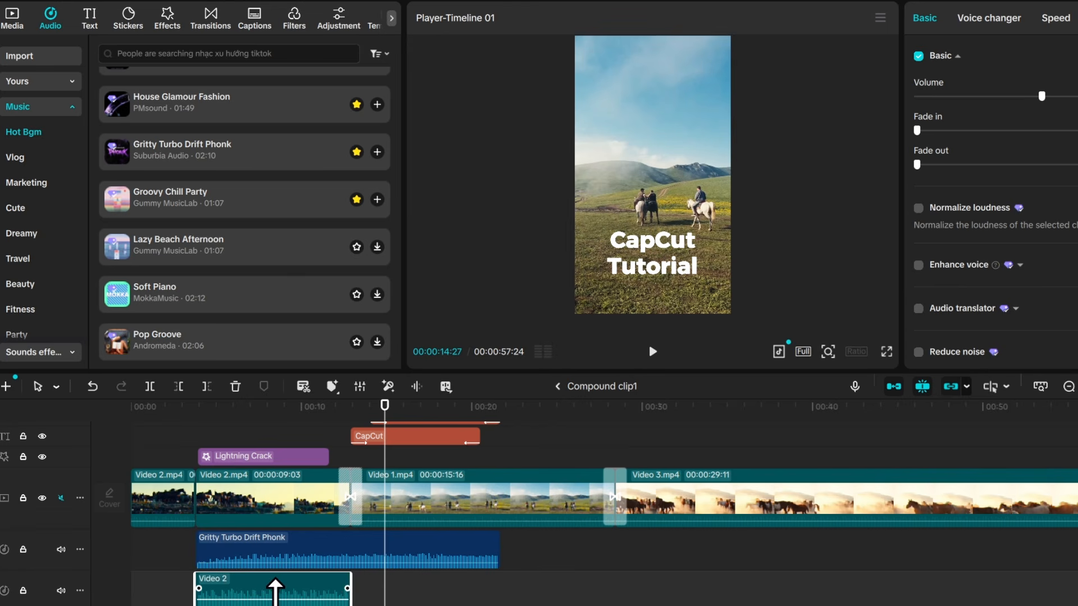
Mute the music track and listen to the extracted Video 2 audio from 00:00:03:08.
left_click(61, 549)
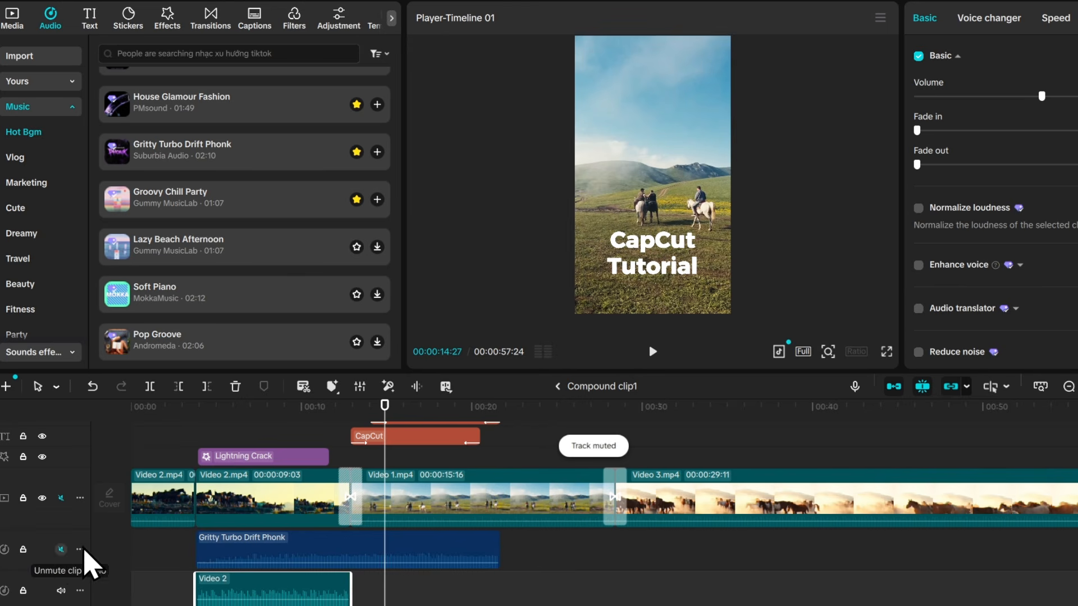
left_click_drag(384, 408, 188, 449)
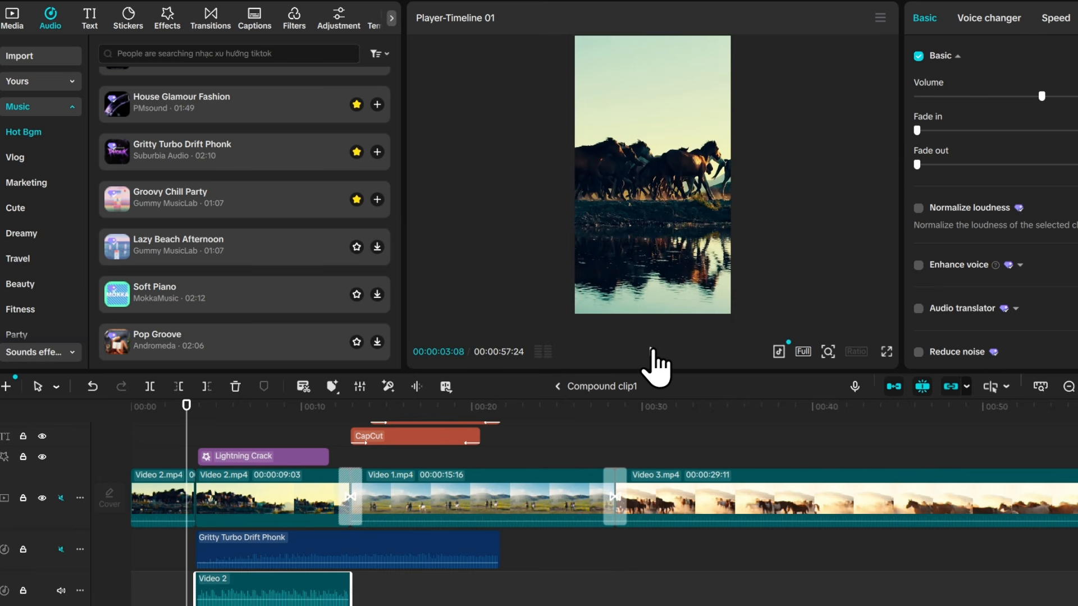
left_click(652, 352)
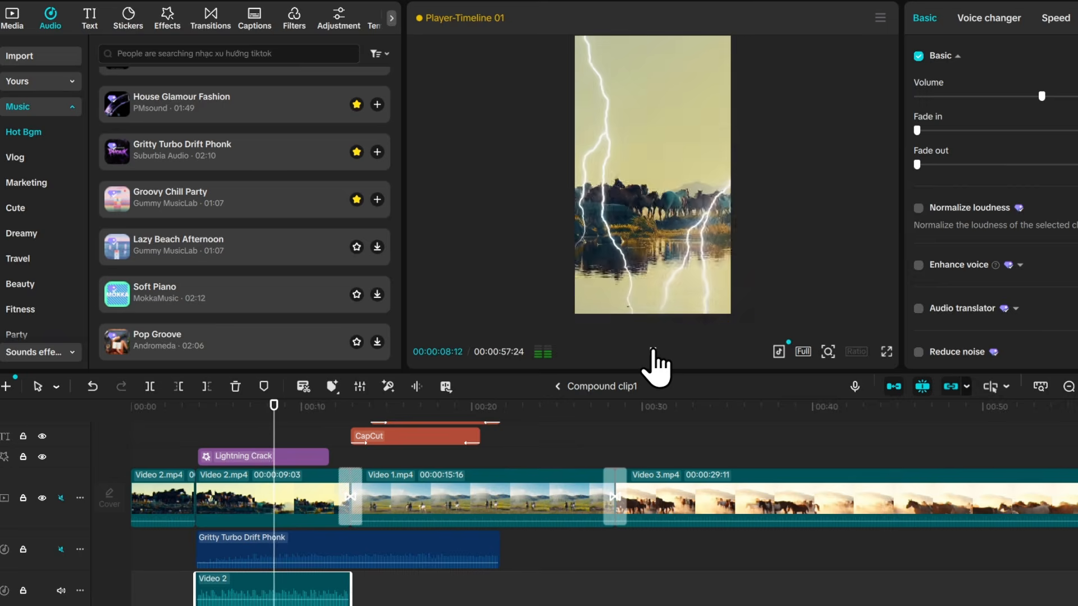
left_click(653, 352)
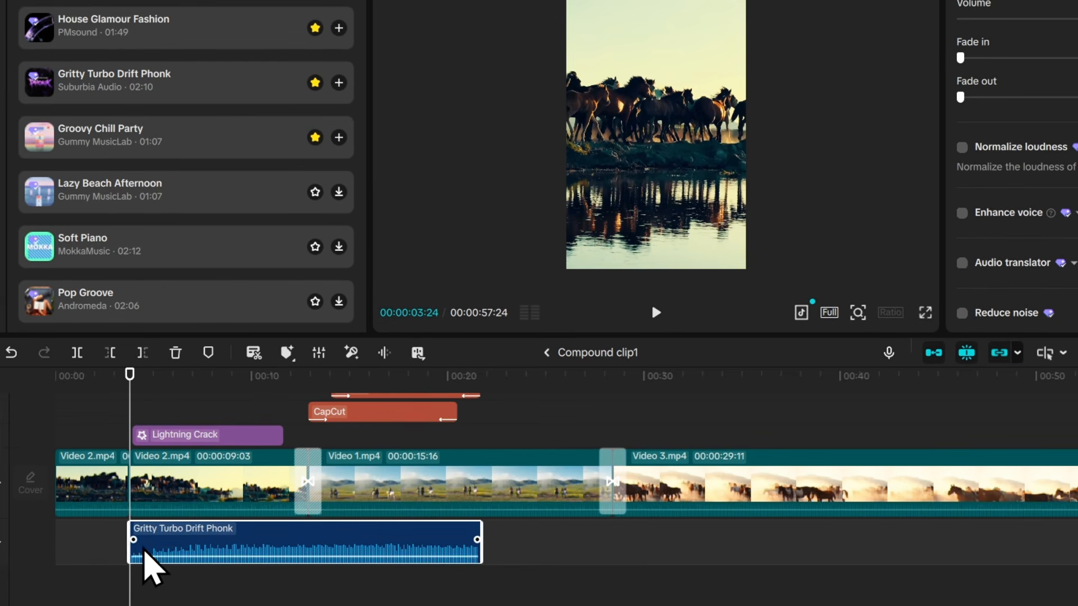
Give the Gritty Turbo Drift Phonk music a fade-in of about 5 seconds and a fade-out of about 6 seconds.
left_click_drag(138, 542, 238, 559)
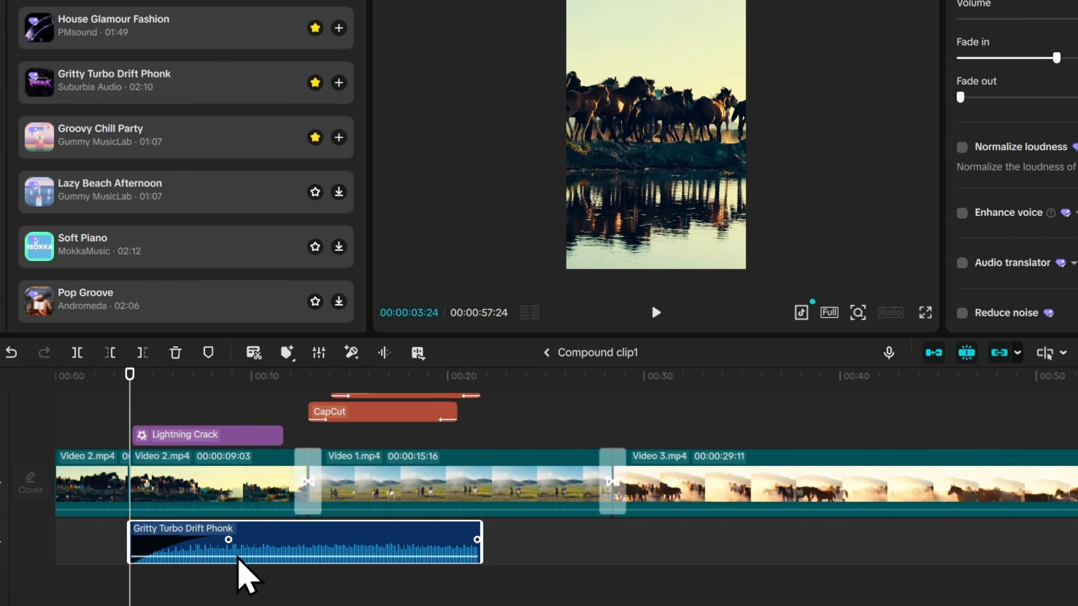
left_click(655, 312)
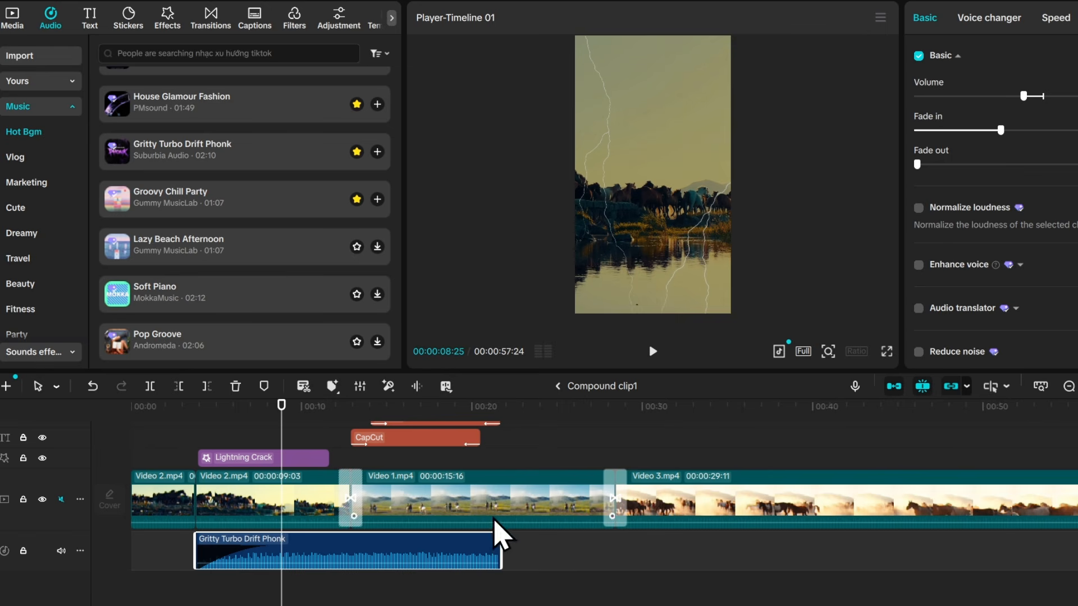
mouse_move(481, 558)
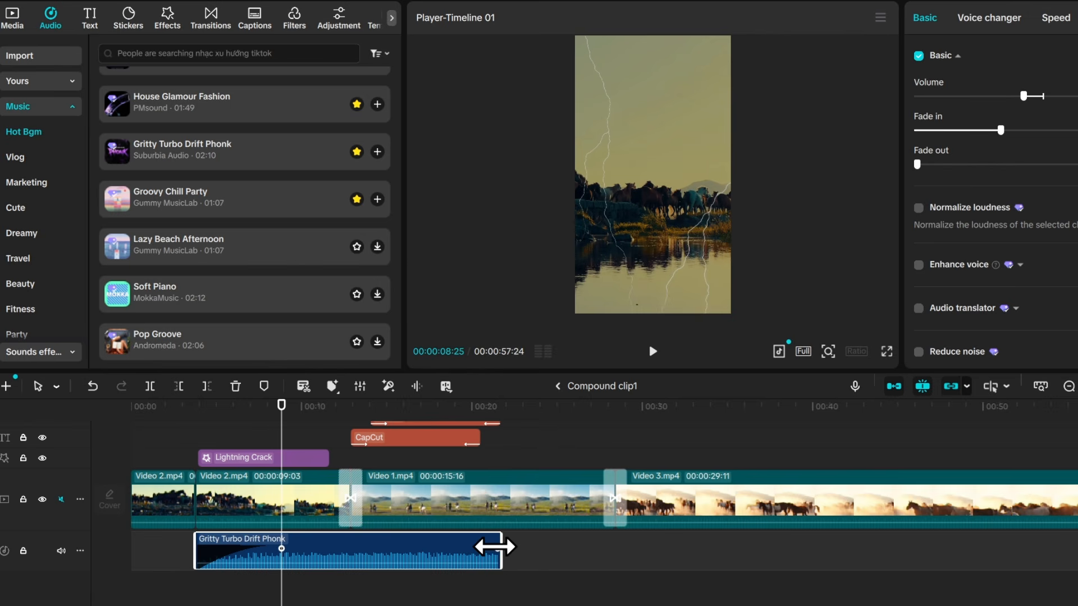
left_click_drag(495, 548, 397, 549)
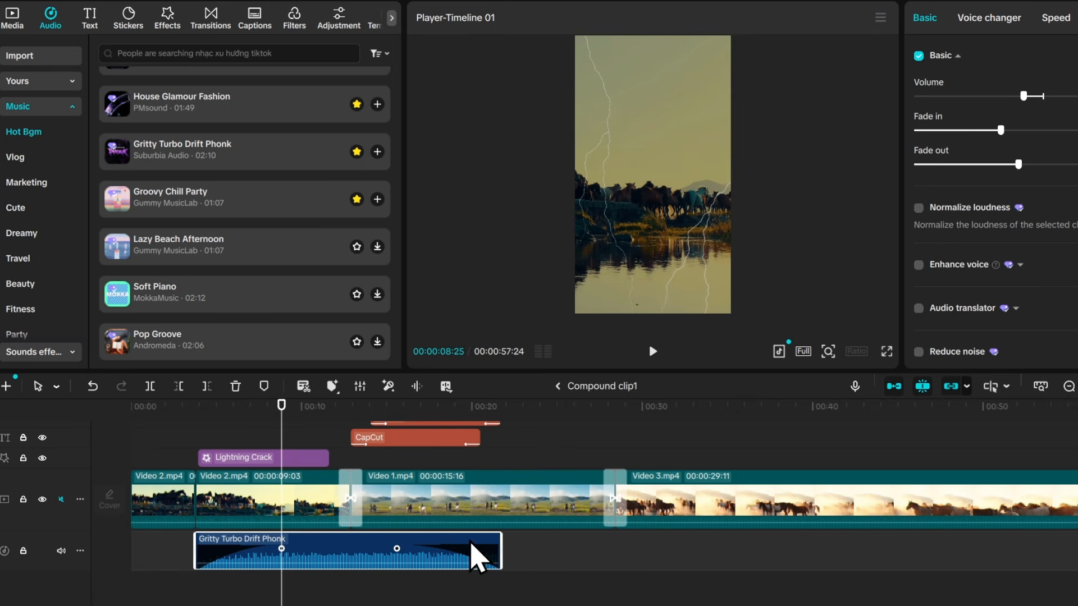
Play the timeline from 00:00:03:05 to listen to the faded background music.
left_click(185, 439)
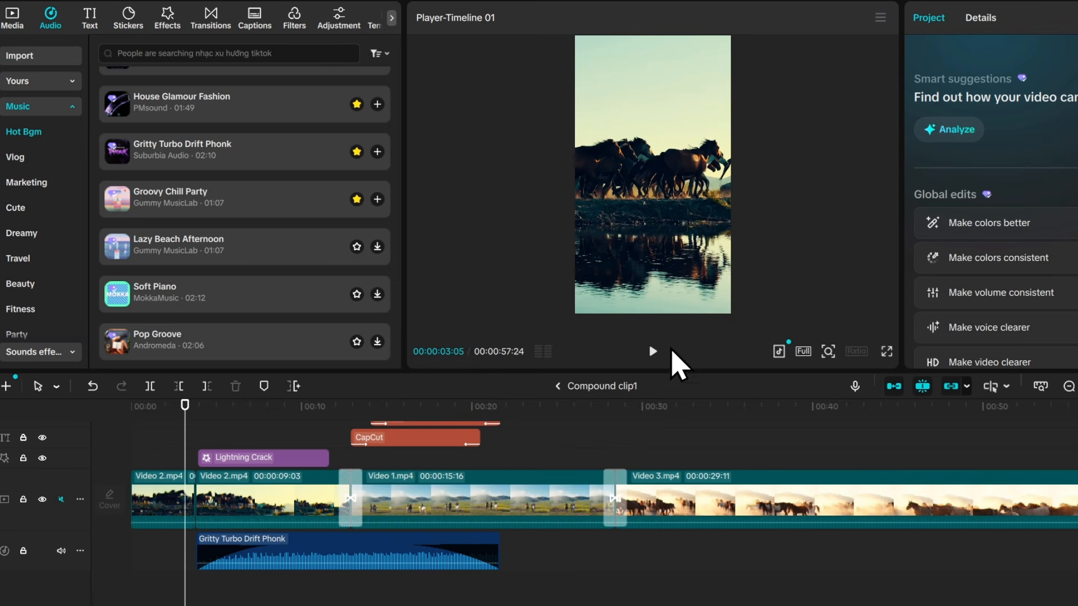
left_click(653, 352)
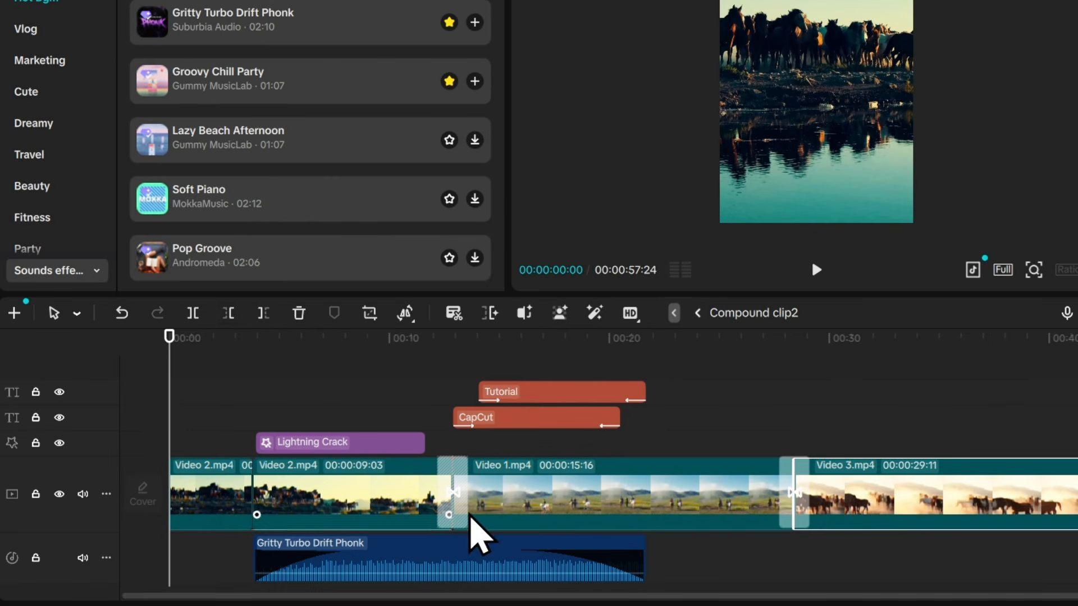
Select all video clips, texts, the effect and the music together with a selection box.
left_click(231, 393)
left_click_drag(193, 360, 871, 584)
scroll(227, 452, "up", 1)
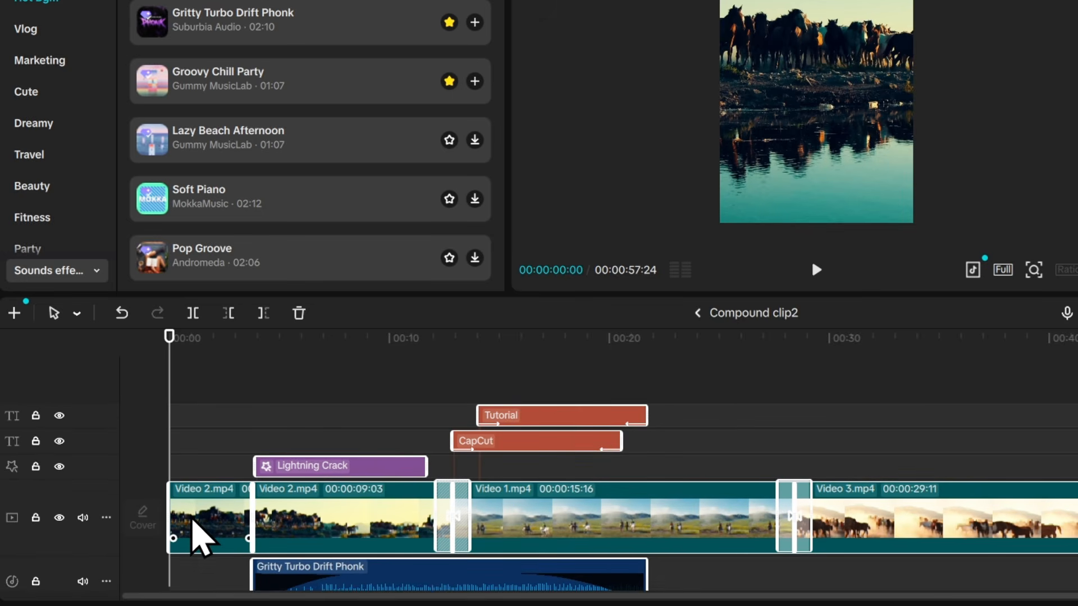
Select every video clip, the Lightning Crack effect, the music and both texts one by one, and combine them into a compound clip.
left_click(192, 520)
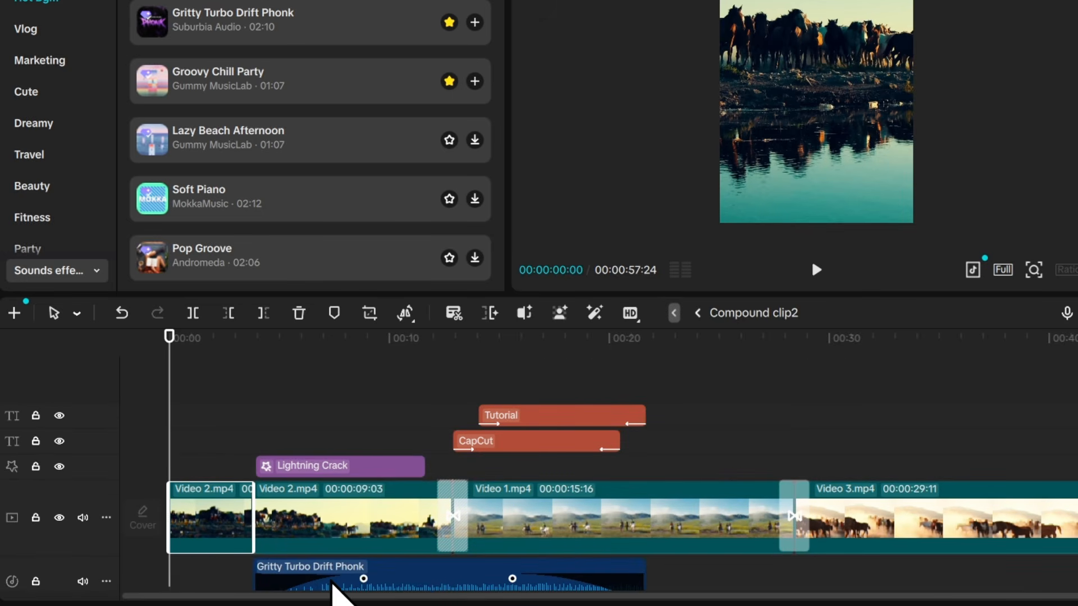
left_click(313, 508, "ctrl")
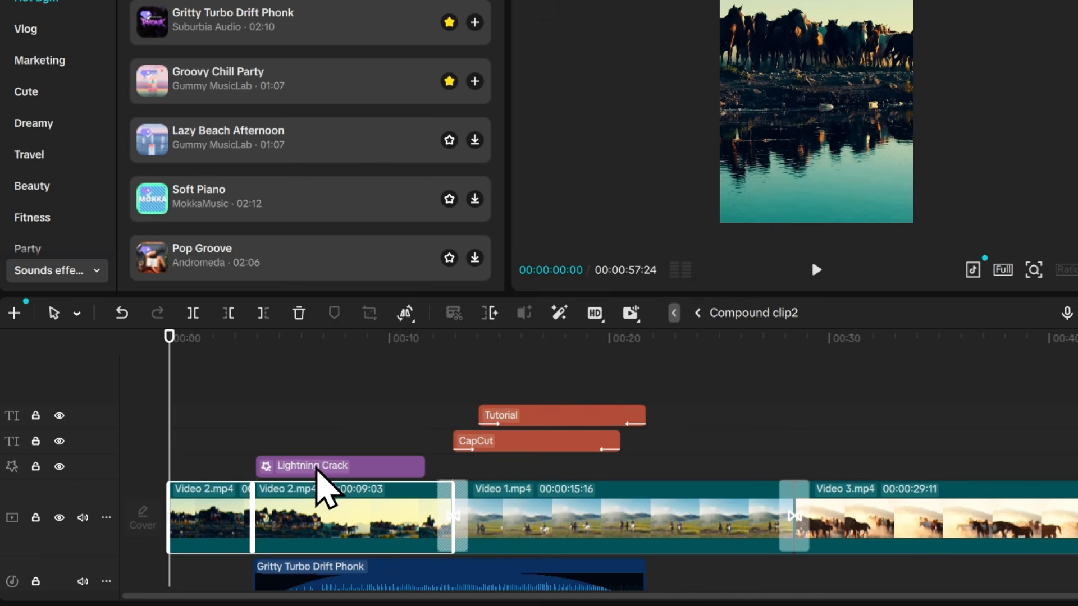
left_click(325, 469, "ctrl")
left_click(420, 587, "ctrl")
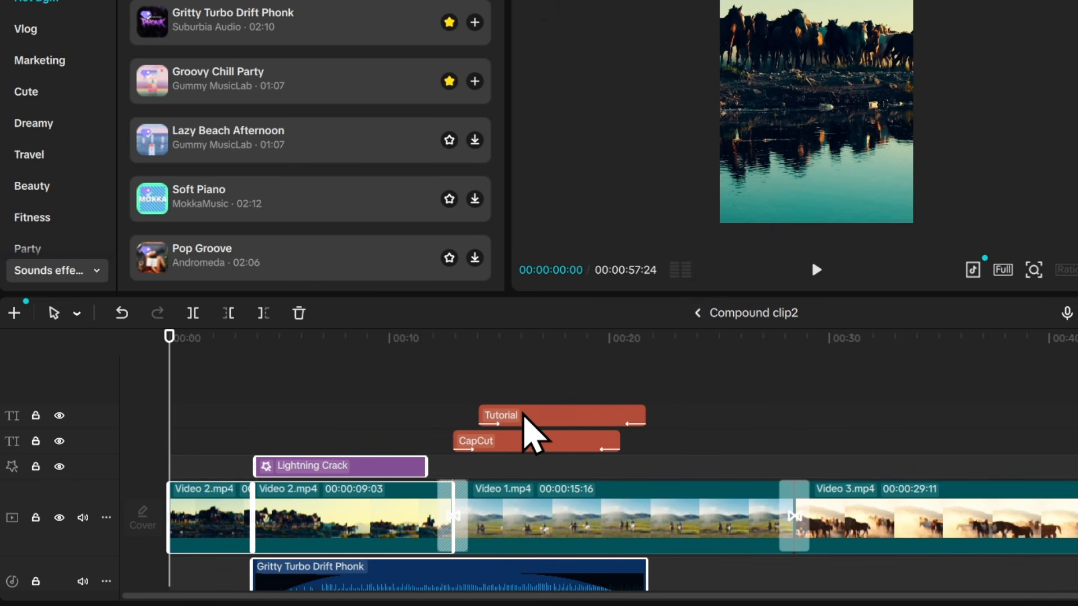
left_click(523, 418, "ctrl")
left_click(514, 443, "ctrl")
left_click(577, 518, "ctrl")
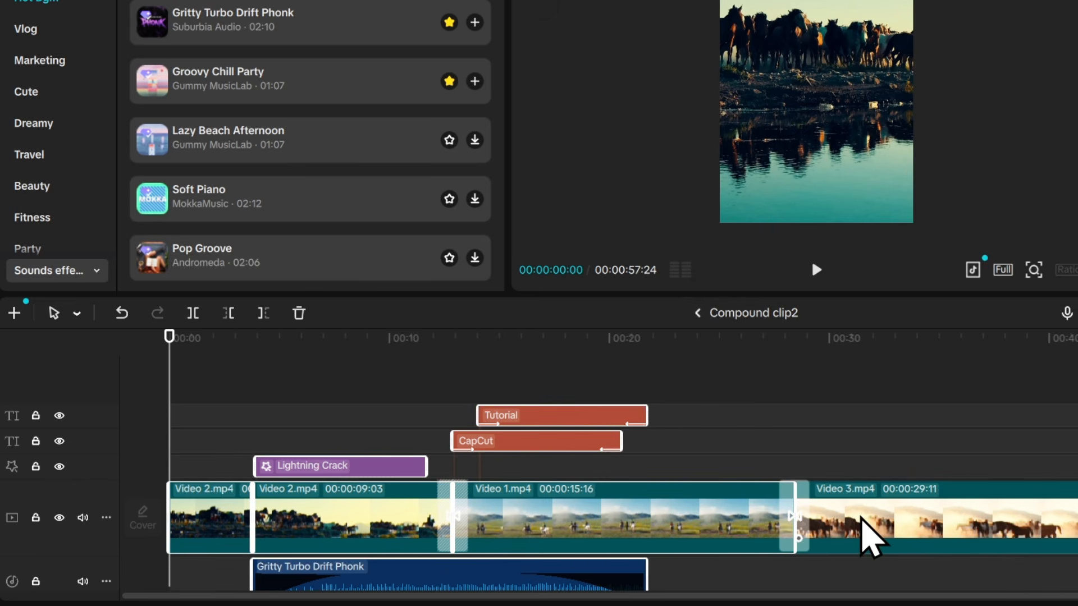
left_click(866, 534, "ctrl")
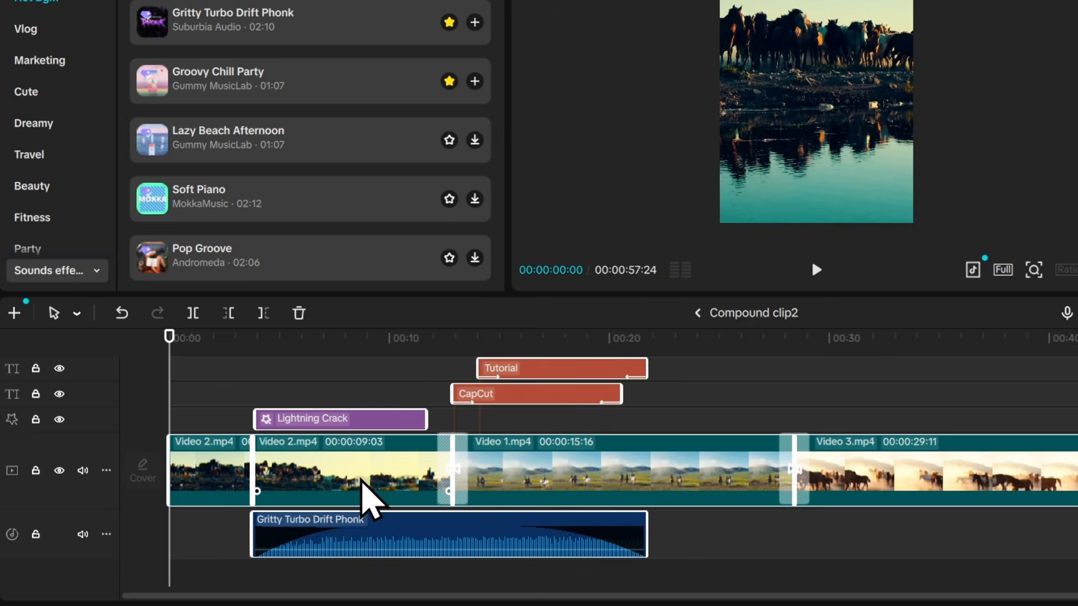
right_click(365, 484)
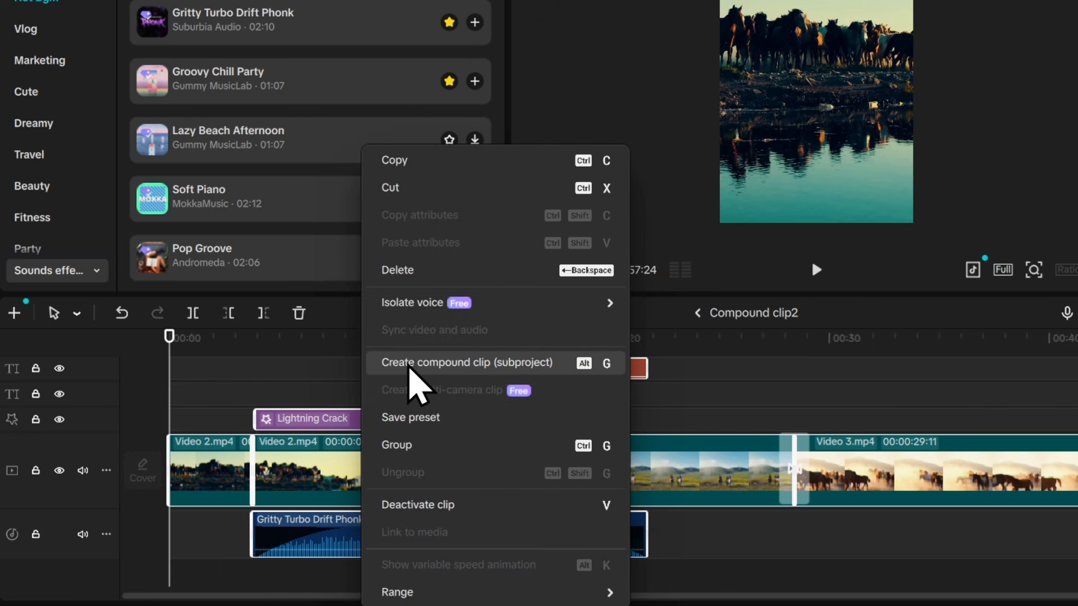
left_click(409, 365)
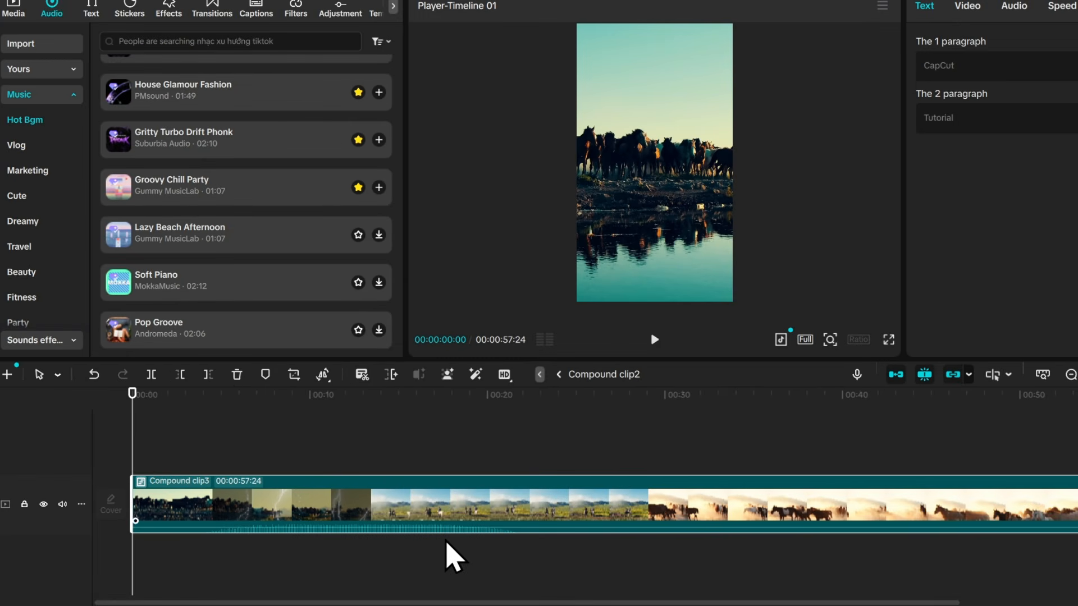
Open the new compound clip to examine its separate tracks and return to the parent timeline.
scroll(449, 541, "down", 3)
scroll(448, 542, "up", 2)
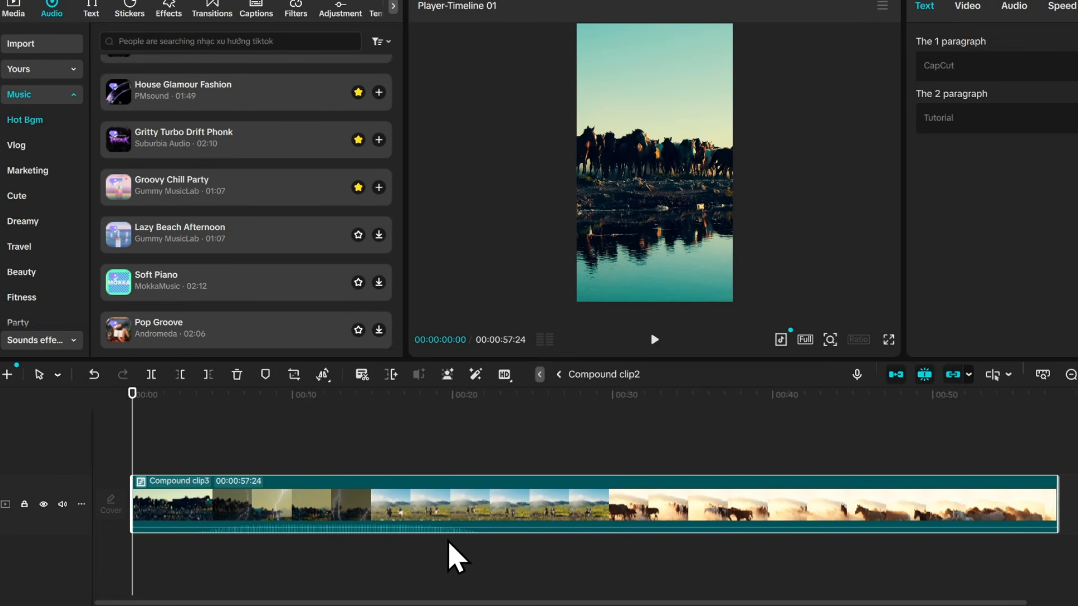
scroll(448, 541, "down", 1)
scroll(449, 541, "down", 1)
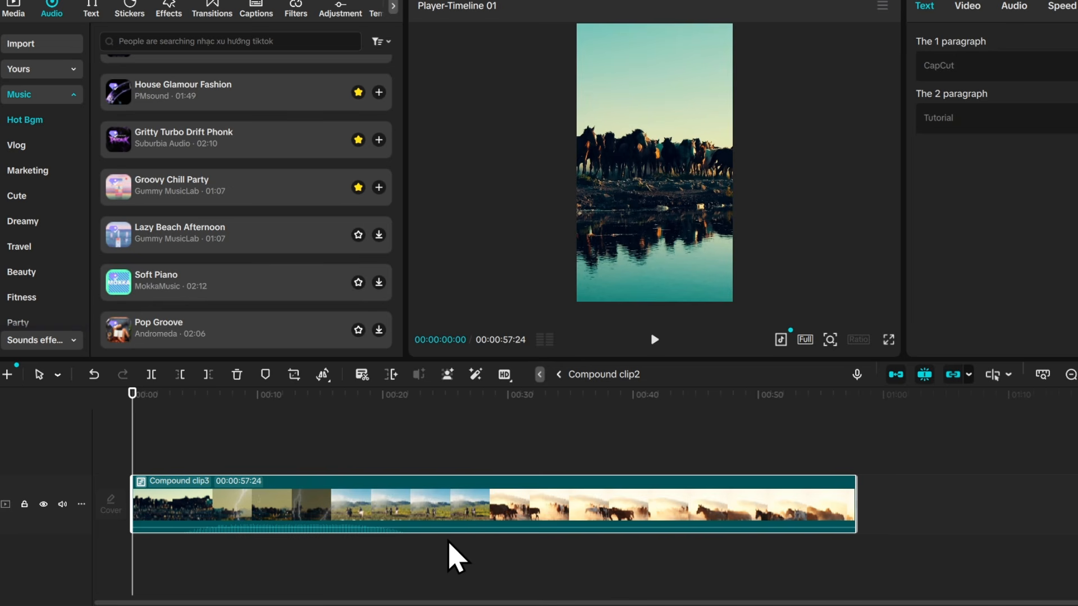
scroll(449, 542, "up", 1)
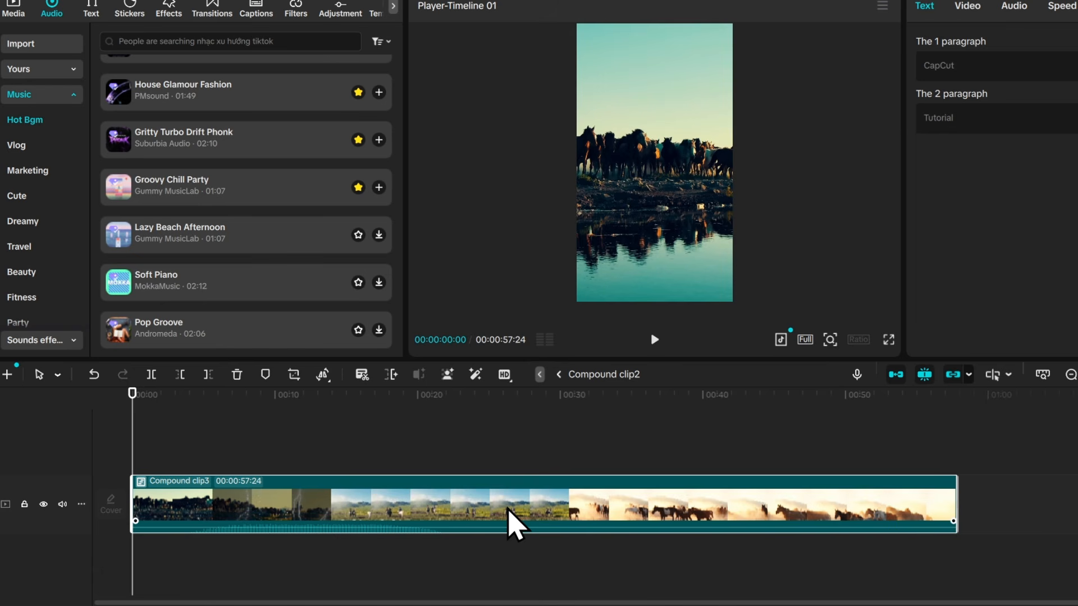
double_click(377, 507)
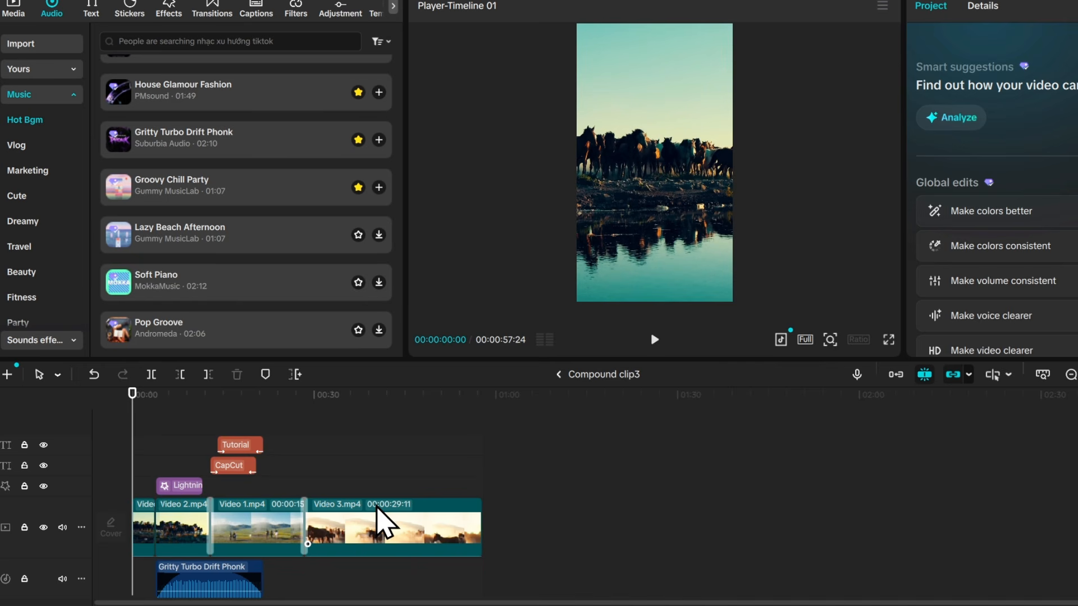
scroll(408, 556, "up", 6)
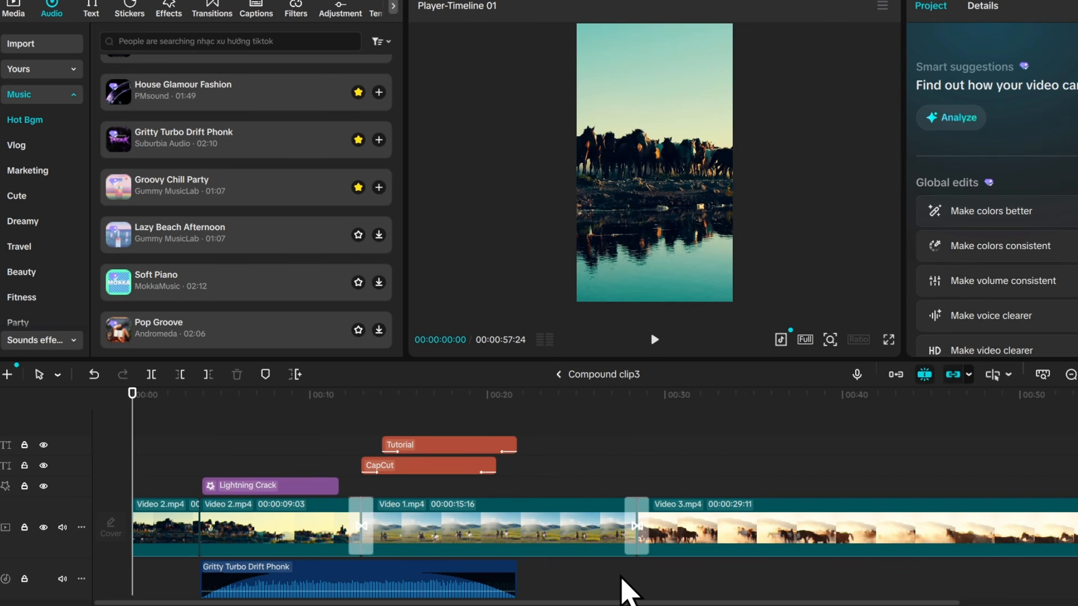
key("ctrl+z")
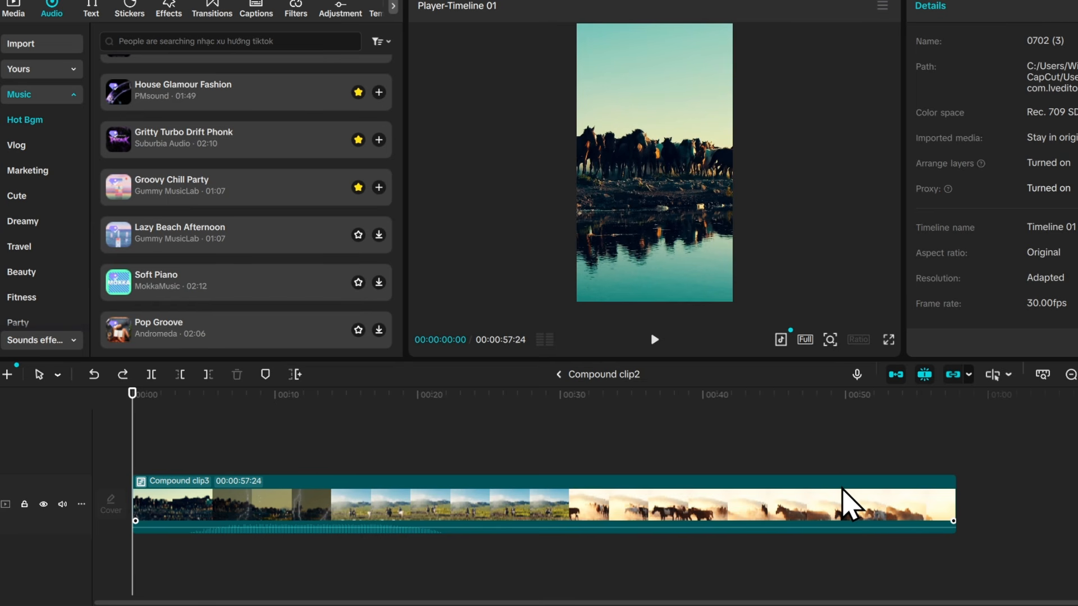
Play the compound clip from its start past the text section and pause playback.
left_click(654, 339)
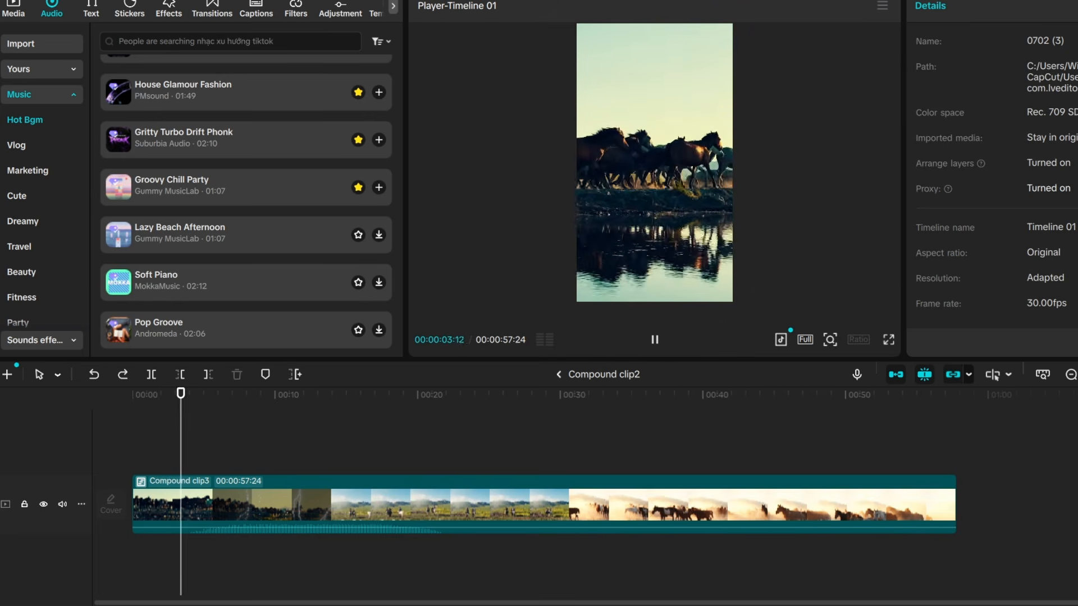
left_click(1073, 604)
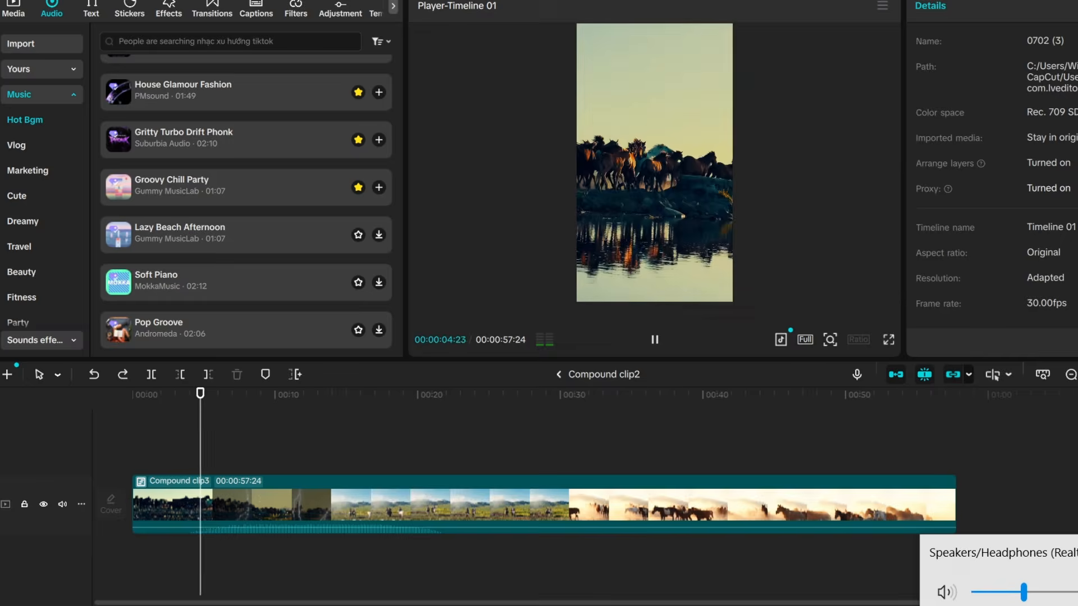
left_click(1073, 604)
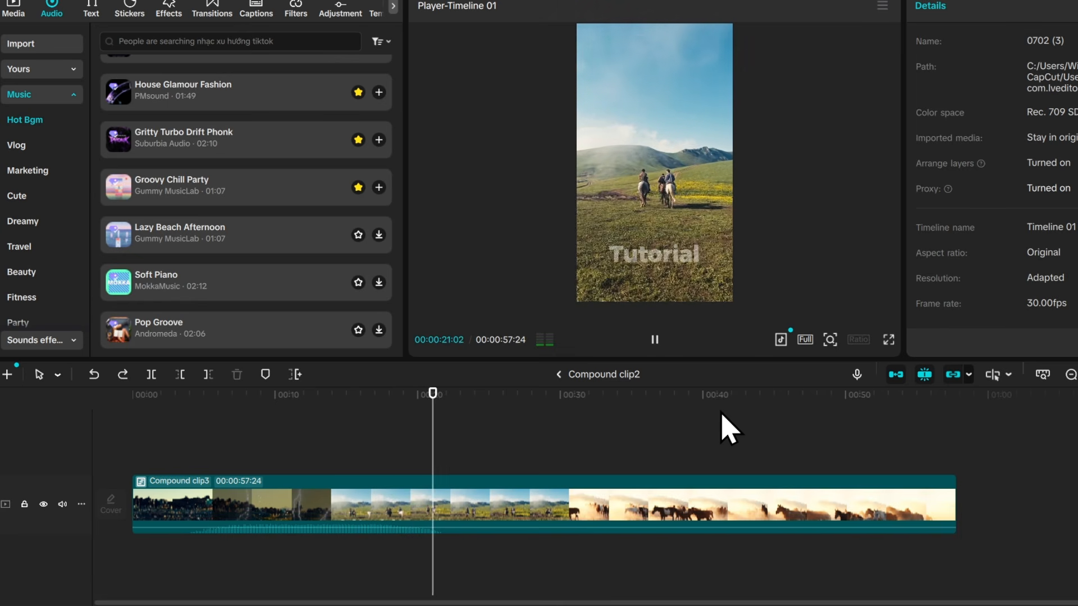
left_click(654, 340)
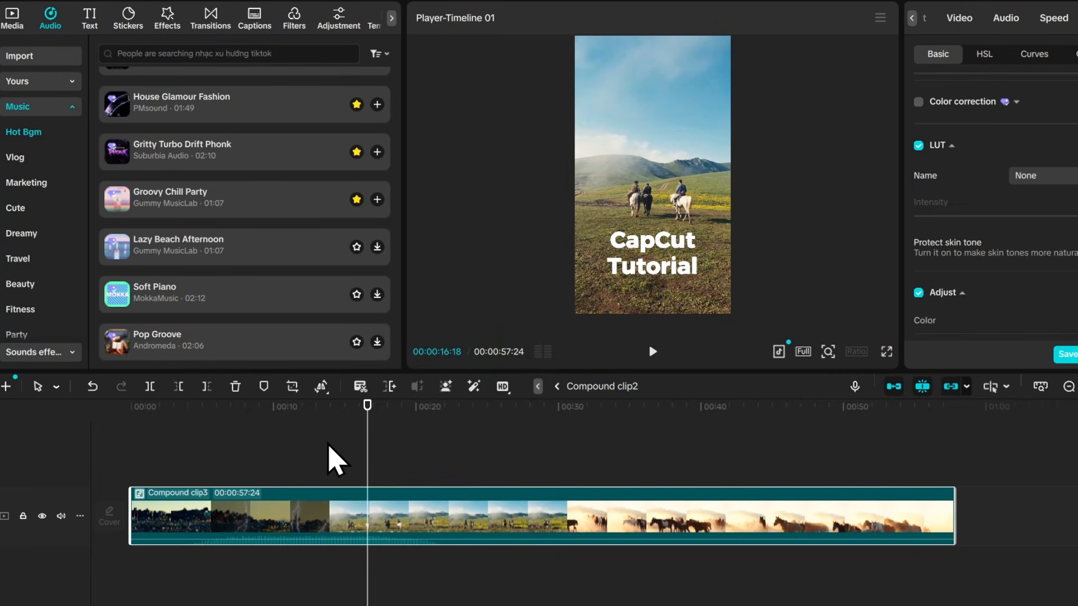
Set the compound clip's exposure to 5 while previewing the Video 3 footage at 00:00:34:23.
left_click_drag(367, 408, 626, 503)
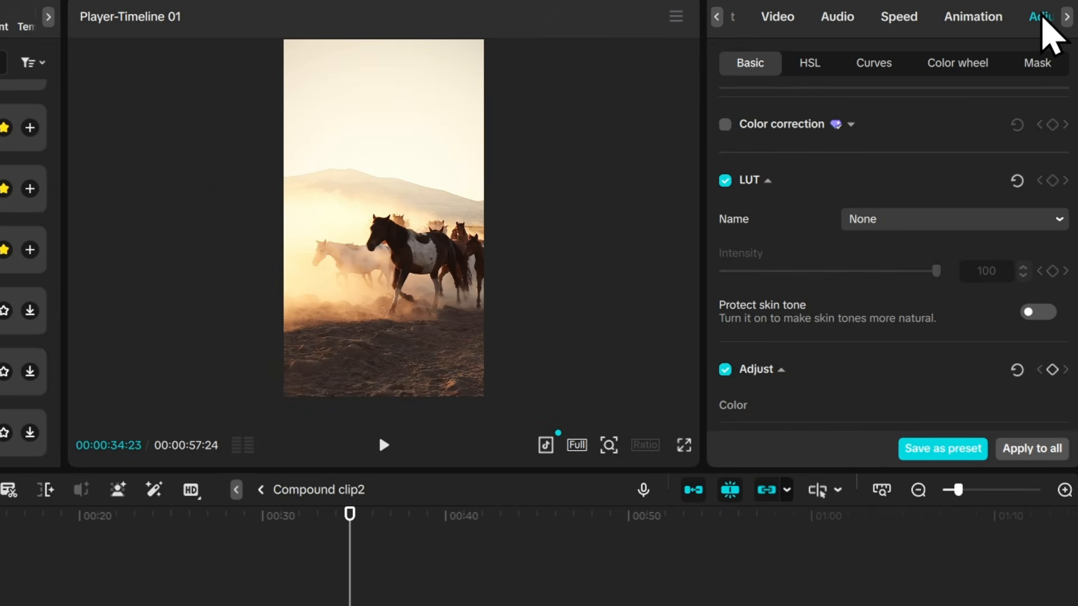
scroll(884, 225, "down", 5)
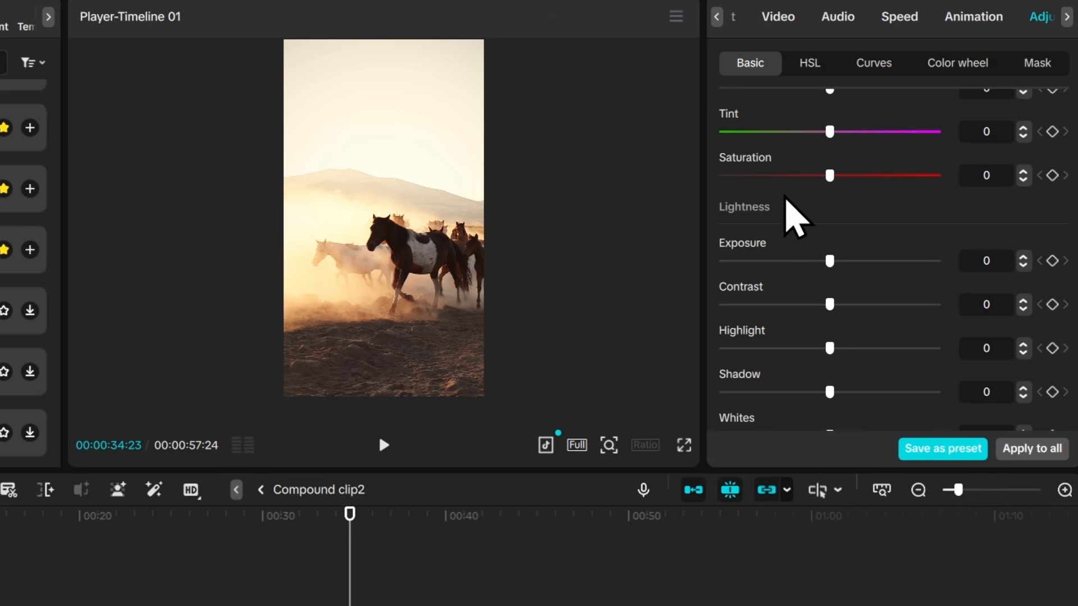
left_click(1067, 18)
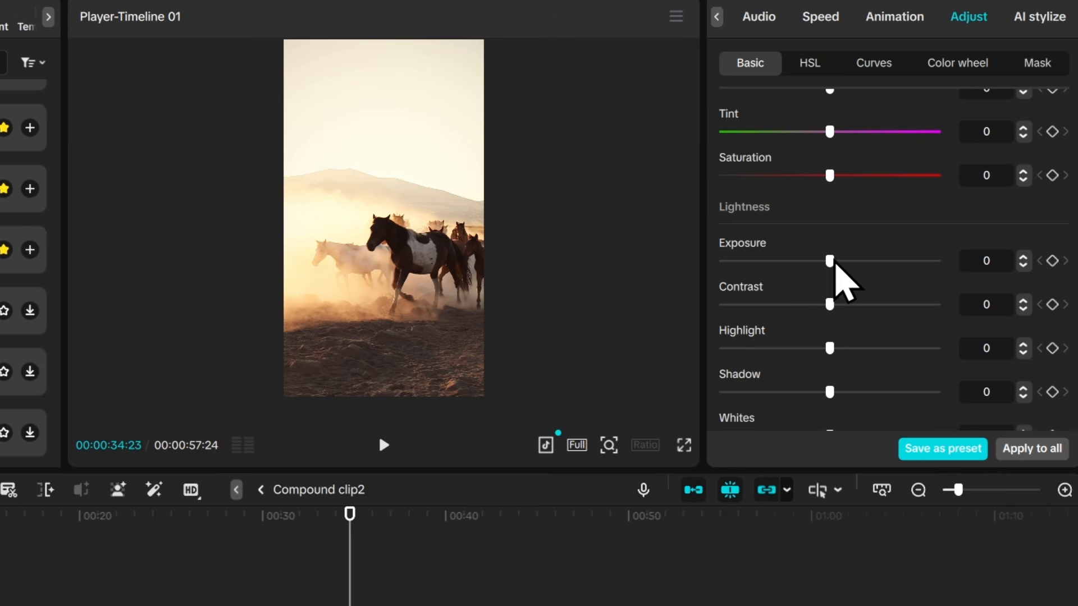
mouse_move(832, 263)
left_mouse_down()
mouse_move(917, 292)
mouse_move(779, 283)
mouse_move(797, 295)
mouse_move(783, 293)
mouse_move(794, 263)
mouse_move(837, 263)
left_mouse_up()
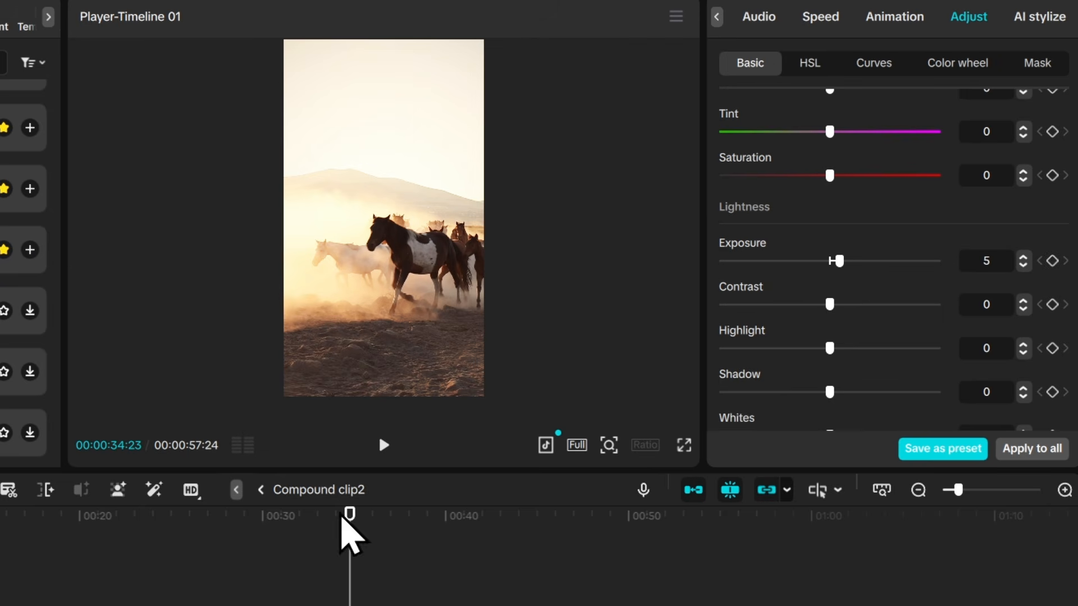
Set the compound clip's contrast to 3 and saturation to 3 while previewing the frame at 00:00:19:18.
left_click_drag(349, 514, 315, 513)
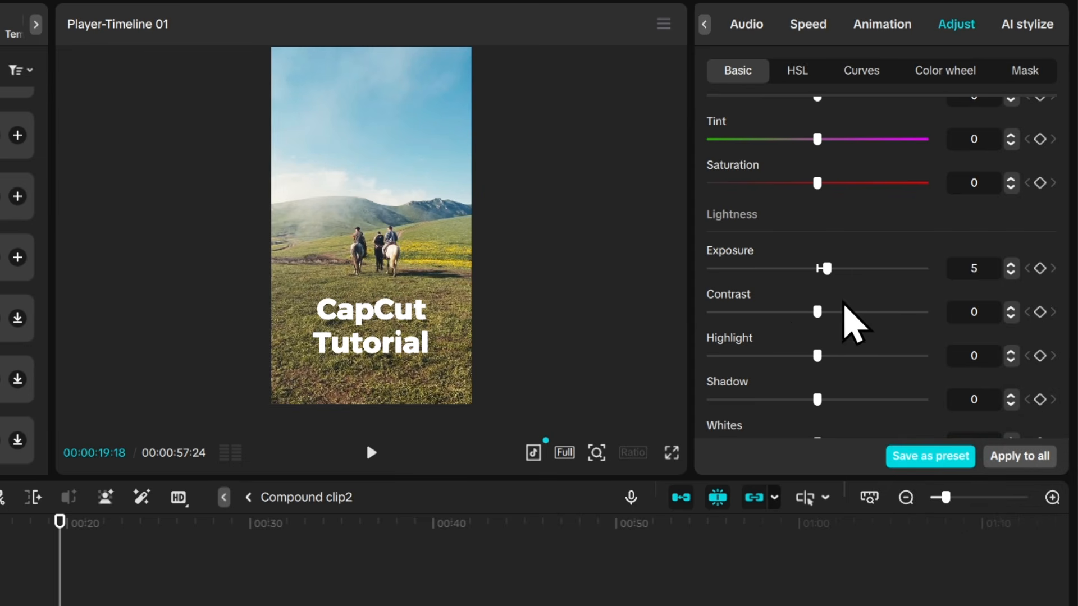
left_click_drag(817, 312, 878, 312)
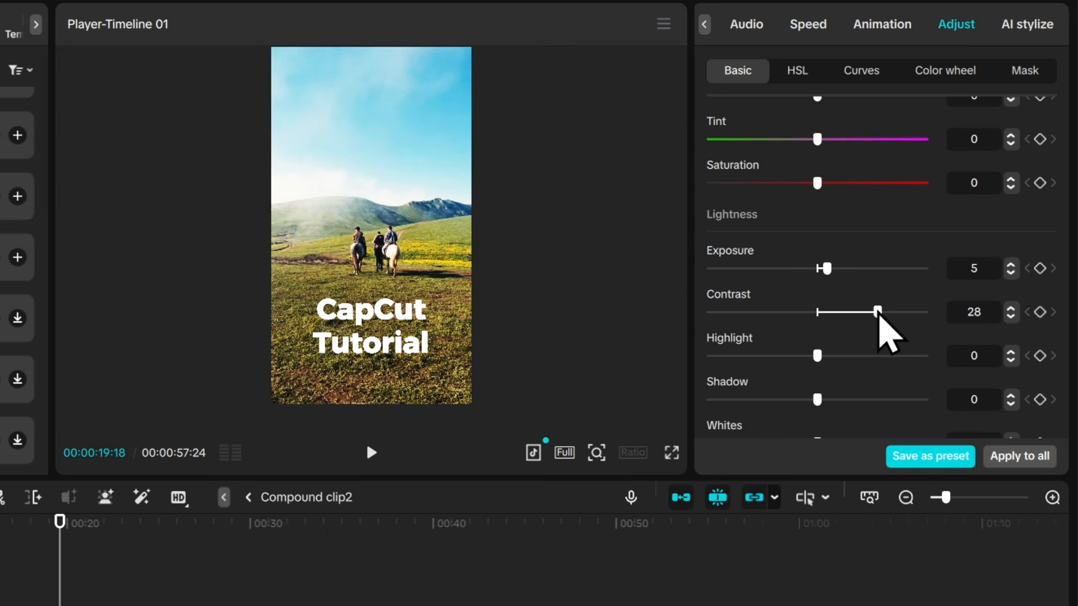
left_click_drag(879, 314, 823, 343)
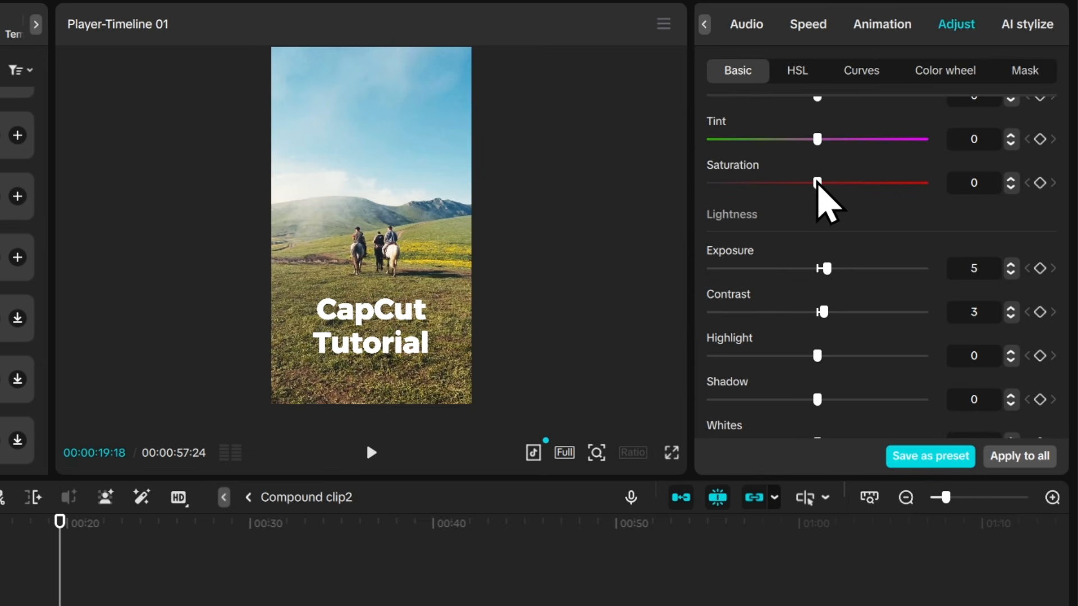
mouse_move(817, 184)
left_mouse_down()
mouse_move(859, 184)
mouse_move(849, 200)
mouse_move(770, 205)
mouse_move(801, 191)
mouse_move(826, 211)
mouse_move(821, 194)
left_mouse_up()
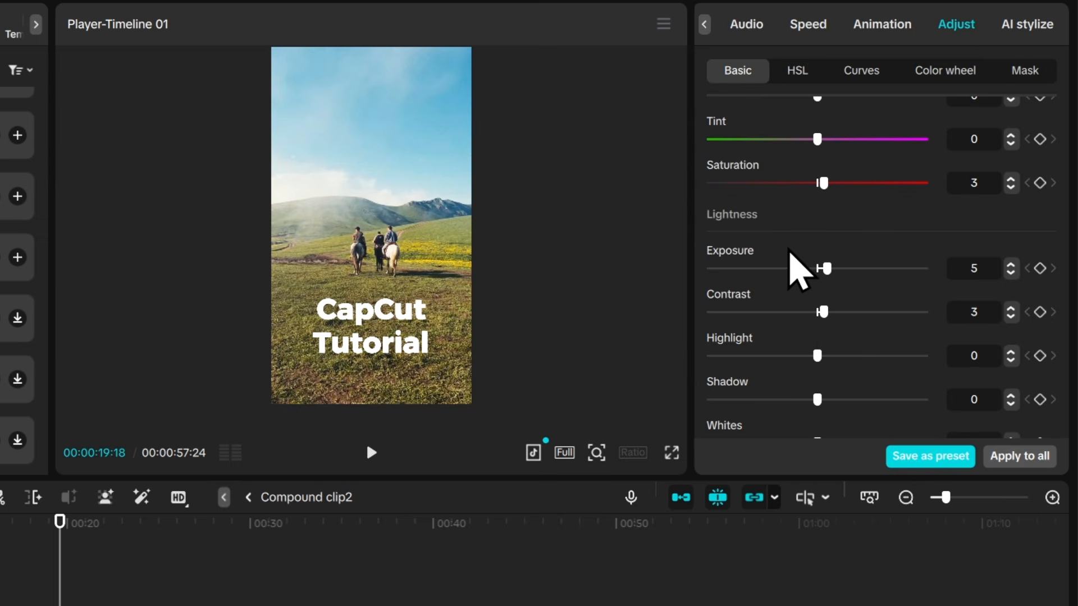
Look over the color and lightness adjustments and set the compound clip's highlight to -3.
scroll(795, 299, "up", 3)
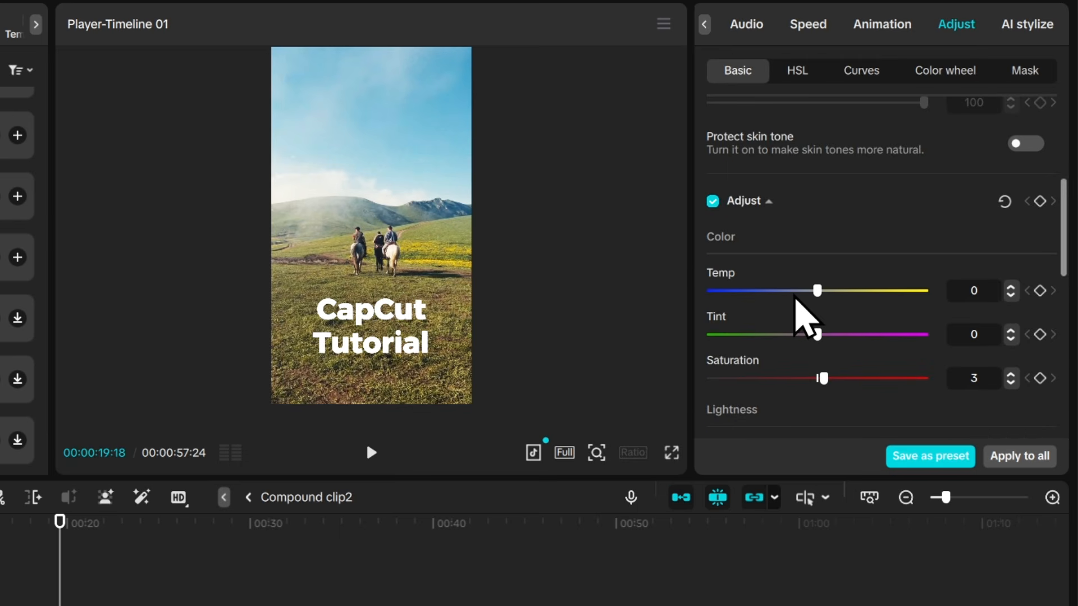
scroll(797, 306, "down", 3)
scroll(808, 331, "down", 3)
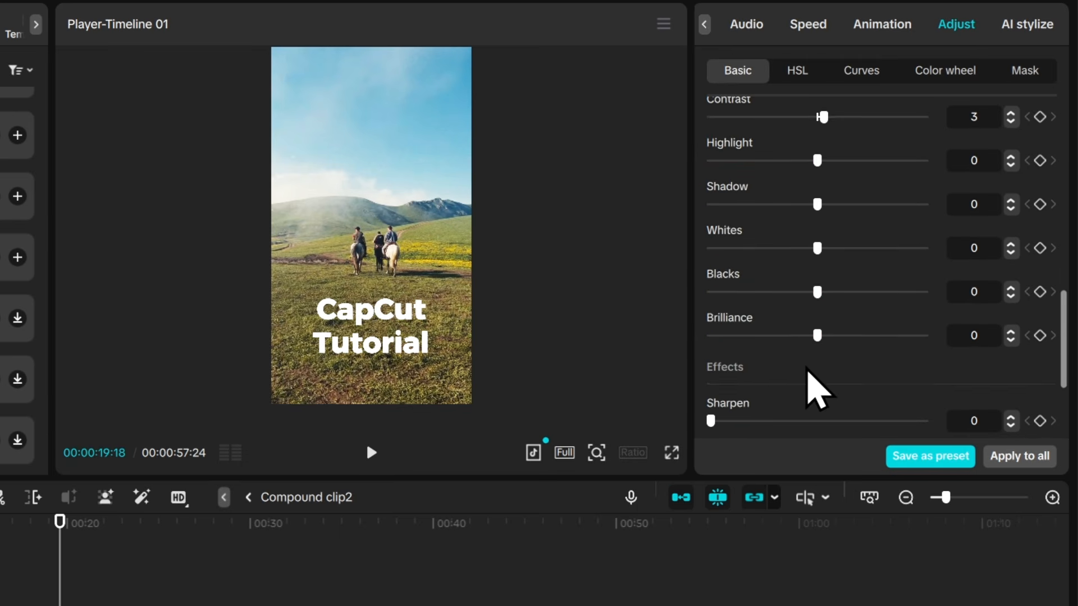
scroll(752, 264, "up", 3)
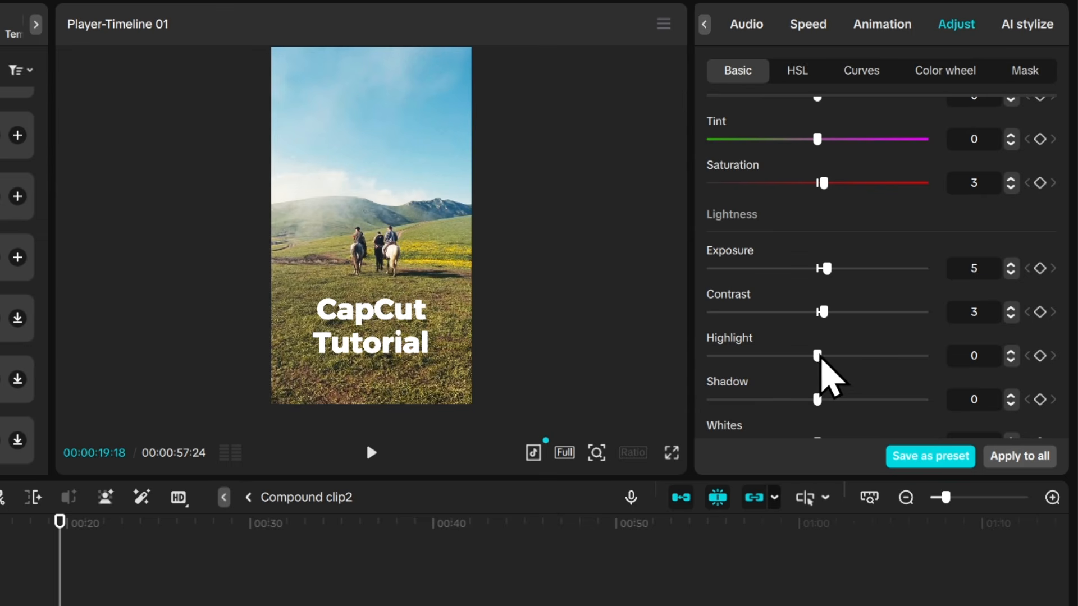
mouse_move(811, 362)
left_mouse_down()
mouse_move(799, 368)
mouse_move(846, 366)
mouse_move(810, 382)
mouse_move(820, 360)
mouse_move(815, 370)
left_mouse_up()
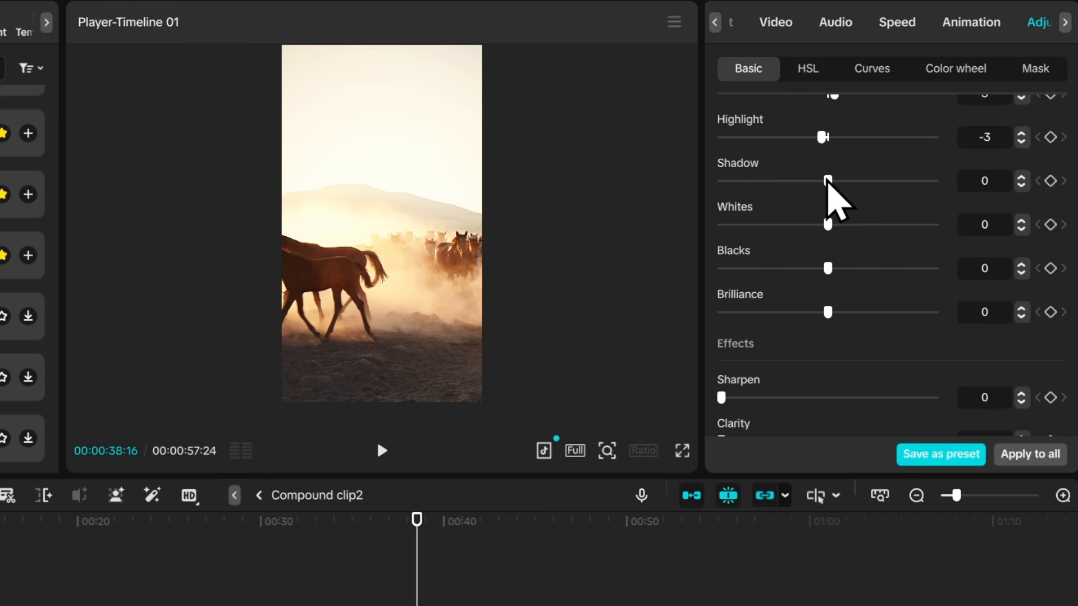
Set the compound clip's shadow to 3 while previewing the frame at 00:00:38:16.
left_click_drag(829, 181, 835, 205)
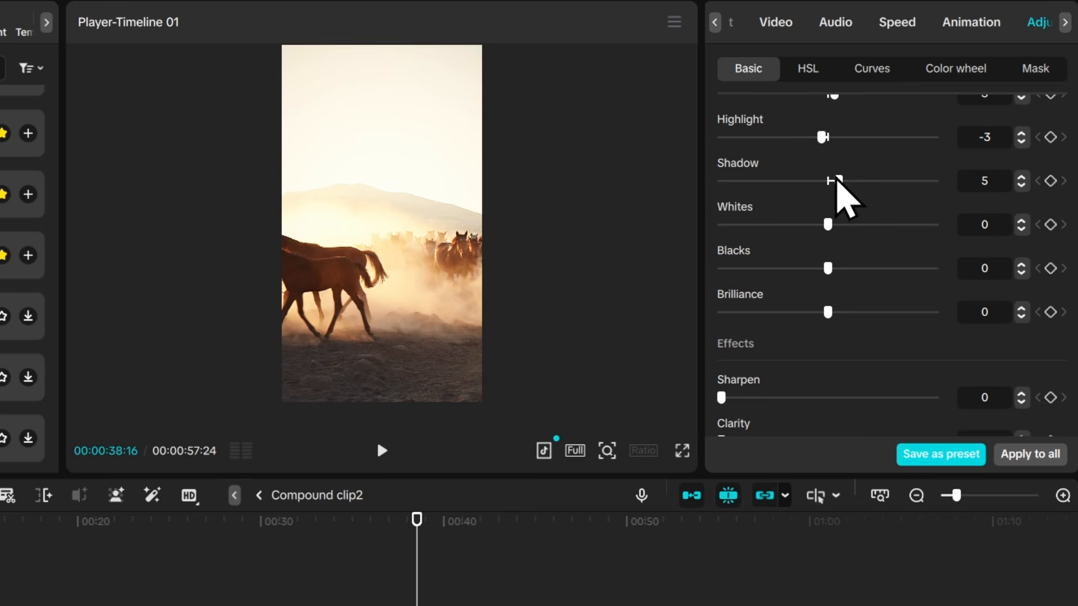
left_click_drag(837, 182, 833, 182)
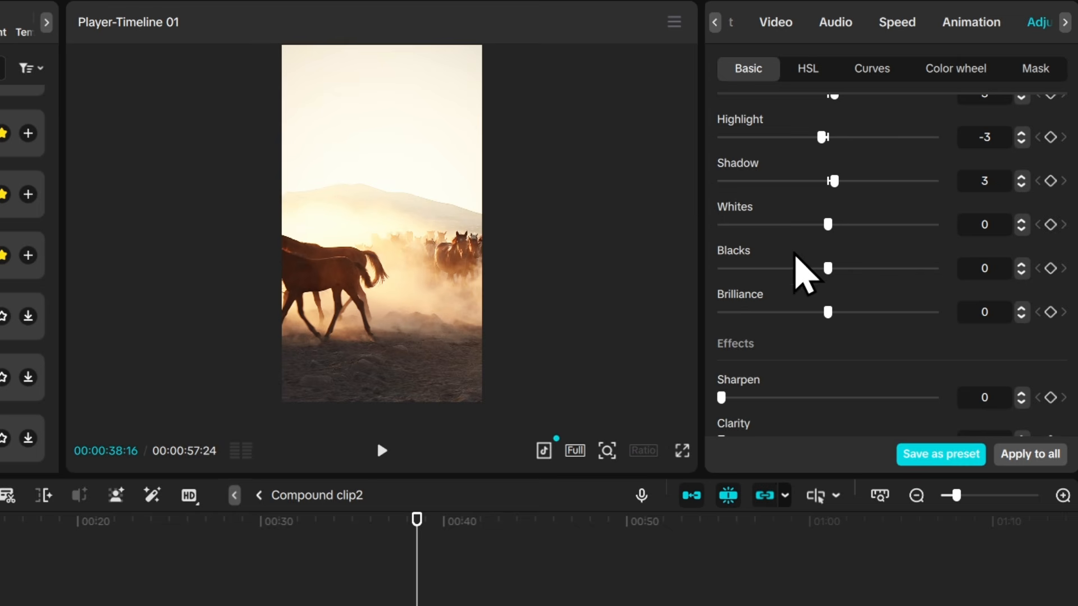
scroll(821, 336, "up", 10)
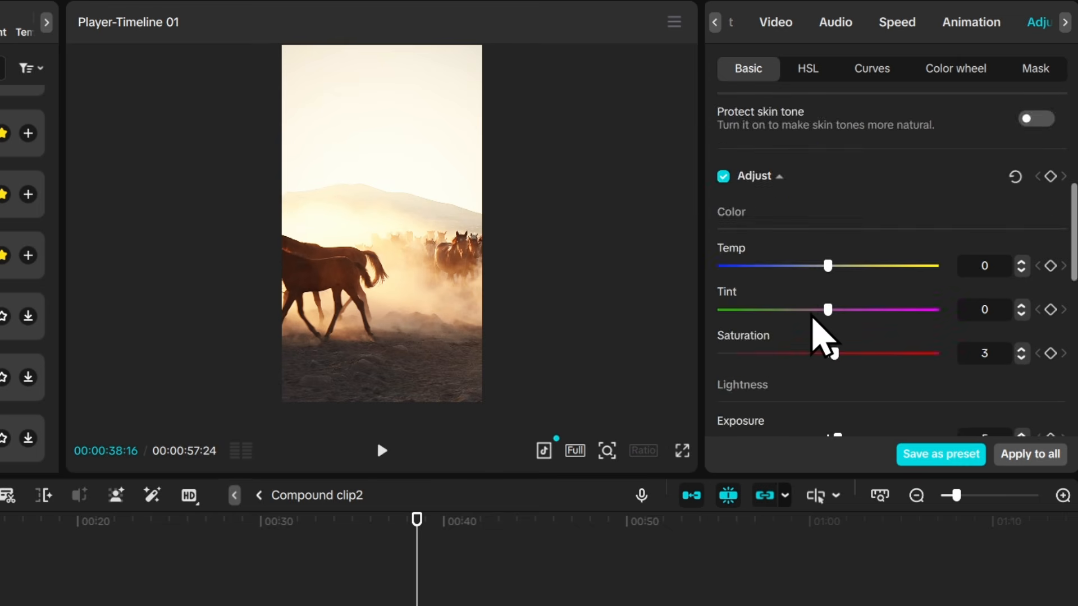
Reset all of the compound clip's color, lightness and effects adjustments and preview its opening around 00:00:04:19.
scroll(813, 319, "down", 8)
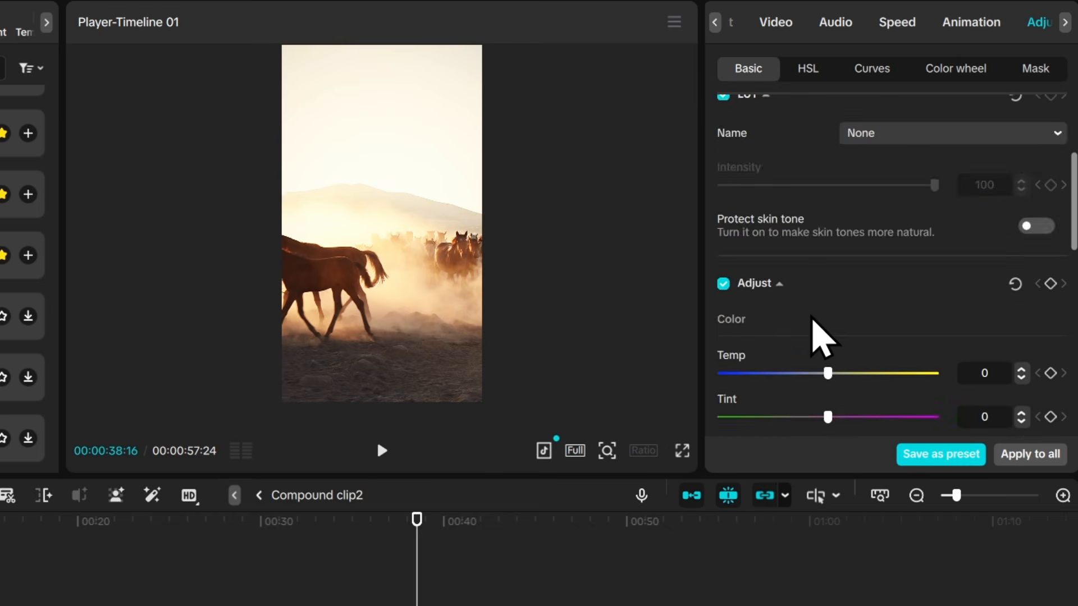
scroll(813, 319, "down", 3)
scroll(813, 319, "up", 8)
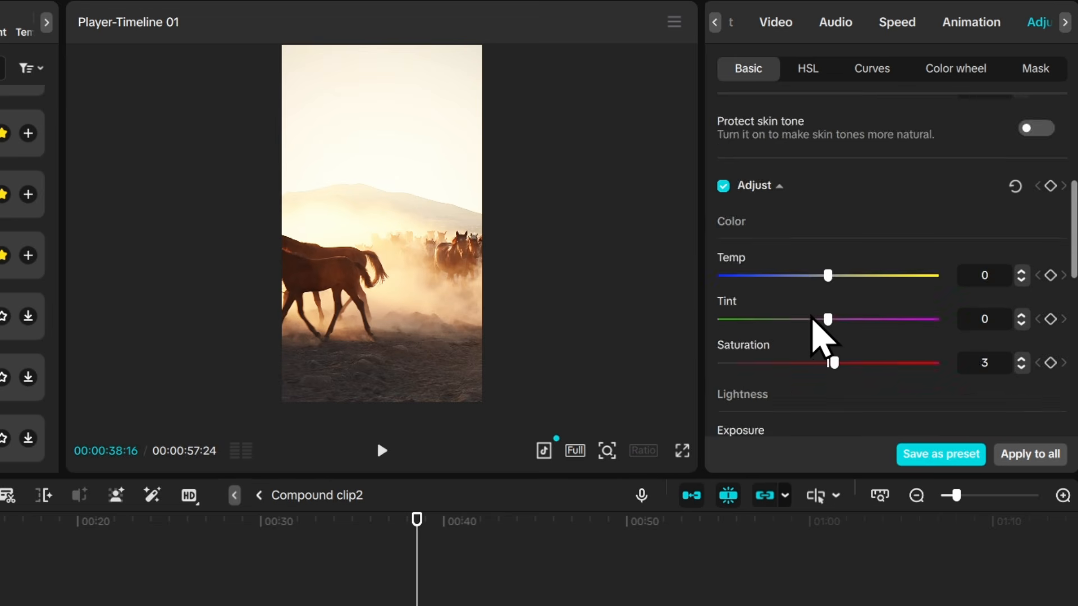
scroll(821, 337, "down", 3)
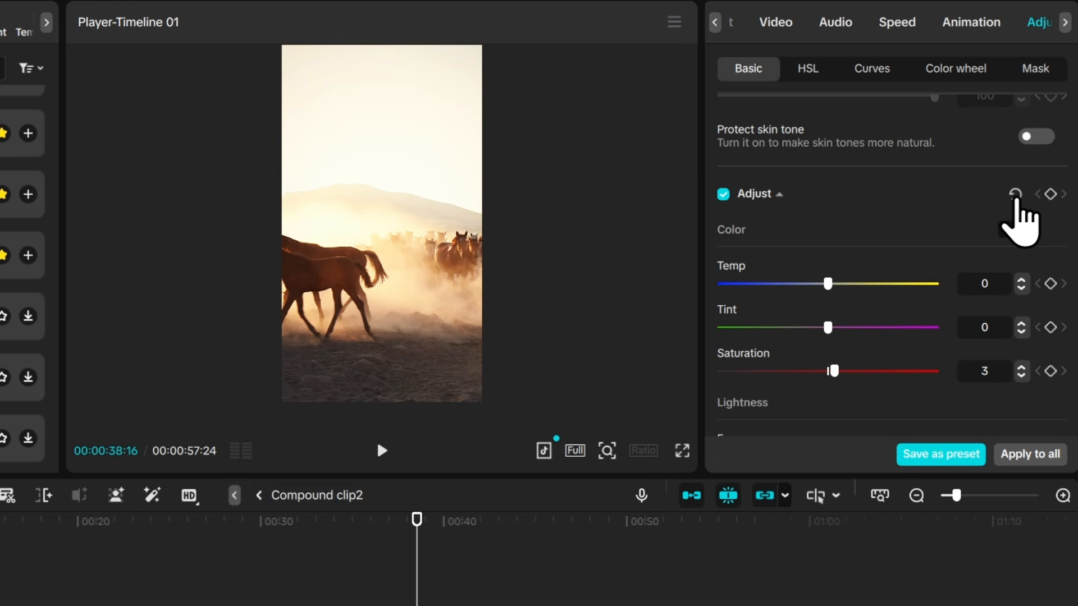
left_click(1016, 196)
scroll(848, 306, "down", 3)
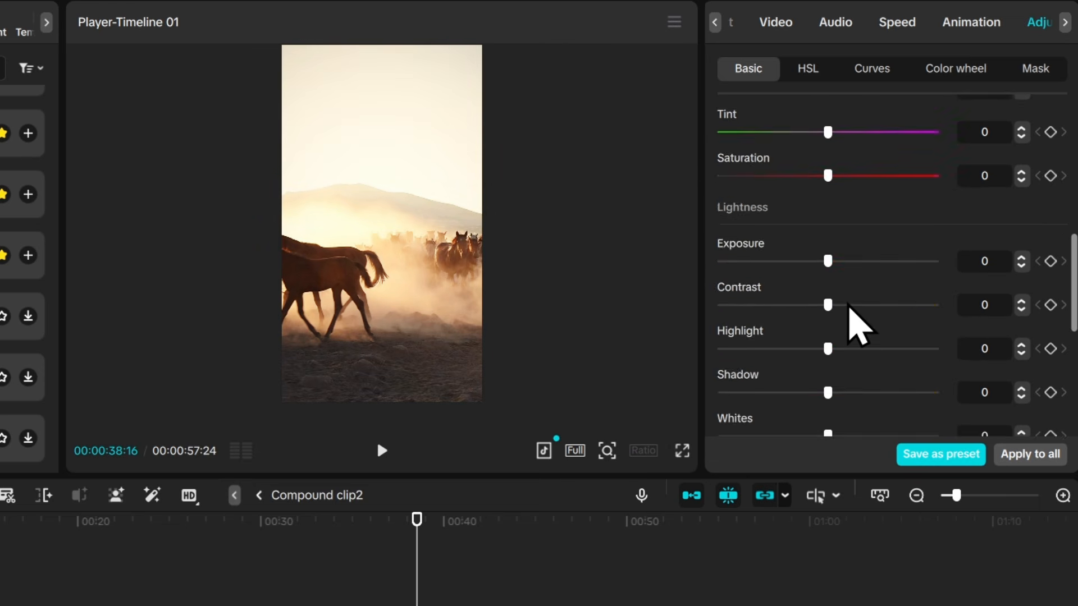
scroll(849, 306, "down", 6)
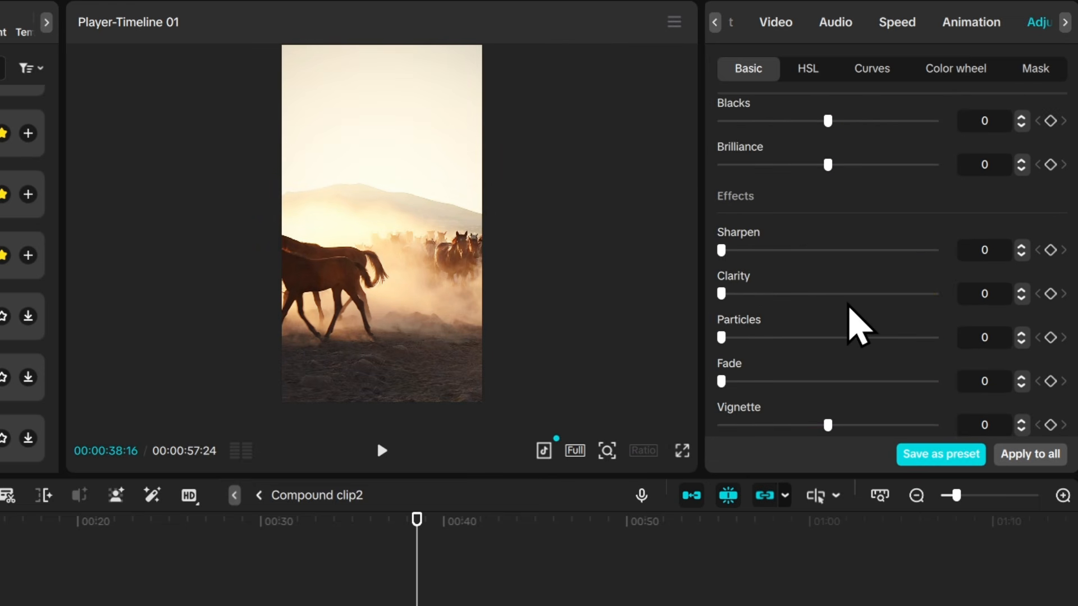
scroll(856, 325, "up", 10)
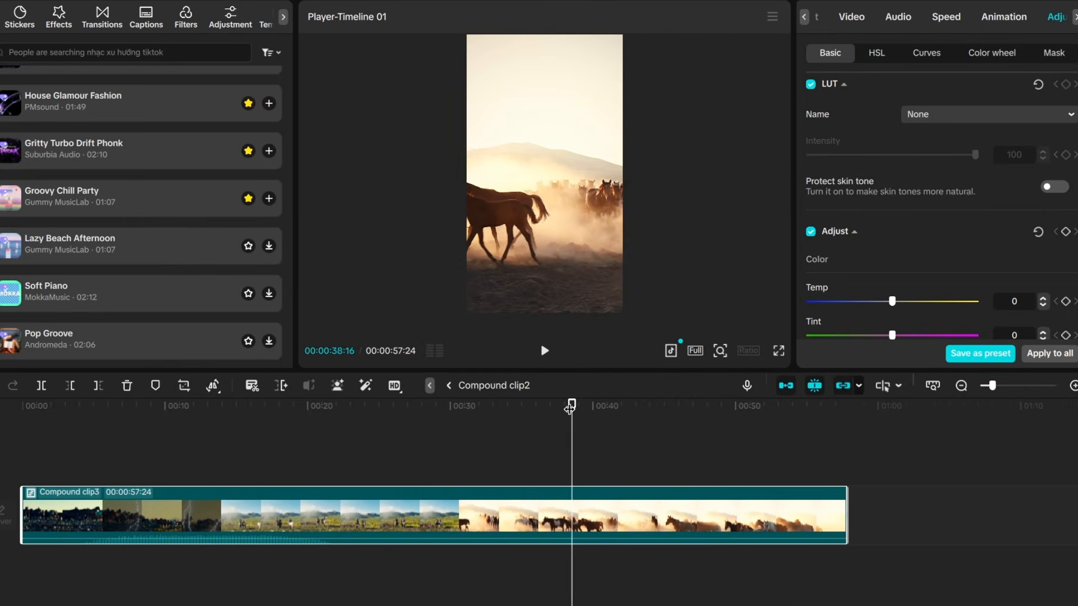
left_click_drag(569, 408, 89, 533)
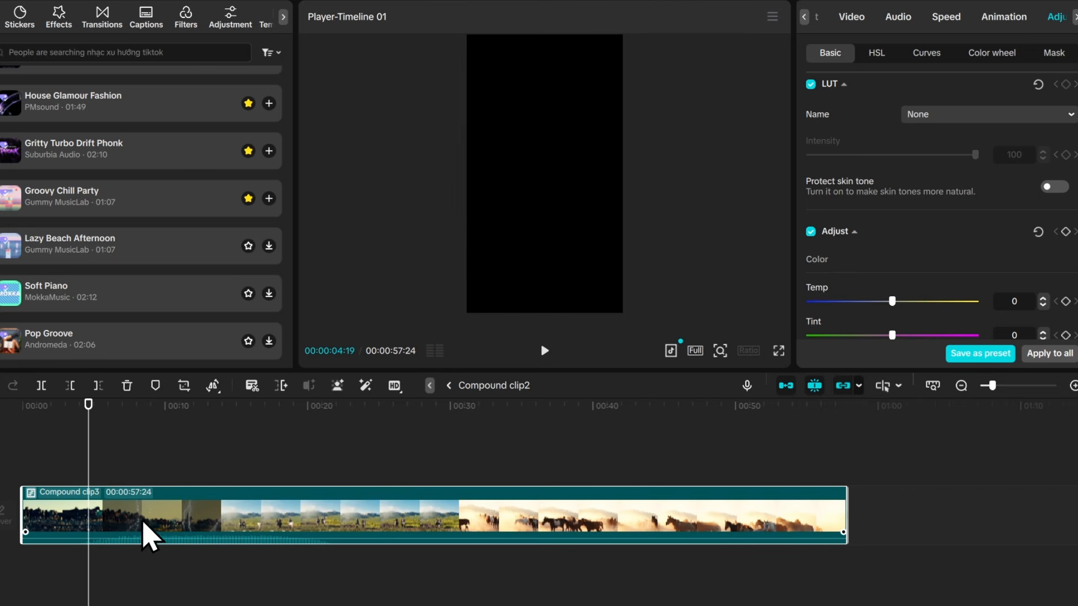
left_click_drag(87, 409, 85, 408)
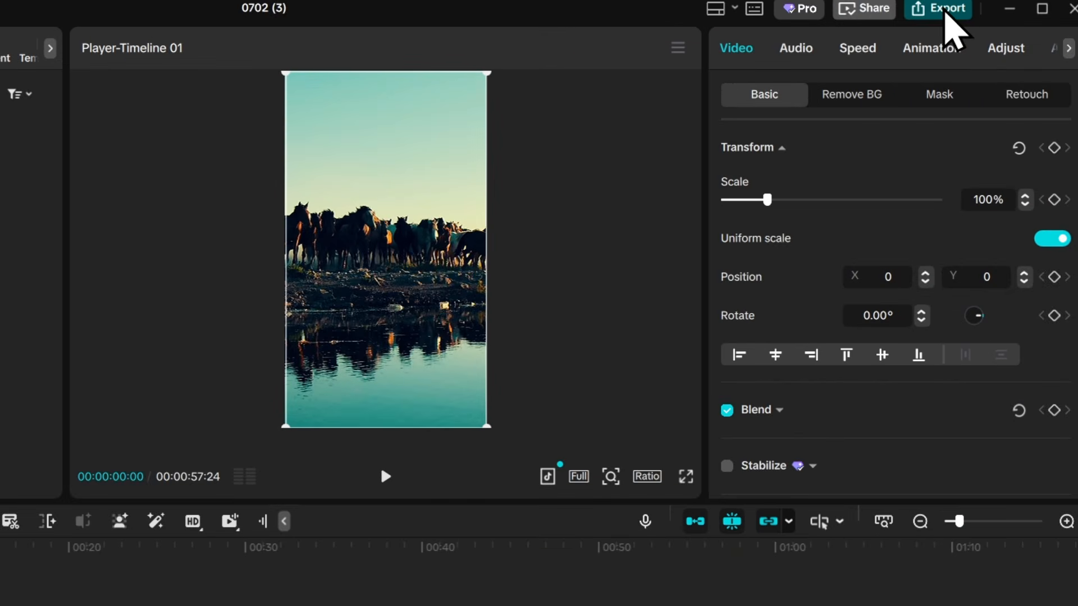
Open the export settings for the project and choose a resolution of 1080P and a frame rate of 30fps.
left_click(944, 11)
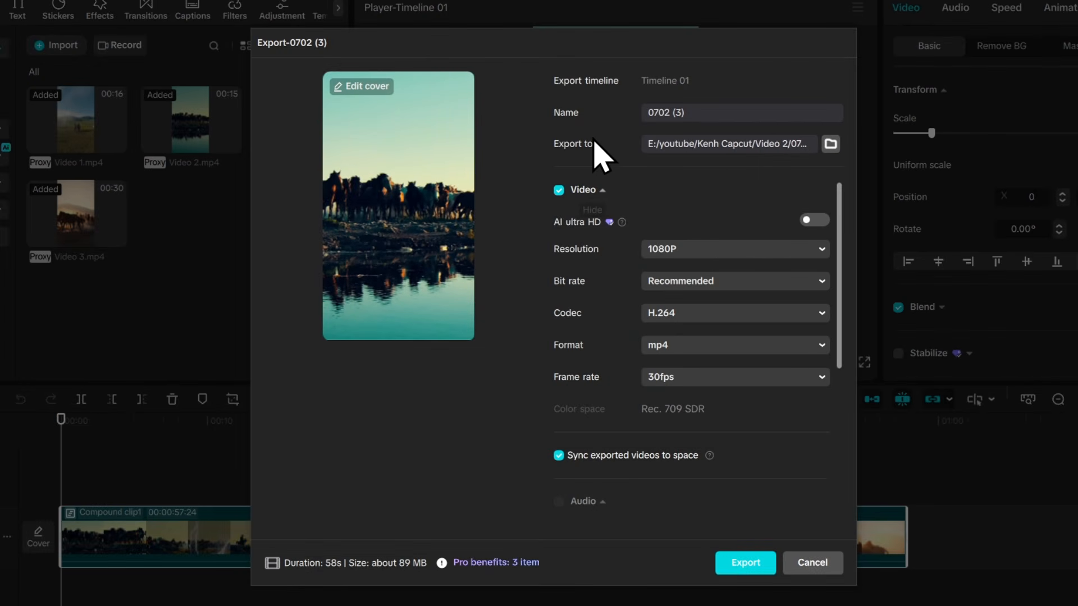
left_click(693, 253)
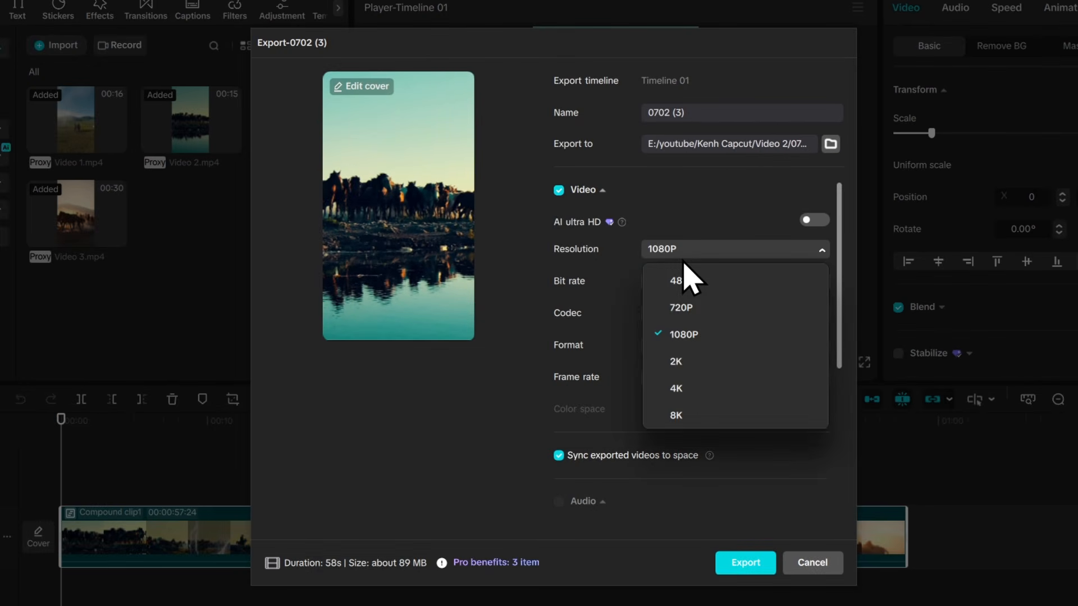
left_click(685, 337)
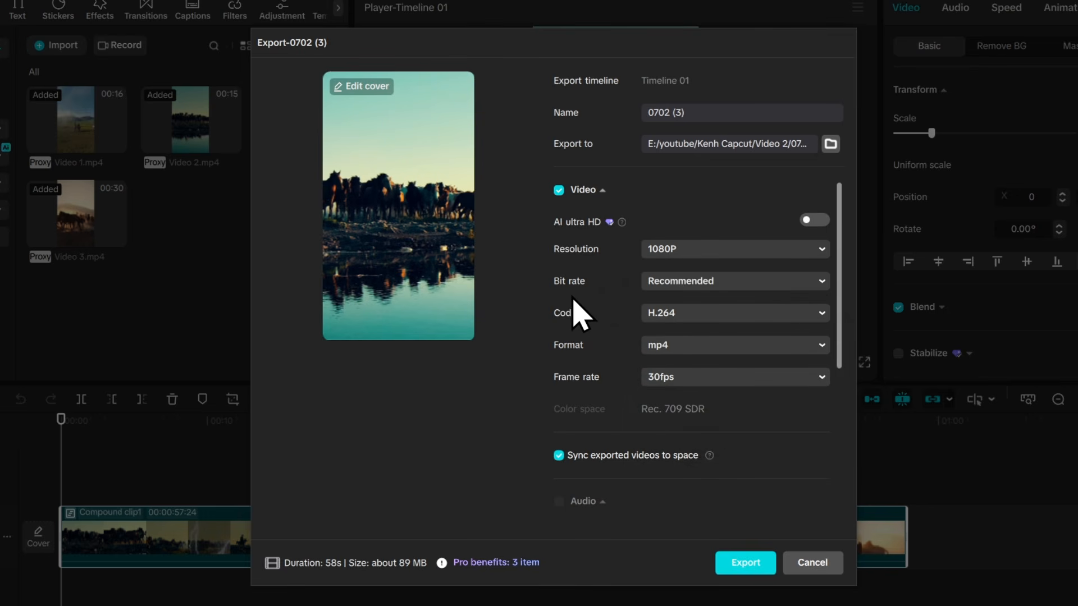
left_click(701, 378)
left_click(692, 491)
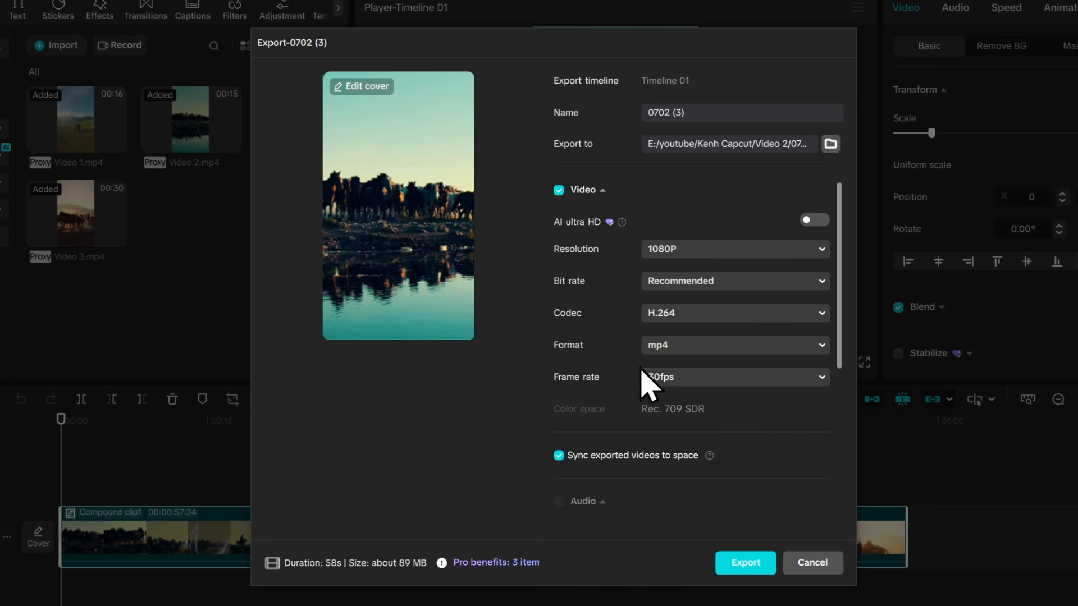
Review the remaining audio, GIF and caption export options and export the video 0702 (3).
scroll(611, 296, "down", 4)
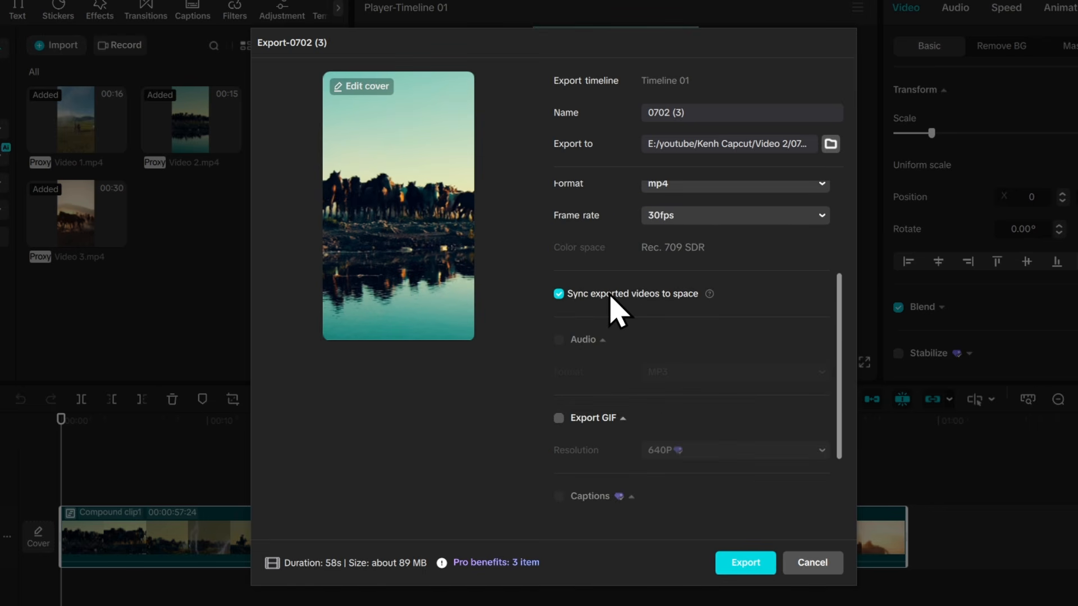
scroll(610, 296, "down", 2)
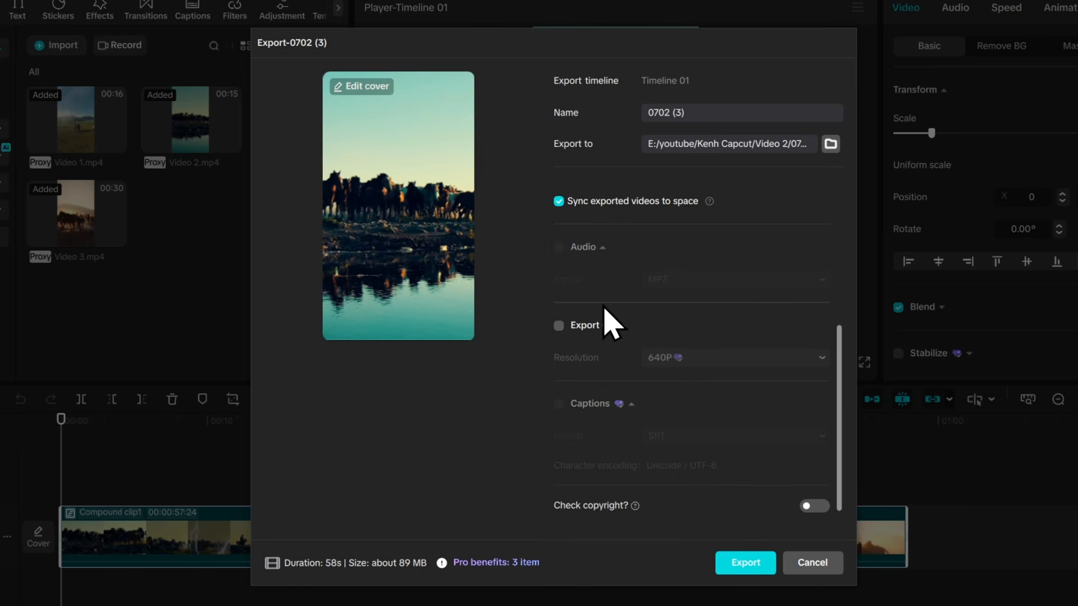
scroll(605, 307, "up", 6)
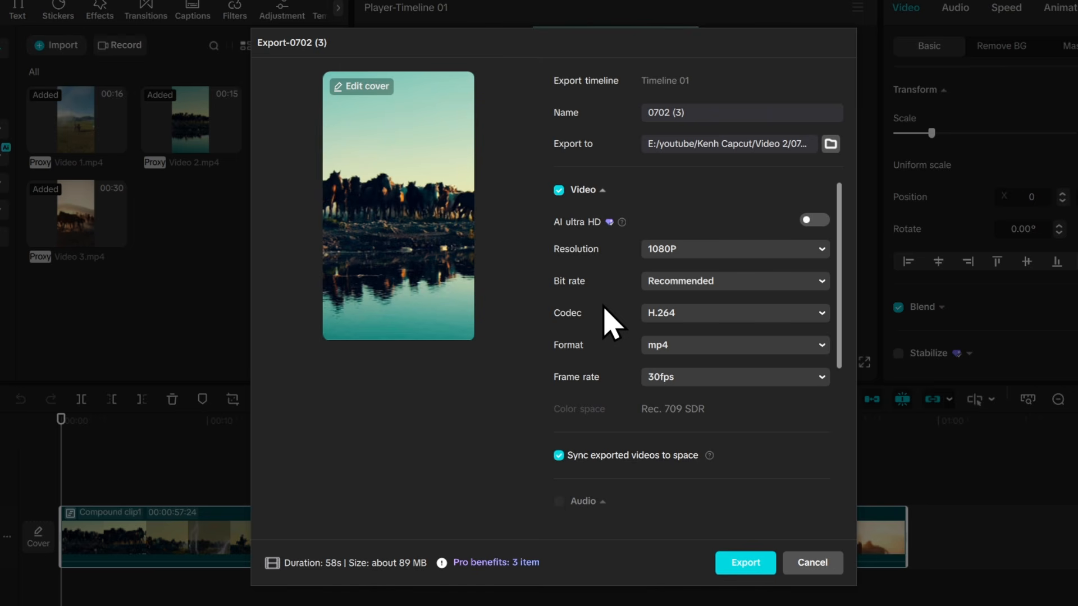
left_click(739, 565)
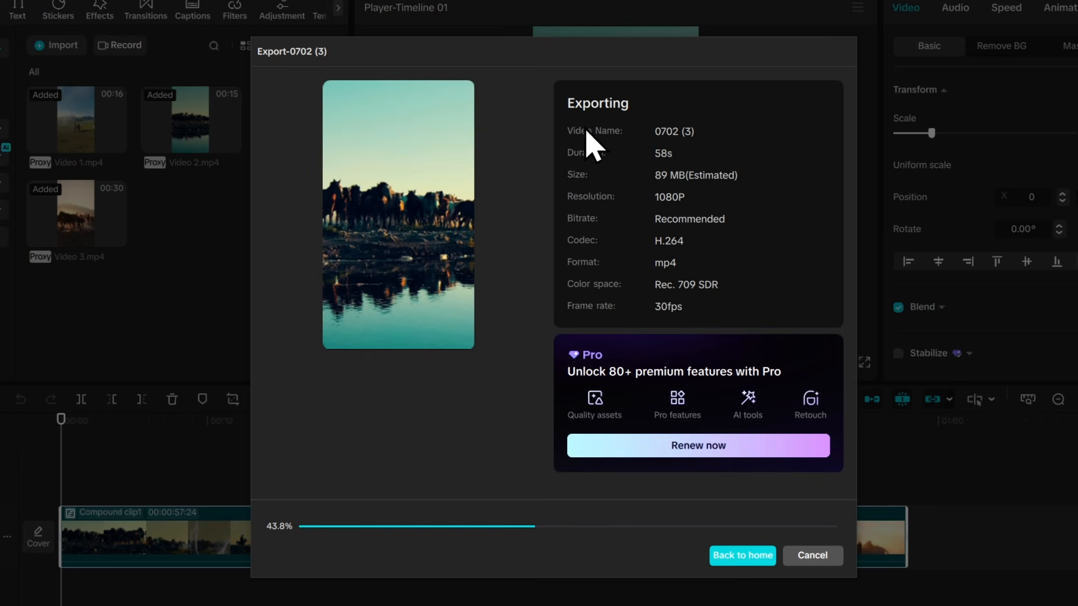